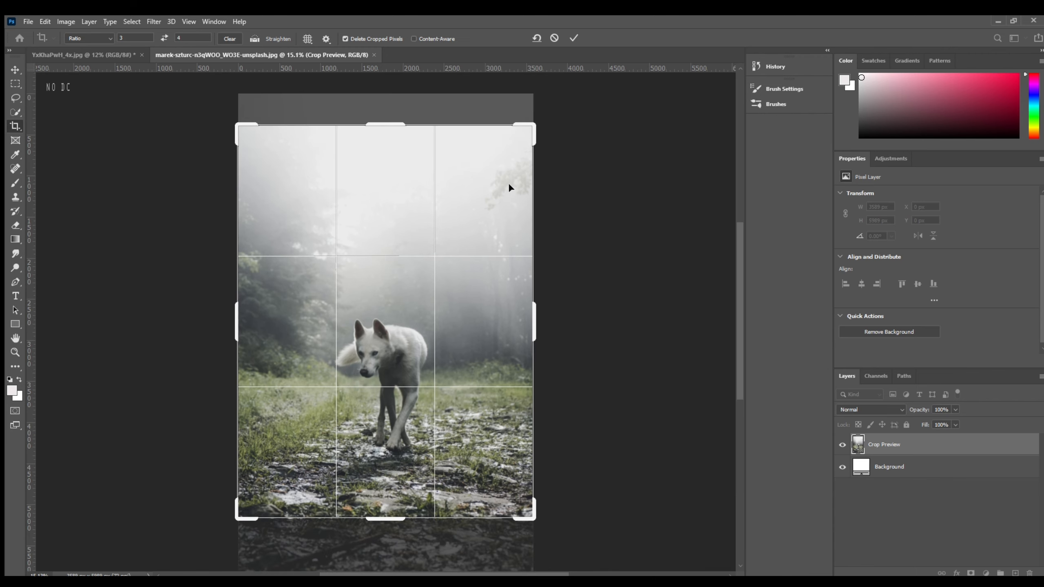
Apply the 3:4 crop and draw a loose lasso selection around the white wolf.
left_click(574, 38)
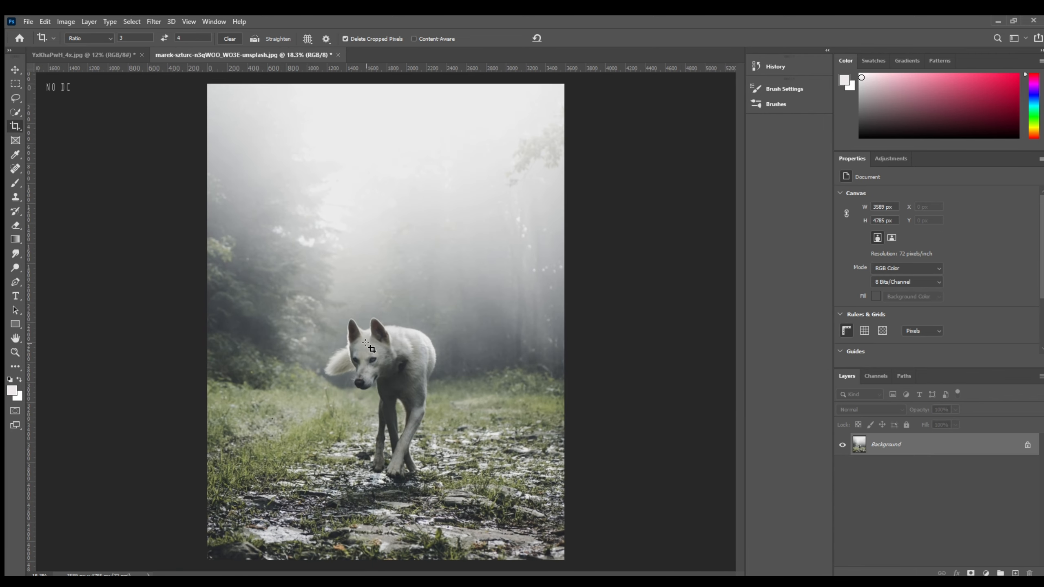
left_click(15, 99)
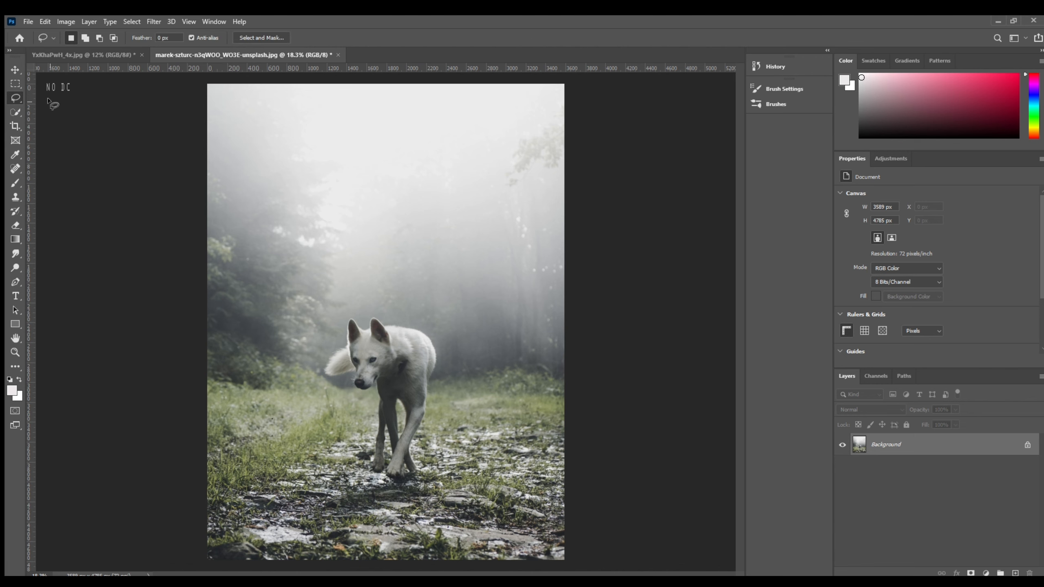
scroll(366, 329, "up", 3)
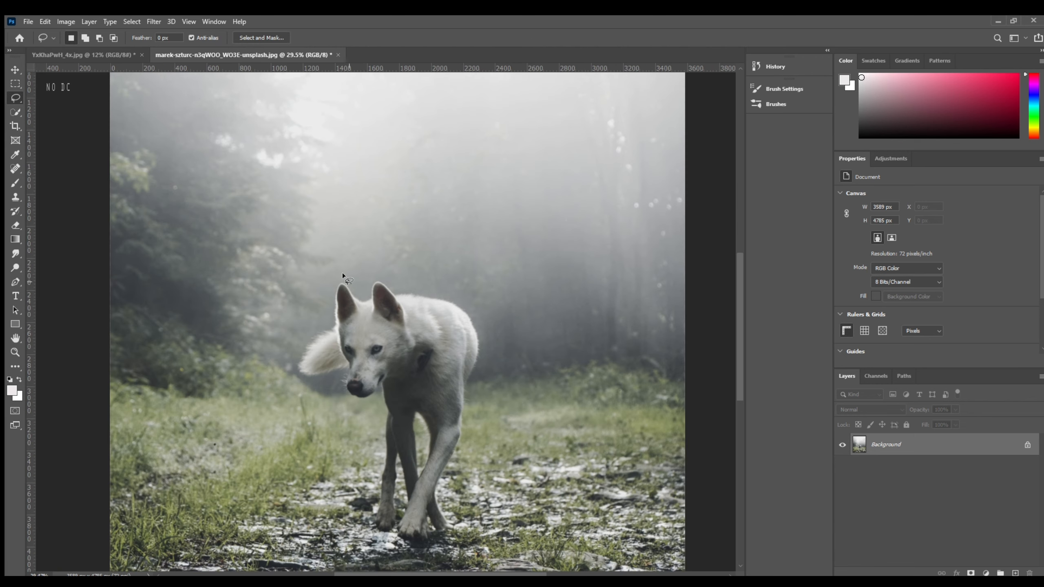
mouse_move(365, 296)
left_mouse_down()
mouse_move(329, 271)
mouse_move(290, 354)
mouse_move(302, 382)
mouse_move(327, 378)
mouse_move(377, 409)
mouse_move(365, 519)
mouse_move(377, 536)
mouse_move(430, 547)
mouse_move(451, 525)
mouse_move(444, 490)
mouse_move(480, 349)
mouse_move(471, 316)
mouse_move(457, 291)
mouse_move(368, 273)
mouse_move(362, 295)
left_mouse_up()
scroll(587, 303, "down", 3)
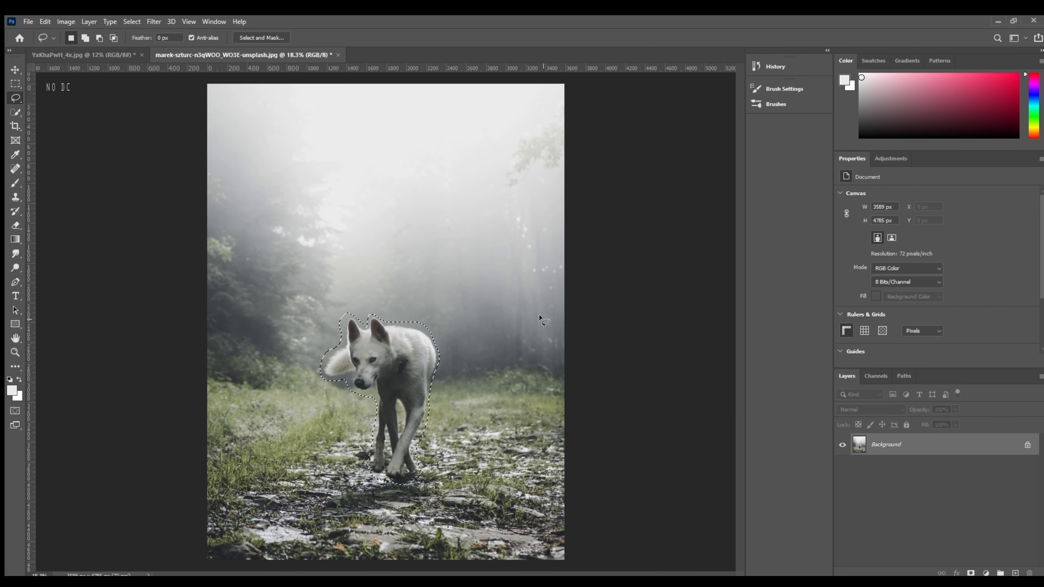
Unlock the background layer, replace the selected wolf using Fill, and clear the selection.
left_click(1027, 444)
key("shift+F5")
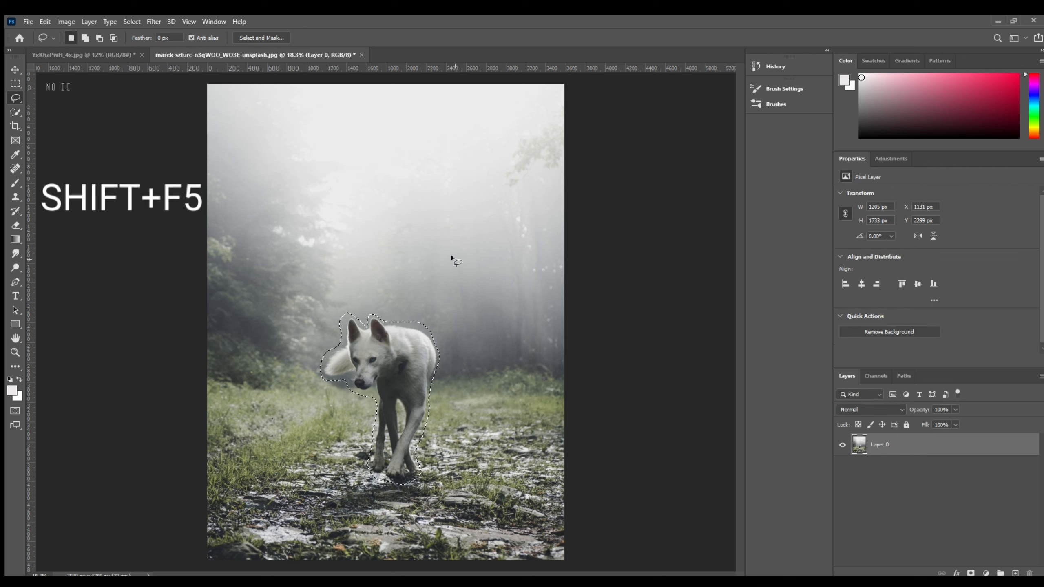
key("Return")
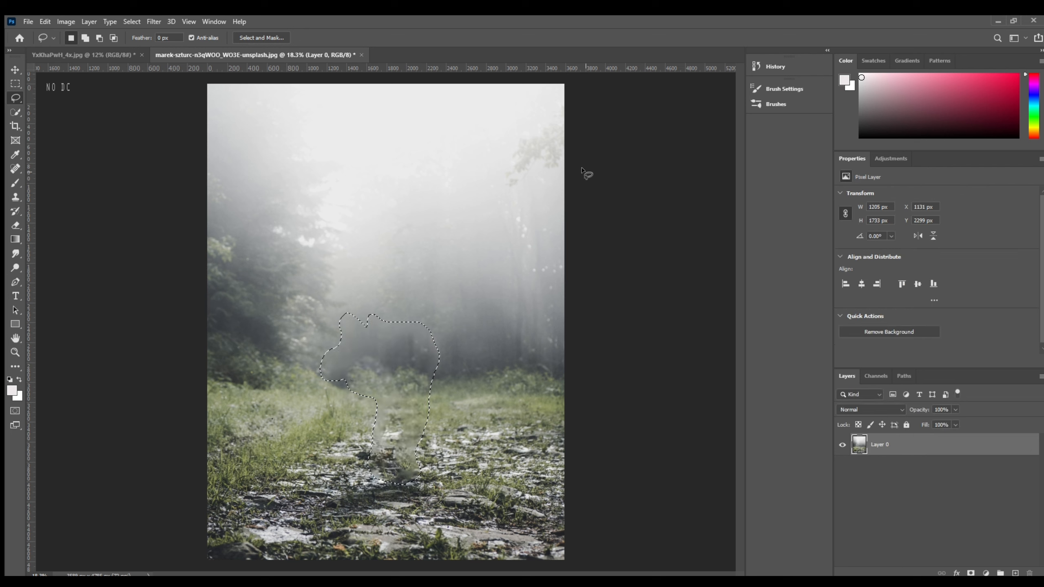
left_click(576, 216)
Use the Clone Stamp at size 500 to retouch the smudged patch on the stone path, undoing the stray strokes.
left_click(17, 197)
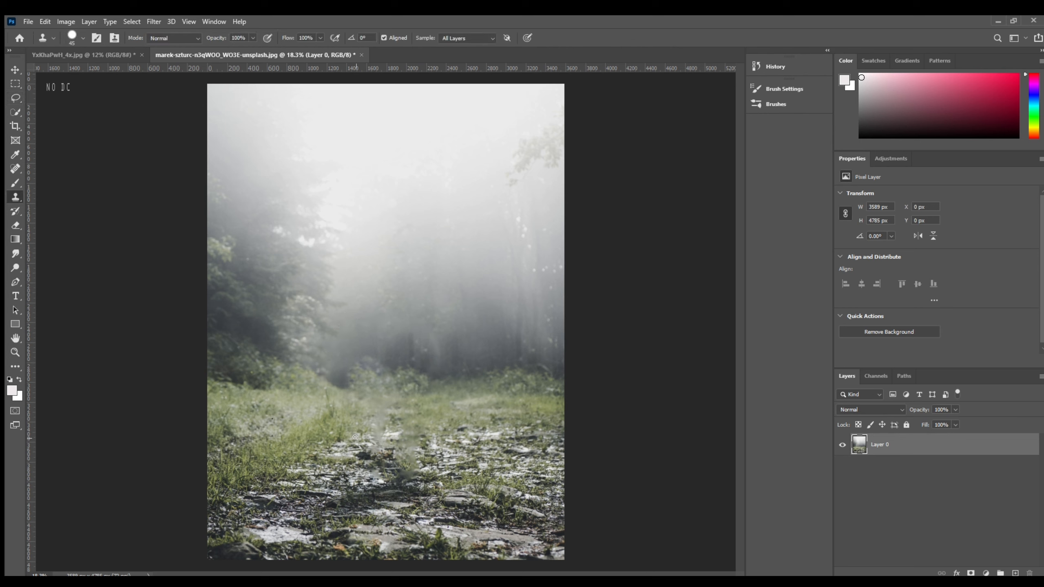
key("bracketright")
key("bracketright")
key("bracketright")
key("bracketright")
key("bracketright")
key("bracketright")
key("bracketright")
key("bracketright")
key("bracketright")
key("bracketright")
key("bracketright")
key("bracketright")
key("bracketright")
key("bracketright")
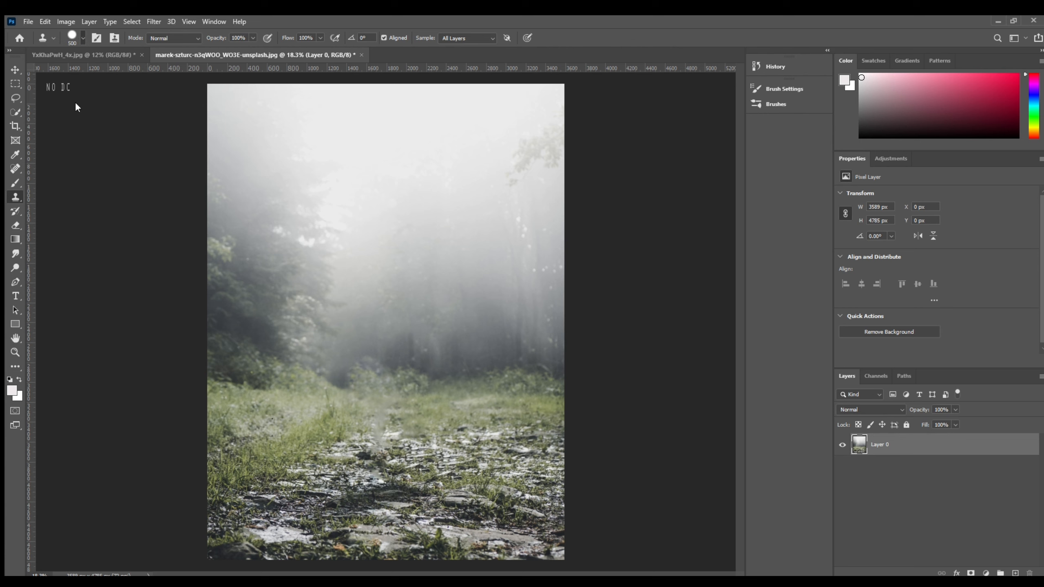
left_click(347, 455, "alt")
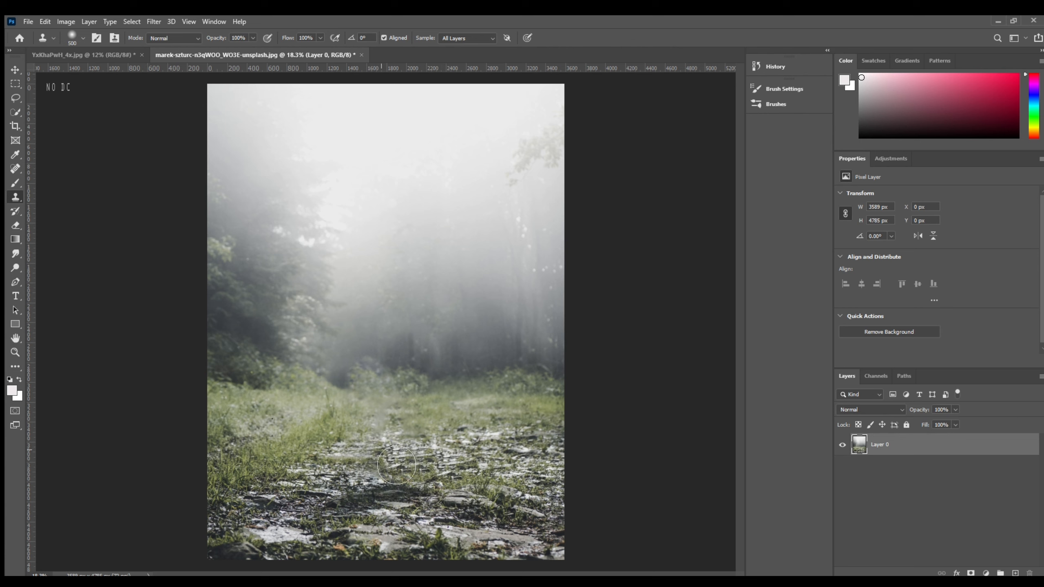
left_click_drag(470, 451, 483, 464)
key("ctrl+z")
left_click(400, 483, "alt")
mouse_move(380, 467)
left_mouse_down()
mouse_move(392, 484)
mouse_move(360, 471)
mouse_move(368, 481)
left_mouse_up()
left_click(338, 473, "alt")
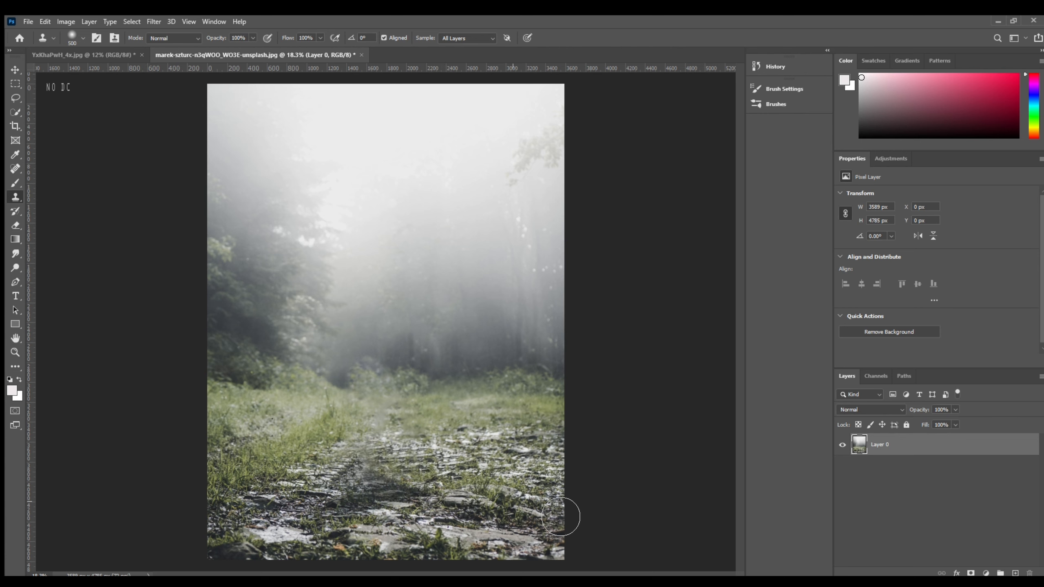
key("ctrl+z")
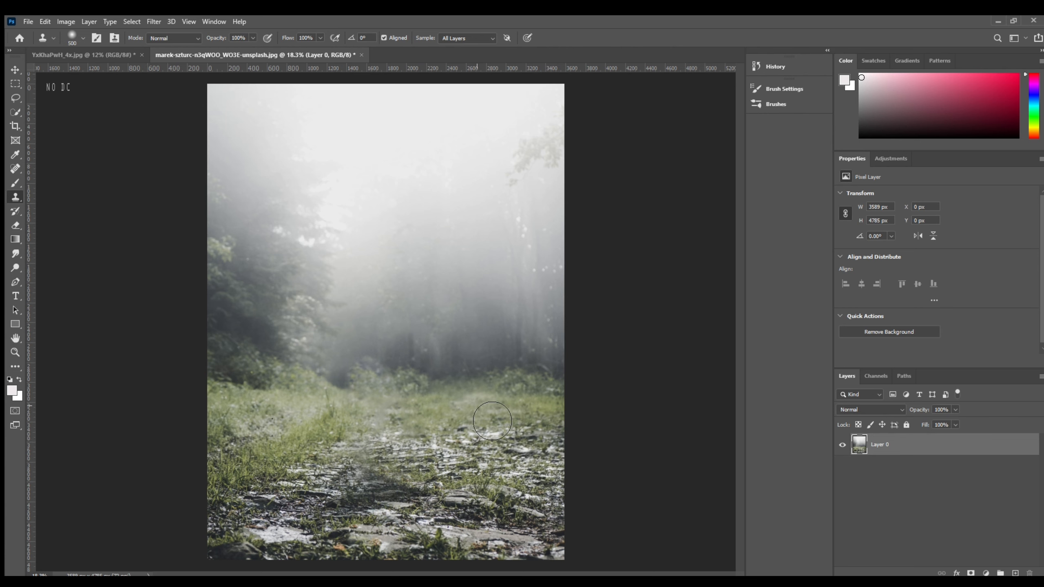
Bring the cut-out woman from the YxKhaPwH_4x.jpg document into the forest image with the Move tool.
left_click(95, 55)
key("v")
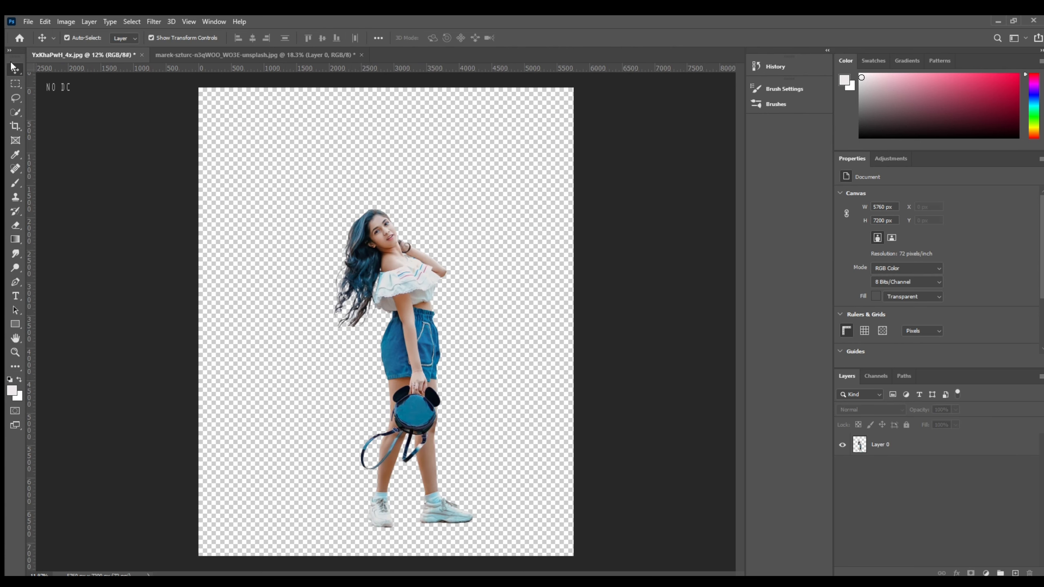
left_click_drag(390, 279, 305, 52)
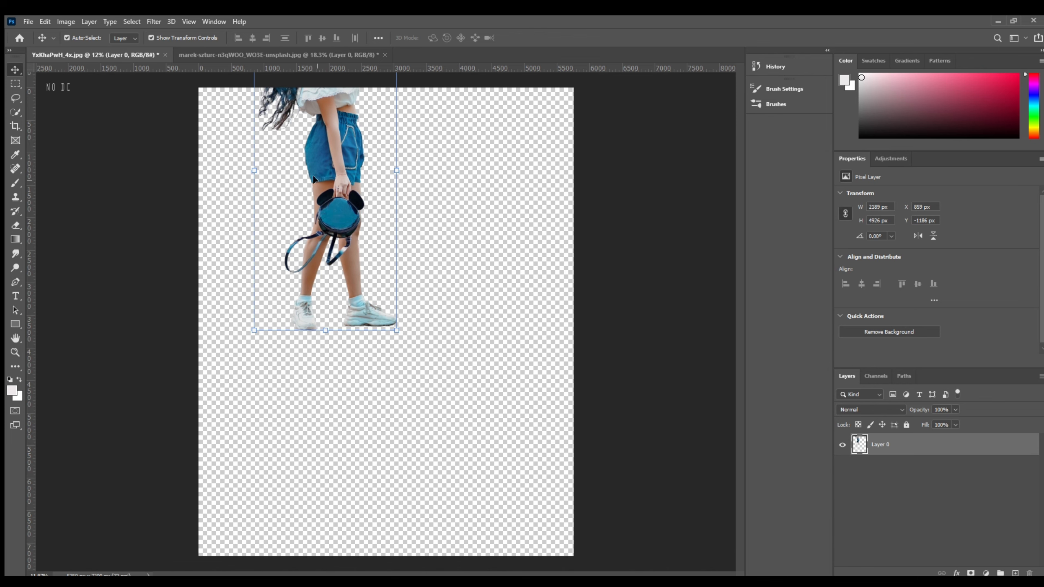
left_click_drag(314, 179, 378, 313)
Scale the woman to about 57.57% and stand her on the stone path in the middle of the forest scene.
left_click_drag(346, 213, 430, 401)
left_click_drag(429, 292, 398, 310)
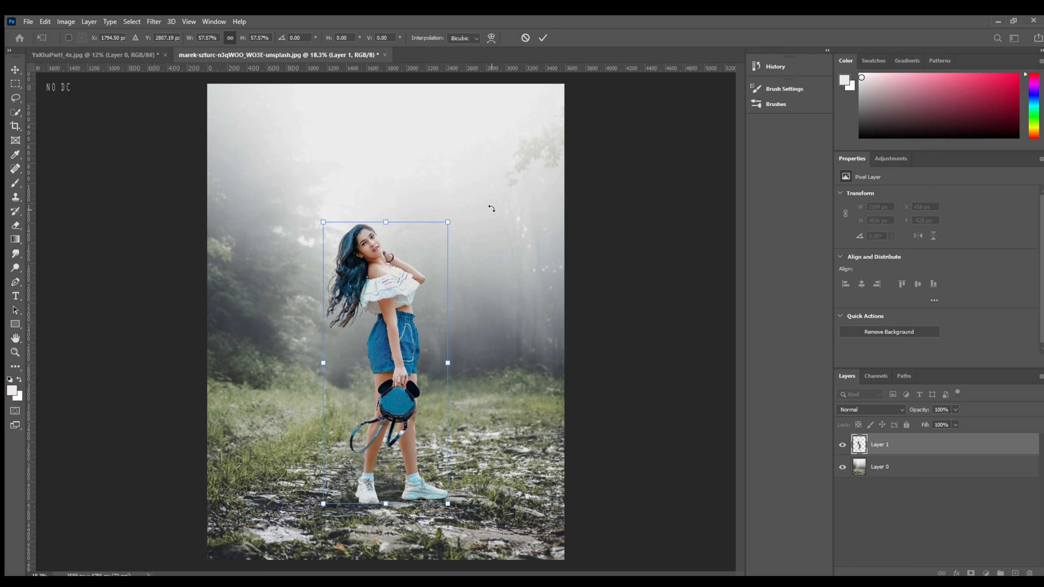
left_click(543, 38)
left_click(671, 273)
Hide the woman's layer and make the forest layer active for retouching with the Clone Stamp.
scroll(380, 491, "up", 9)
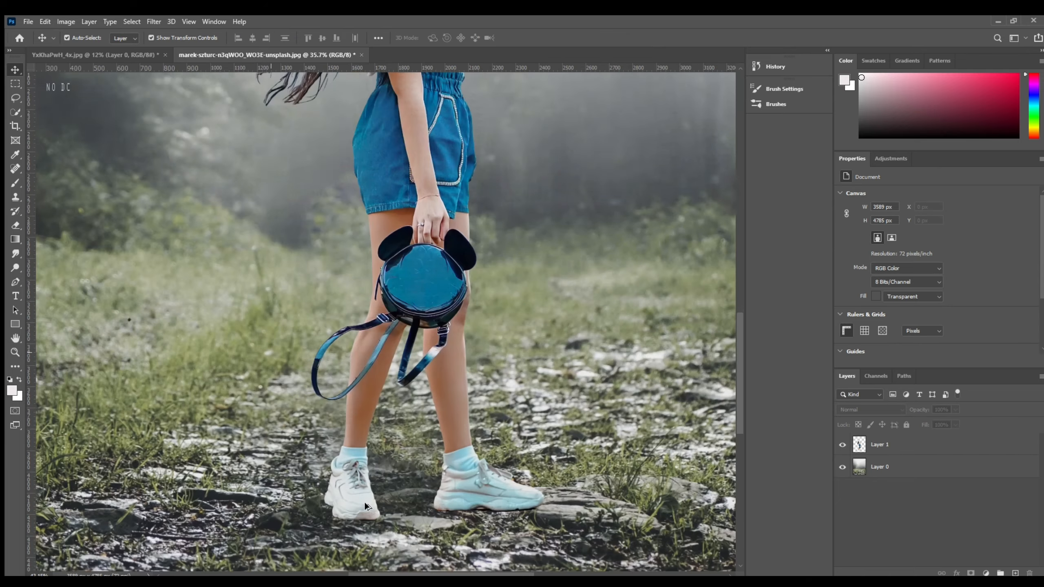
scroll(550, 473, "down", 3)
scroll(550, 473, "down", 4)
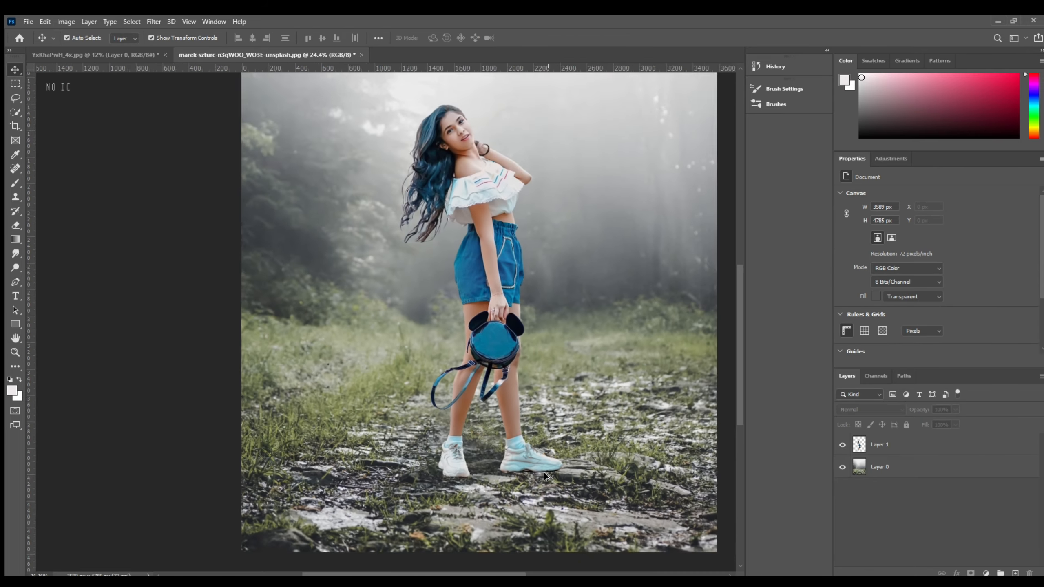
scroll(534, 473, "up", 5)
scroll(518, 473, "down", 5)
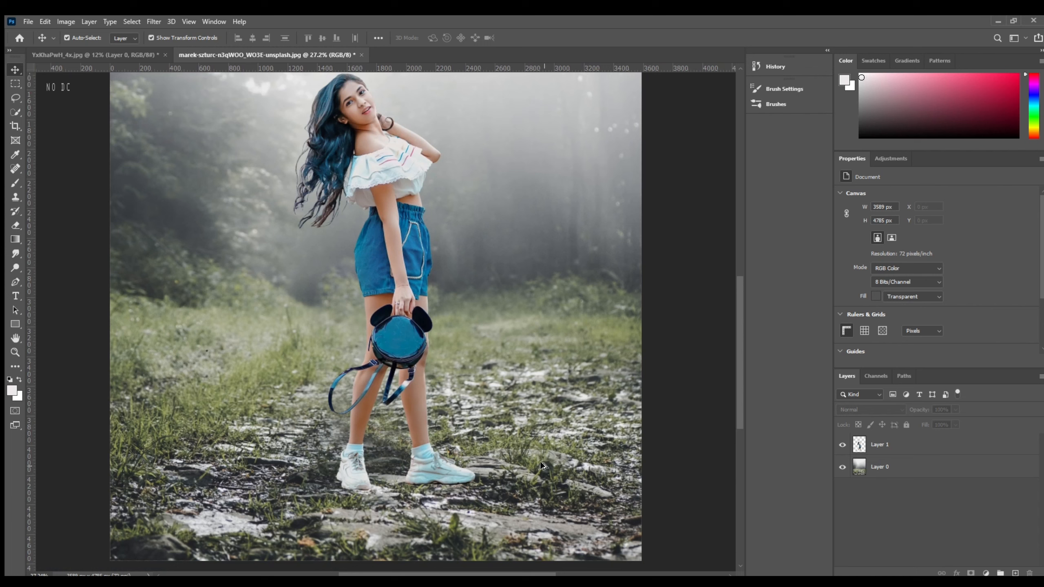
left_click(17, 198)
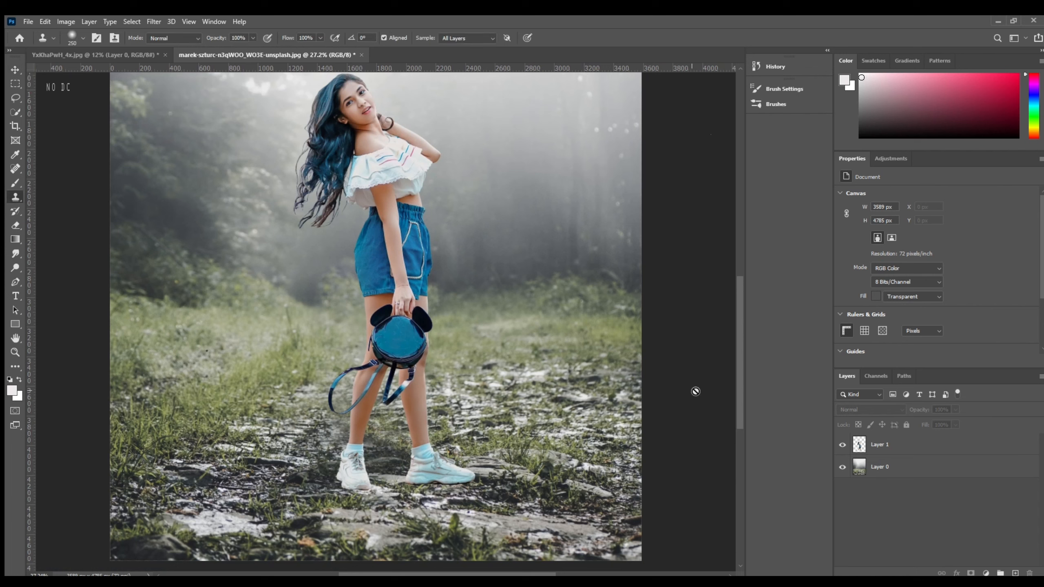
left_click(842, 444)
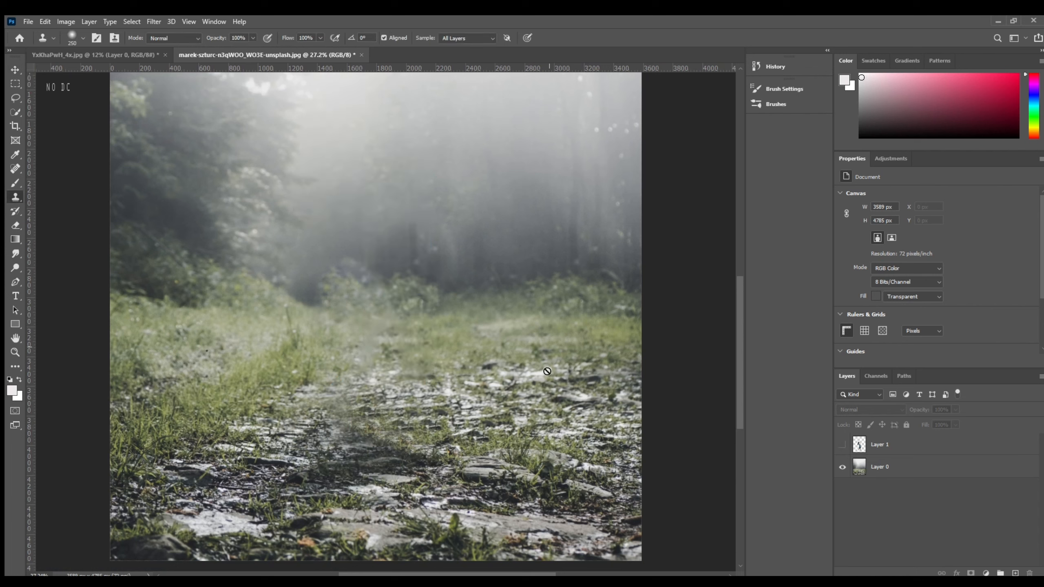
left_click(863, 461)
Clone stones and grass over the dark patch on the path with a size 900 brush, and show the woman again.
key("bracketright")
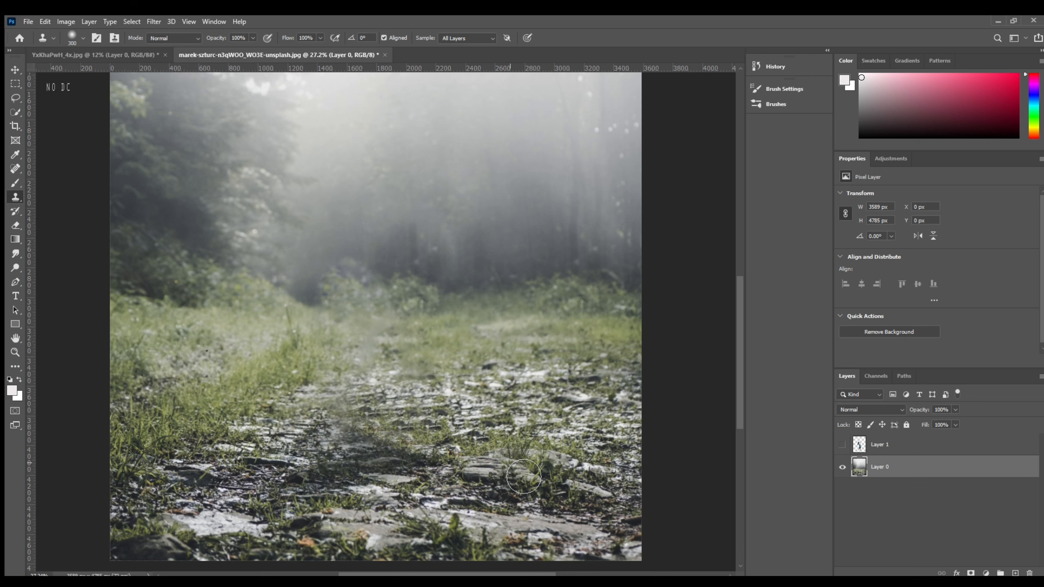
key("bracketright")
key("bracketright")
key("bracketright")
key("bracketright")
key("bracketright")
key("bracketright")
left_click(510, 464, "alt")
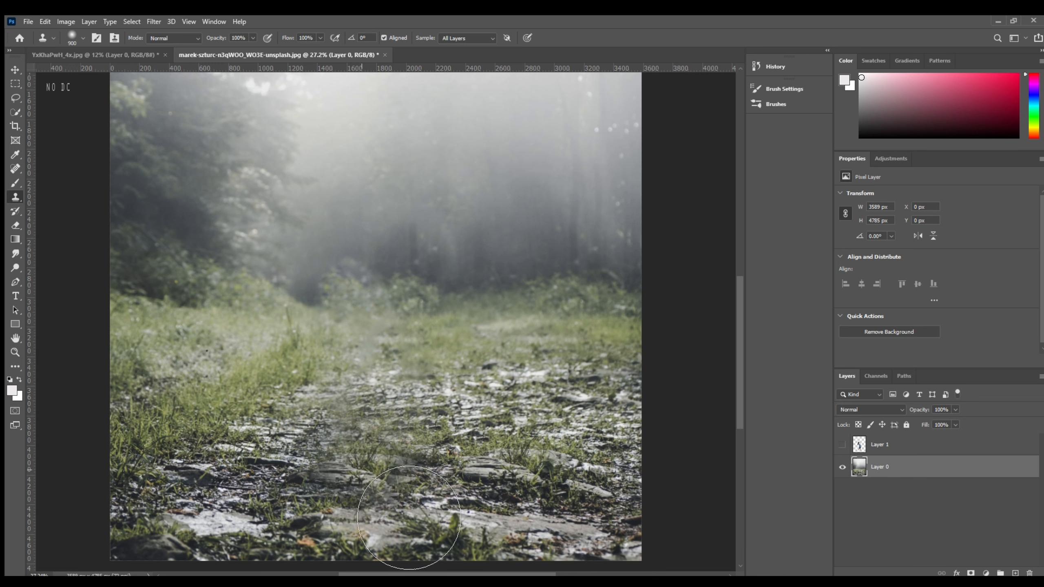
mouse_move(409, 518)
left_mouse_down()
mouse_move(379, 519)
mouse_move(410, 518)
left_mouse_up()
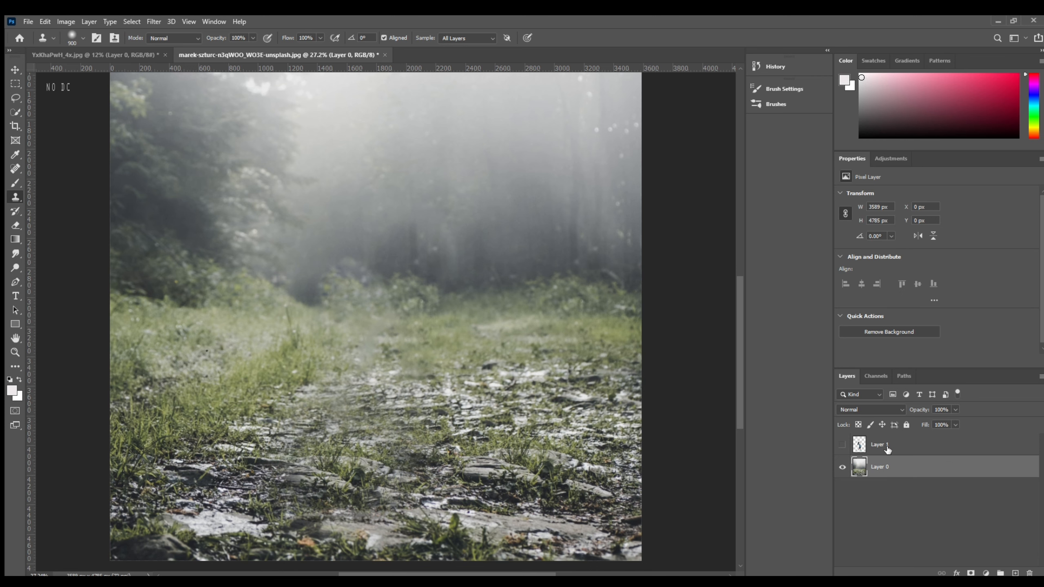
left_click(841, 445)
scroll(425, 423, "down", 2)
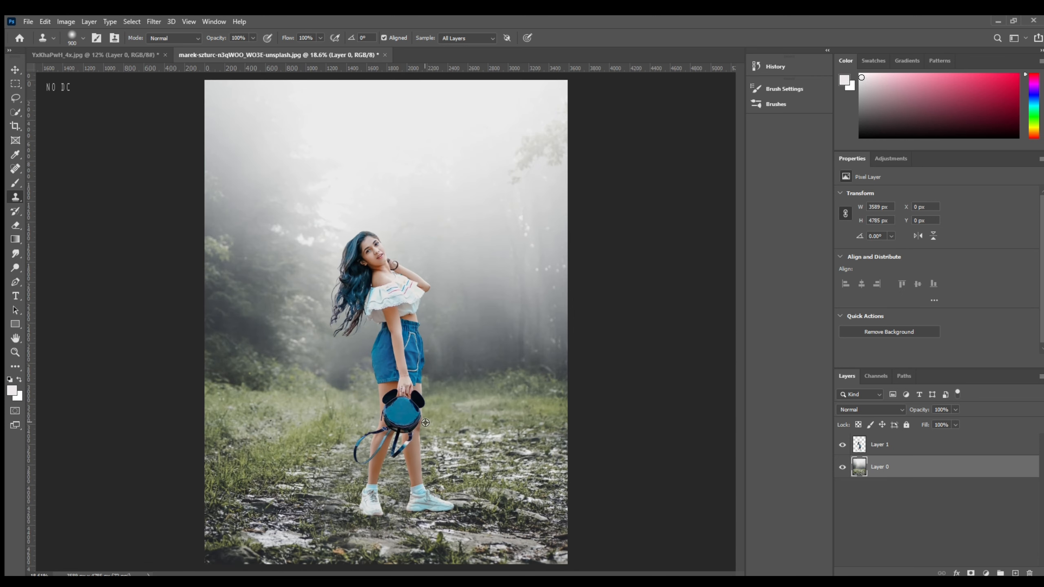
Add a Brightness/Contrast adjustment clipped to the woman's layer, with brightness -11 and contrast -6.
left_click(873, 496)
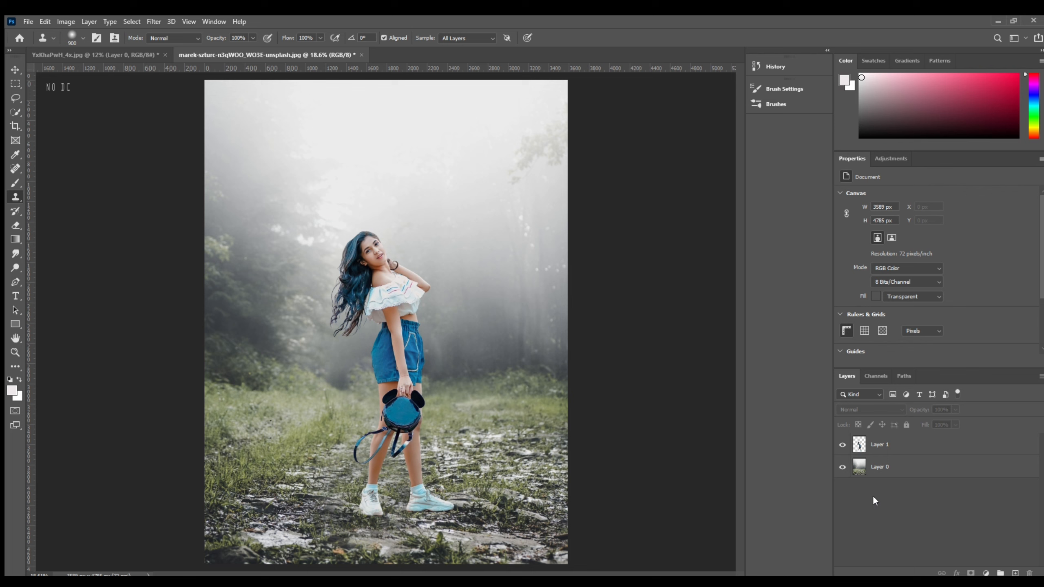
left_click(898, 448)
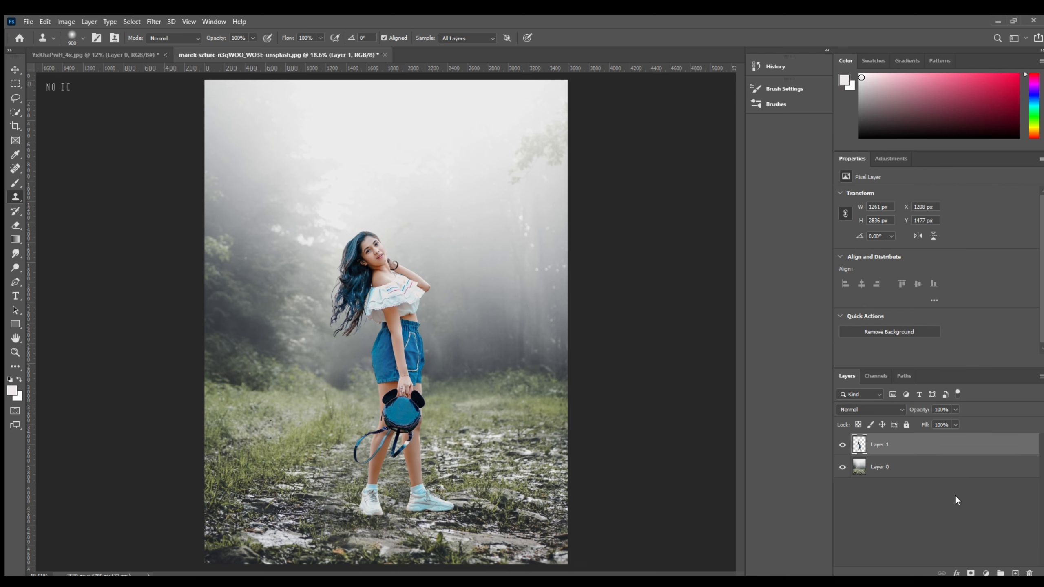
left_click(988, 420)
left_click(965, 361)
mouse_move(934, 224)
left_mouse_down()
mouse_move(923, 224)
mouse_move(933, 225)
mouse_move(926, 243)
mouse_move(904, 244)
mouse_move(925, 221)
left_mouse_up()
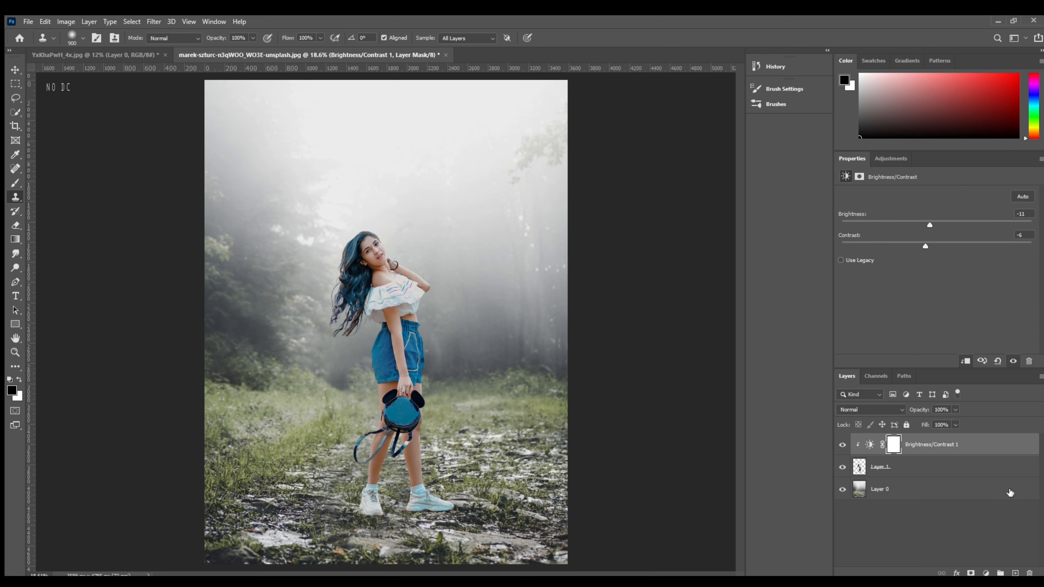
Add a Curves adjustment above Brightness/Contrast and clip it to the woman's layer.
left_click(981, 434)
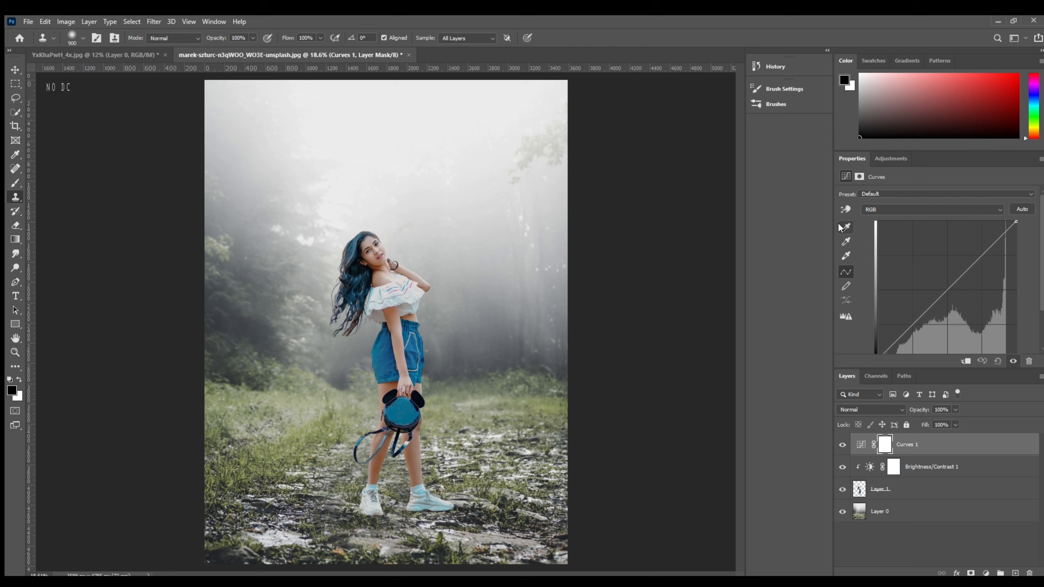
left_click(862, 445)
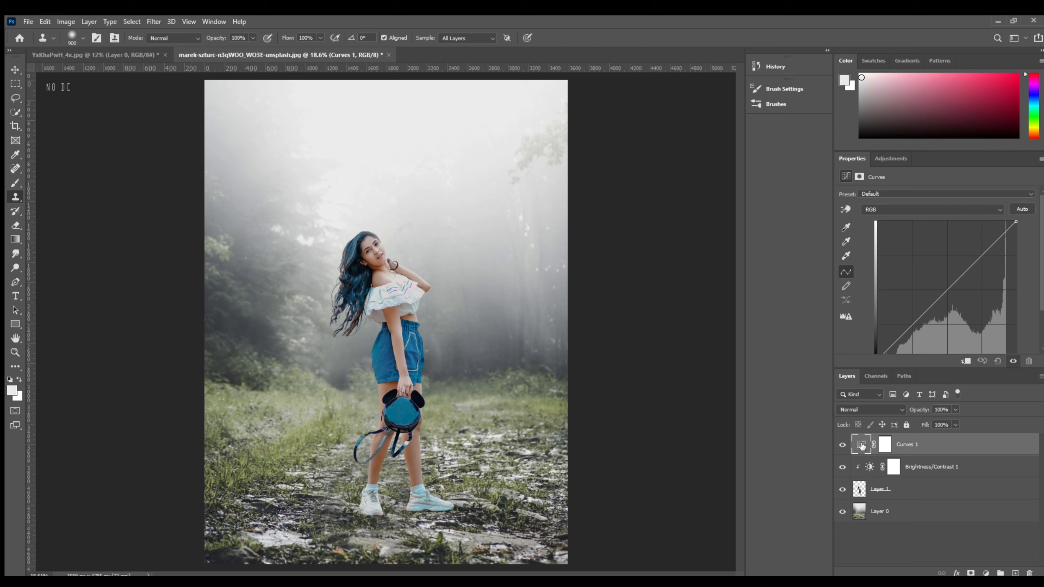
left_click(966, 362)
Try to match the woman's shadows to the dark foliage with the Curves black-point sampler, and undo it.
left_click(845, 227)
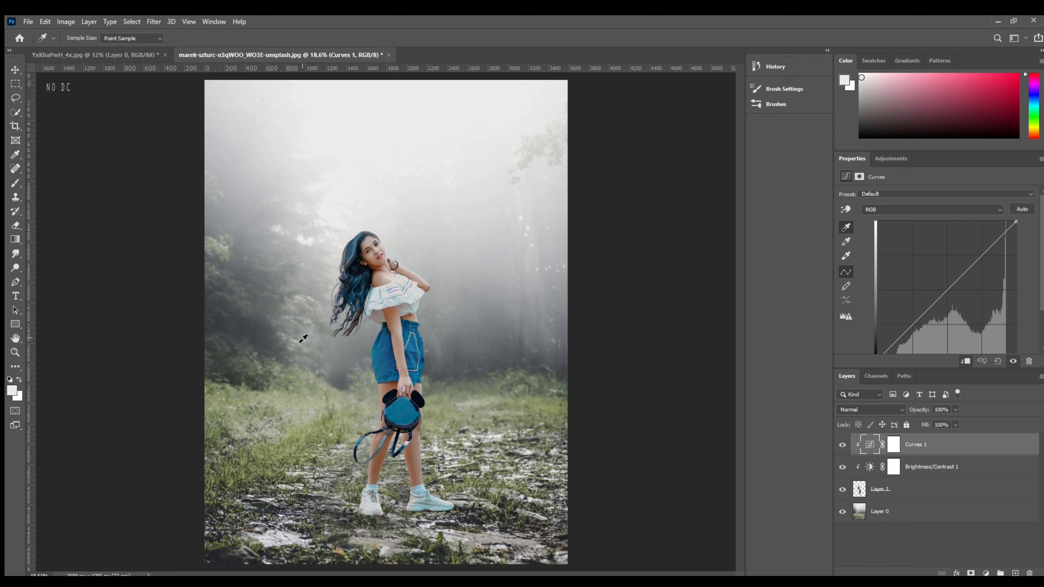
left_click_drag(229, 371, 234, 385)
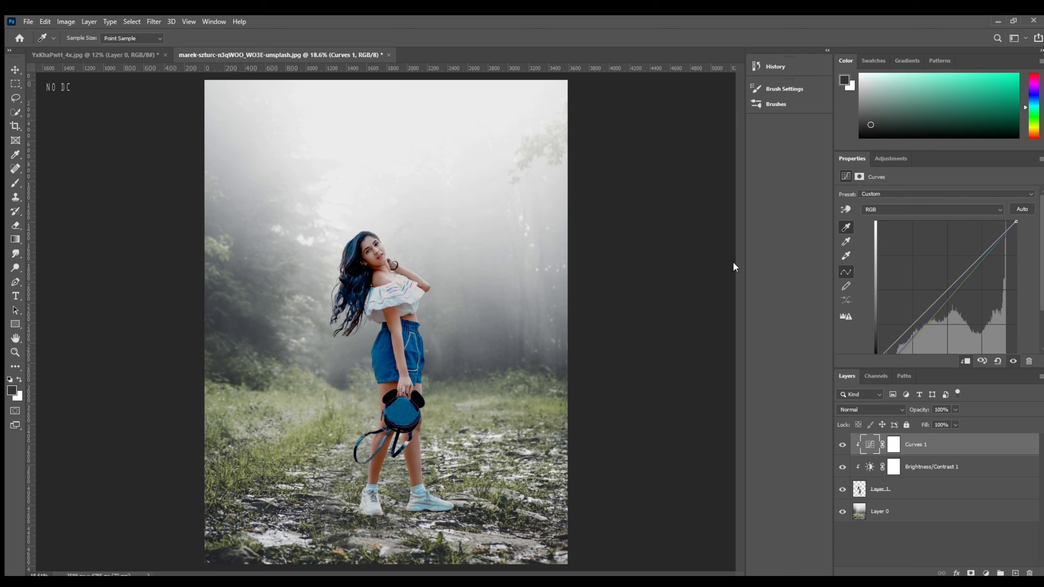
key("ctrl+z")
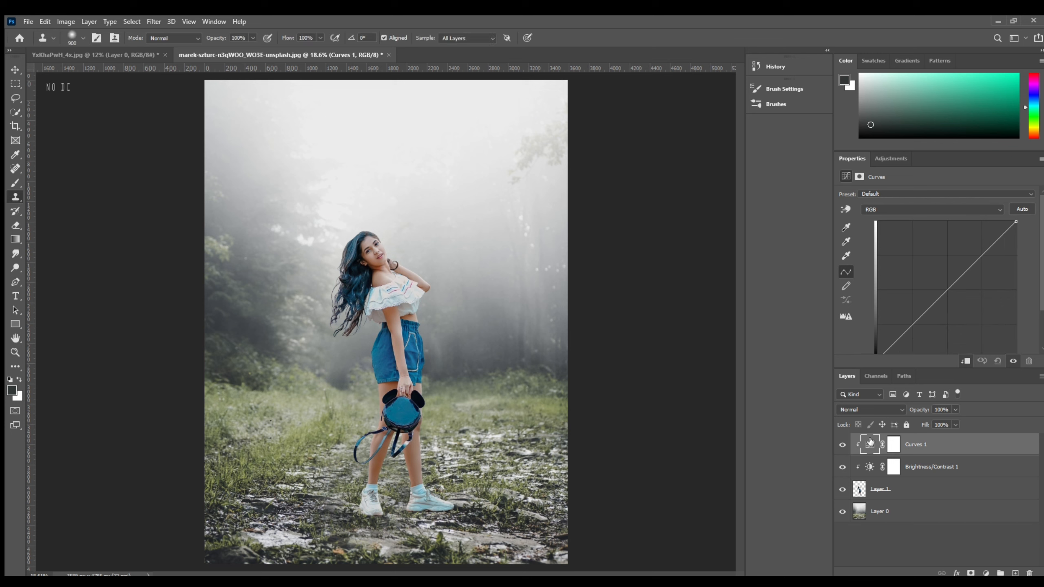
Set the Curves black, grey and white sampler target colours from the background's dark foliage, mid-grey fog and bright sky.
left_click(841, 227)
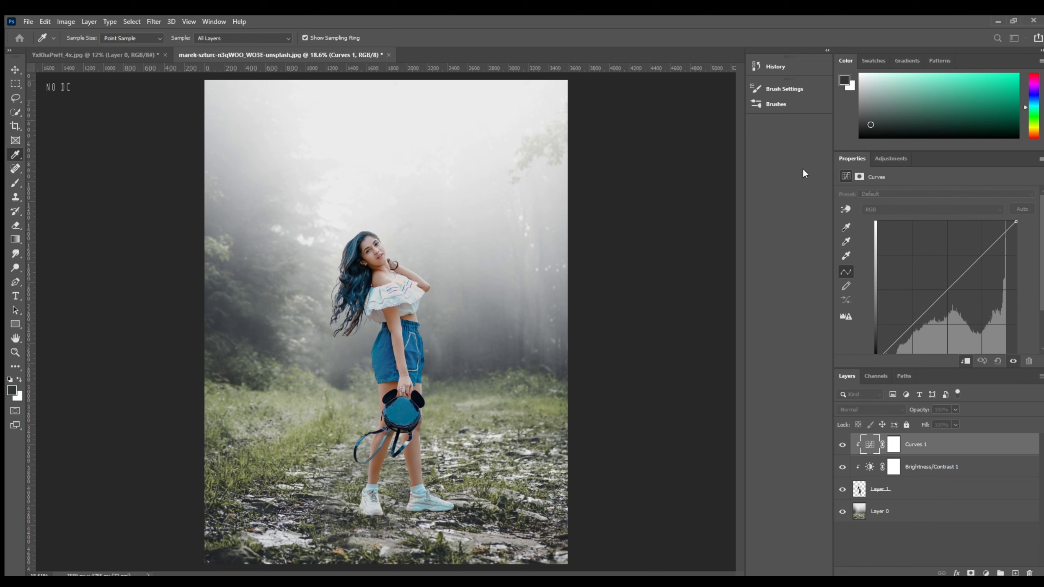
left_click(846, 227)
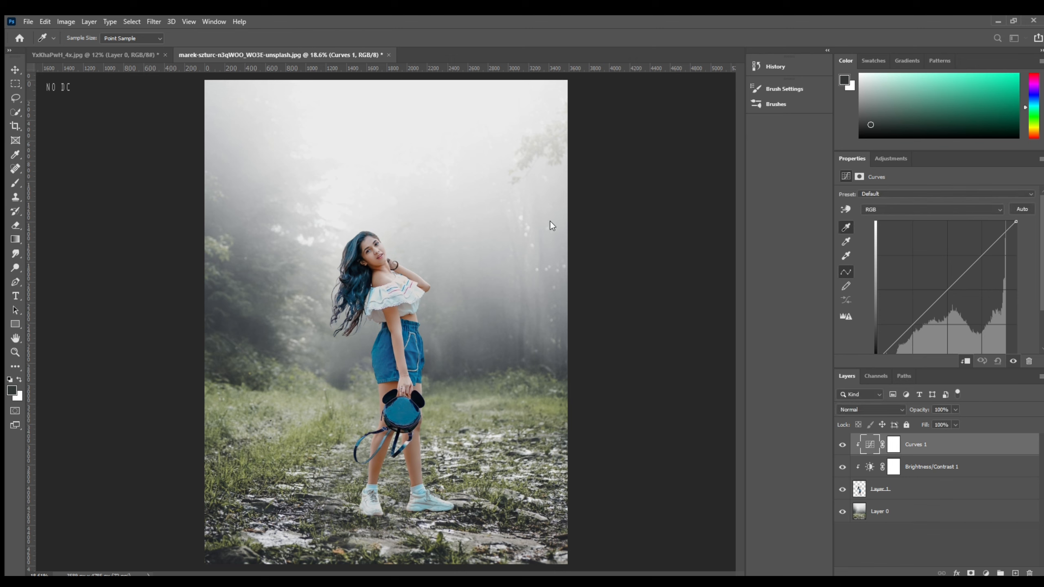
double_click(841, 242)
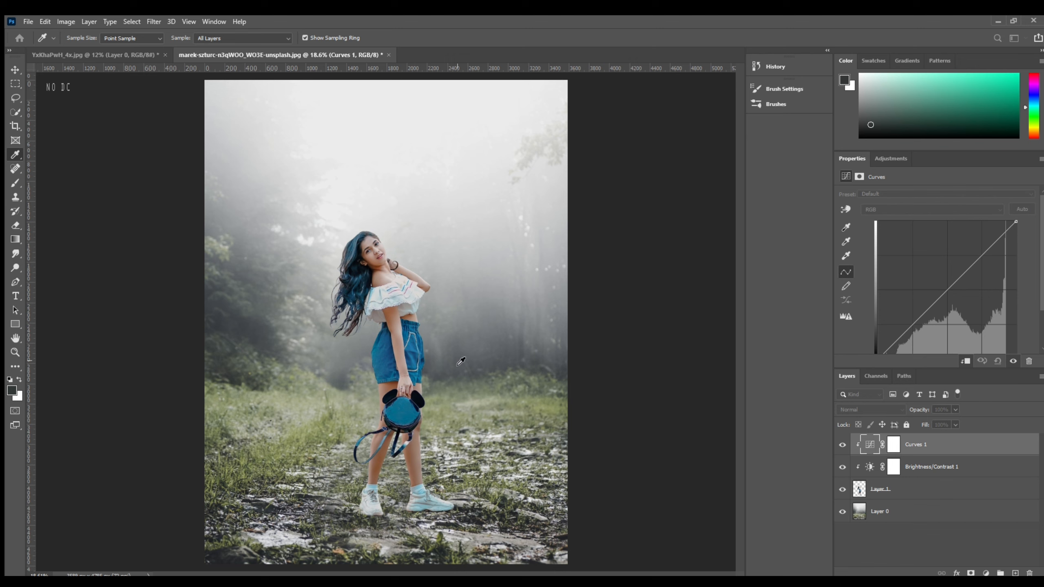
left_click(723, 182)
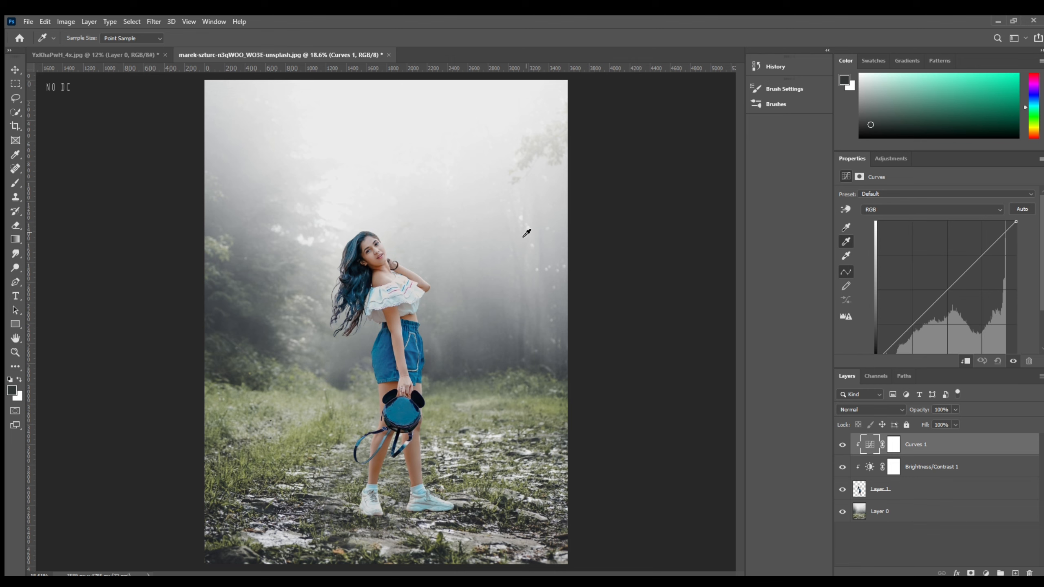
double_click(844, 256)
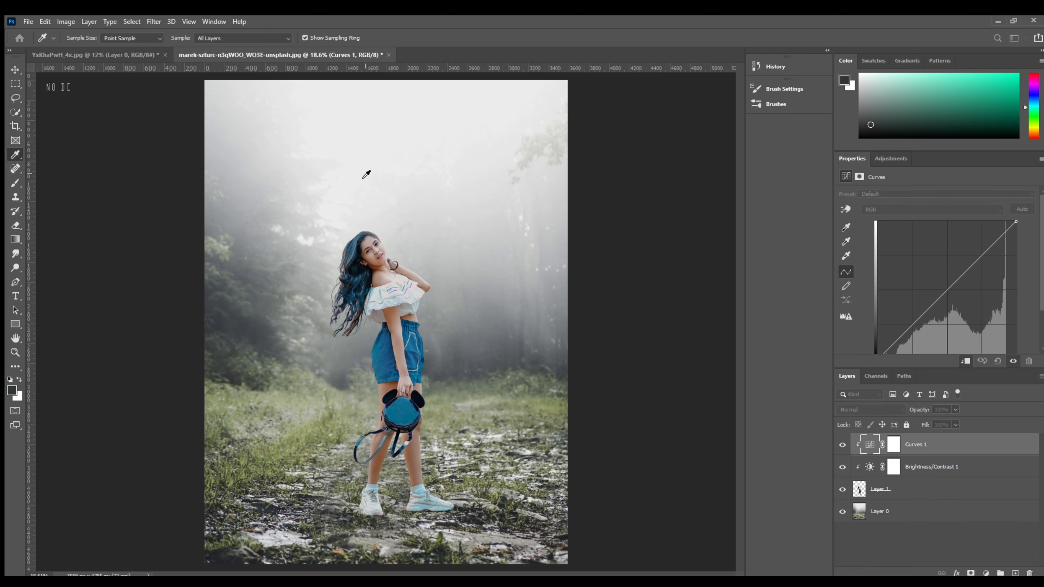
left_click(873, 148)
Match the woman to those targets by sampling her blouse as white point, blouse and hair as grey point, and darkest hair as black point.
scroll(393, 283, "up", 16)
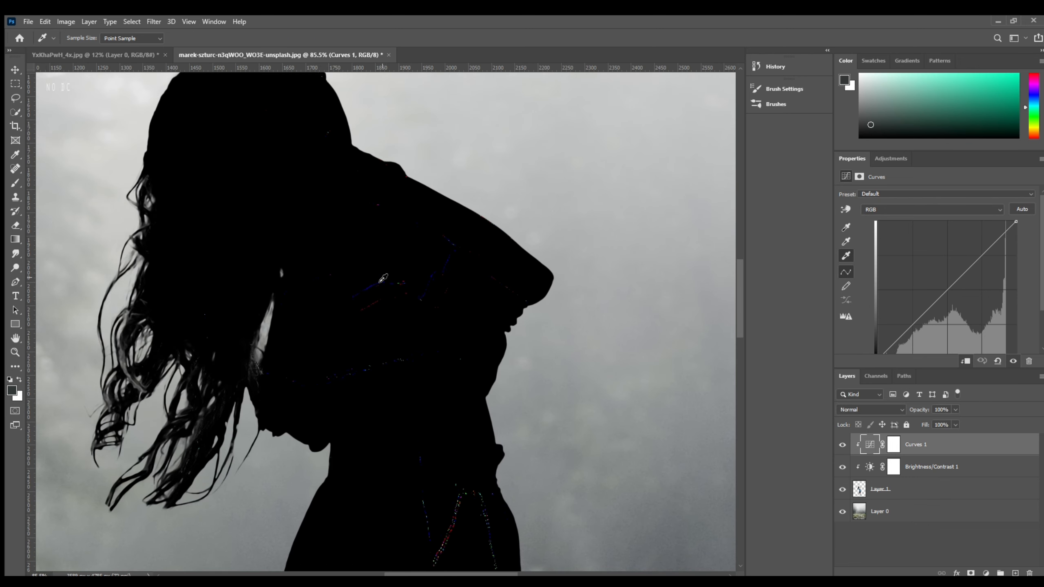
left_click(390, 254)
left_click(840, 242)
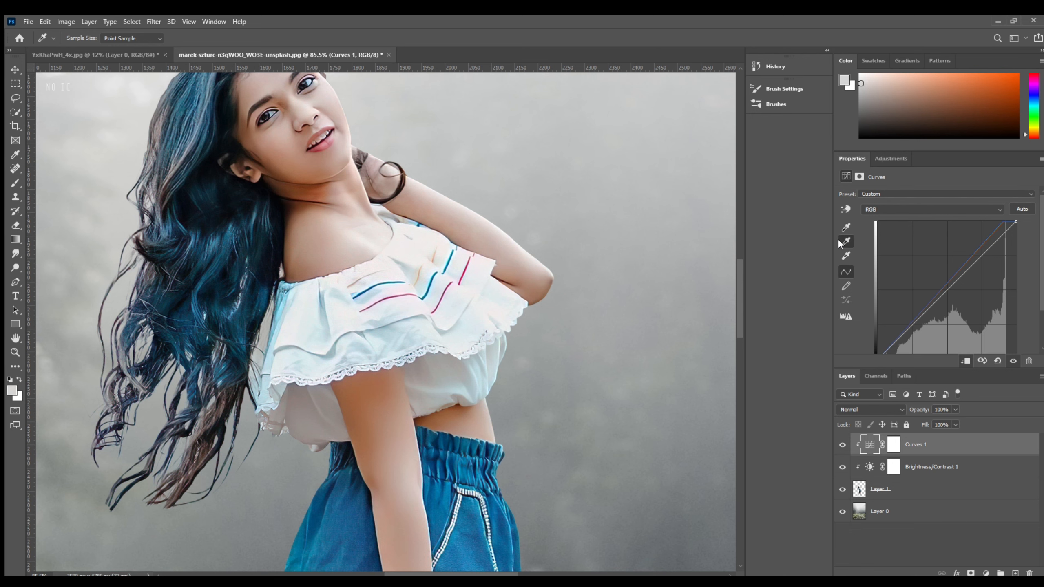
left_click(322, 306)
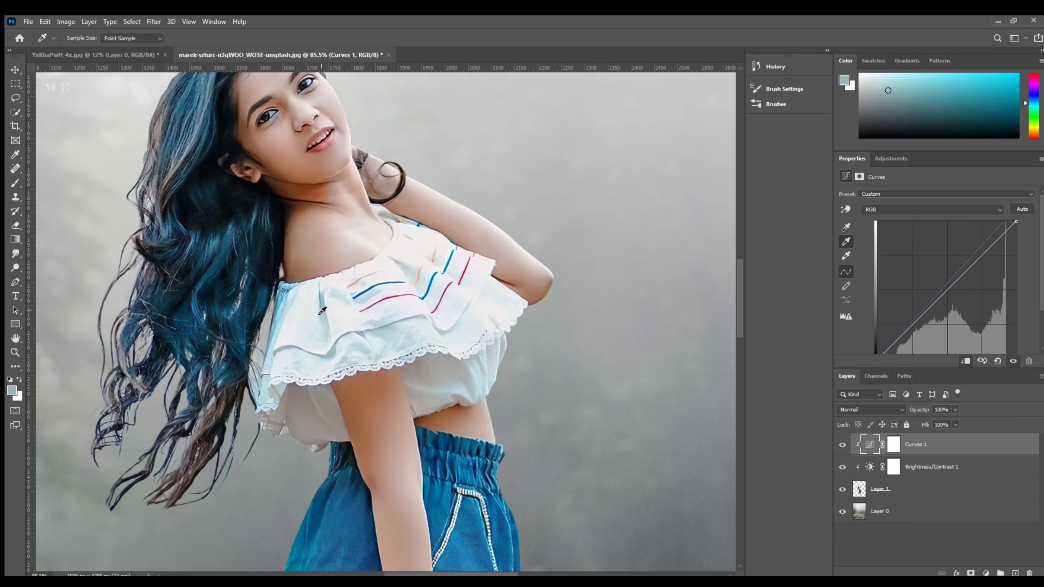
scroll(324, 287, "up", 2)
left_click(278, 111)
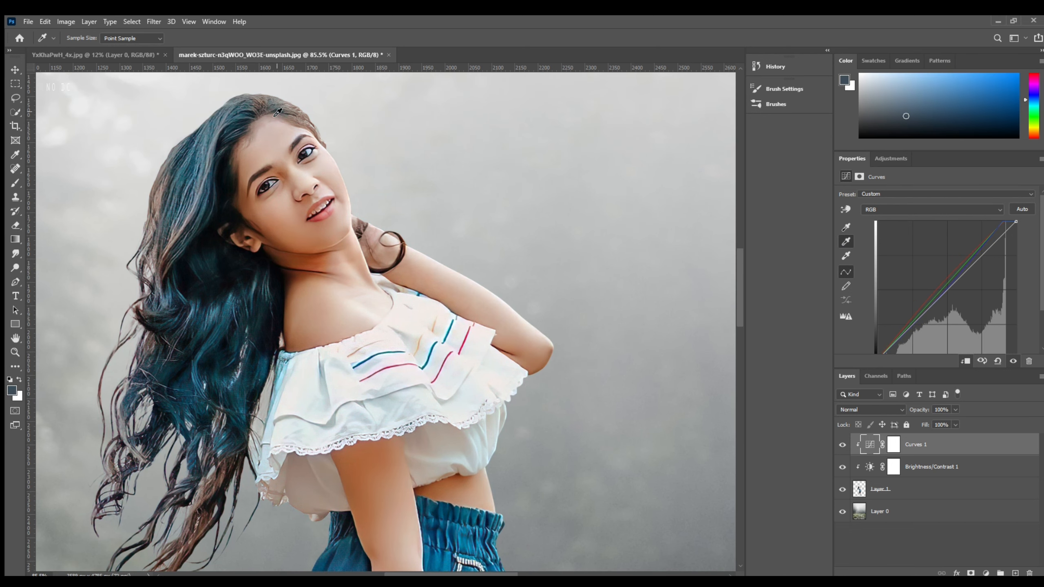
left_click(846, 227)
left_click(244, 270)
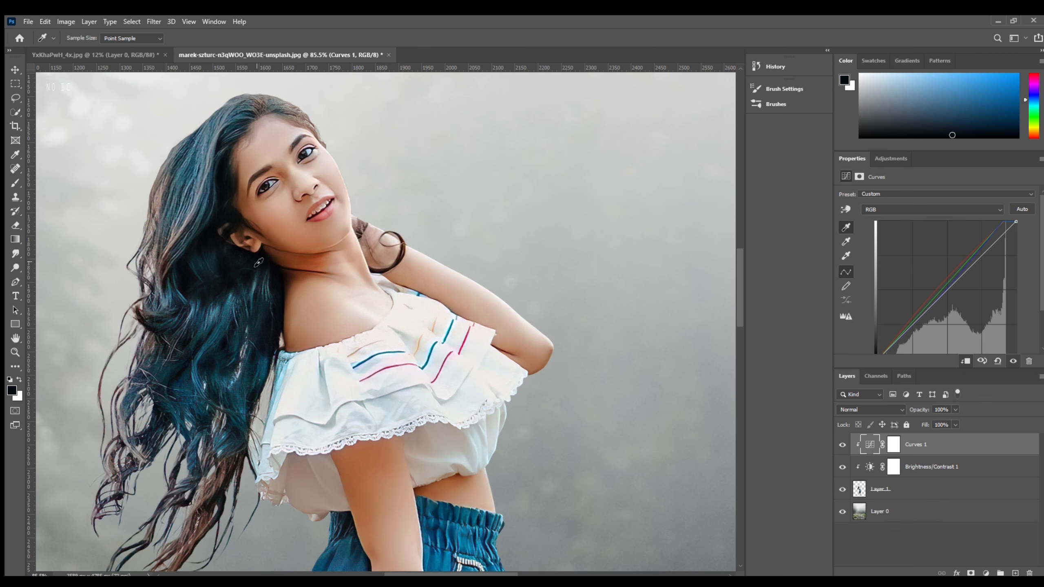
key("ctrl+0")
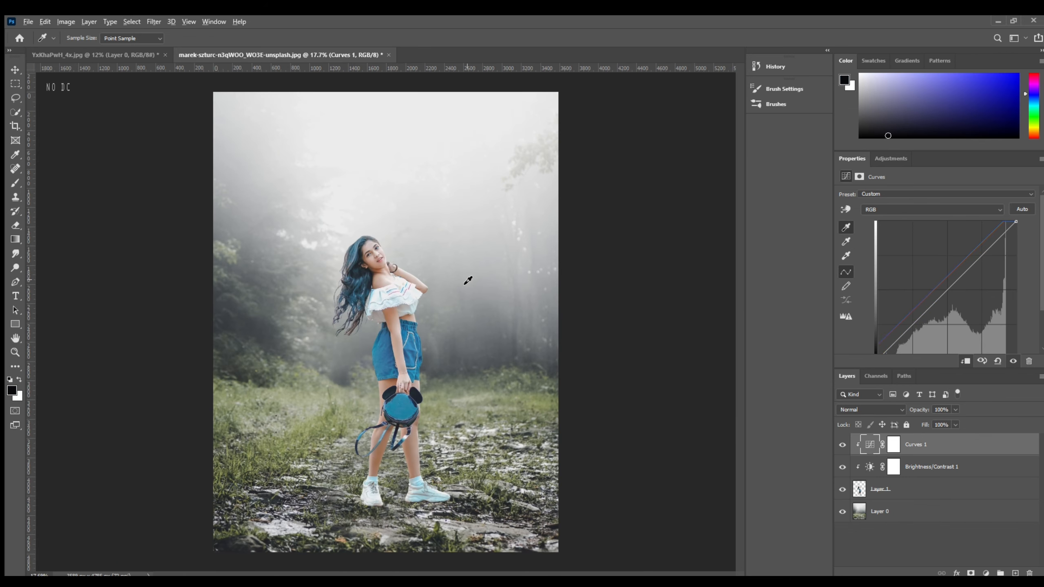
scroll(401, 274, "up", 1)
scroll(401, 274, "down", 3)
scroll(405, 285, "up", 1)
Set the Brightness/Contrast adjustment to brightness about -38 and contrast -1, and add a clipped Exposure adjustment with exposure -0.25.
left_click(939, 467)
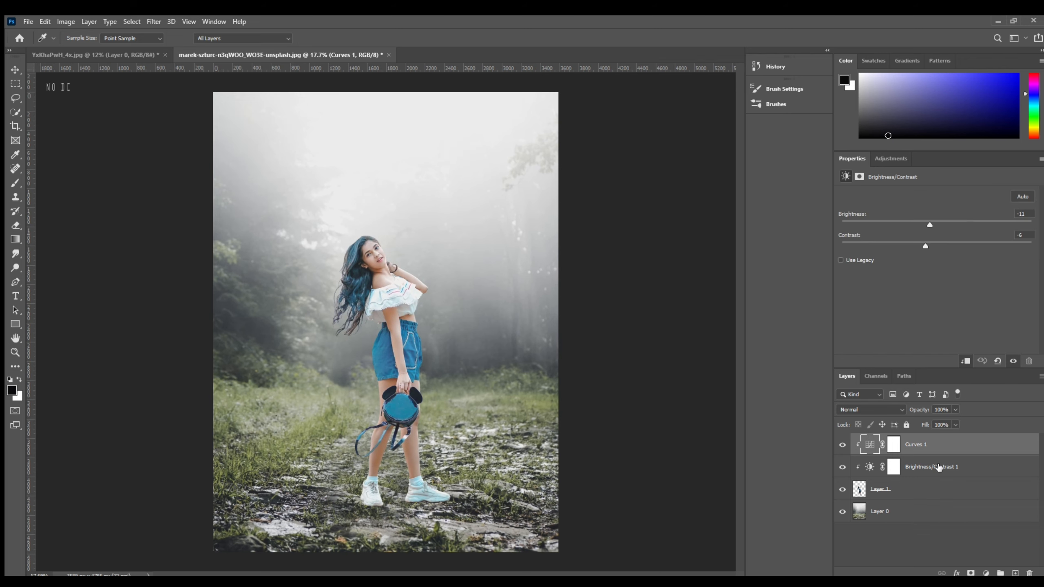
left_click_drag(925, 220, 912, 224)
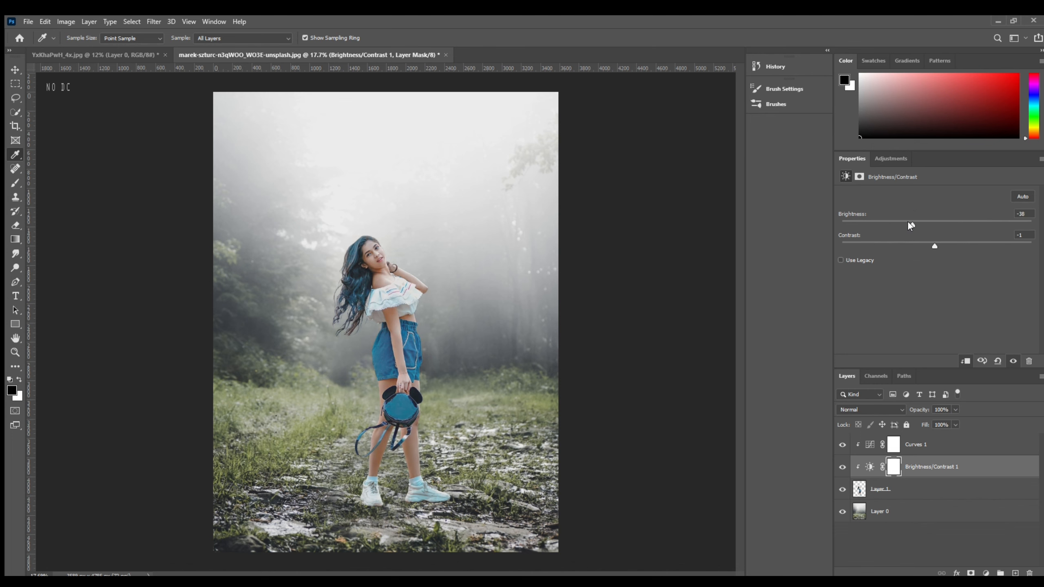
left_click_drag(909, 224, 911, 227)
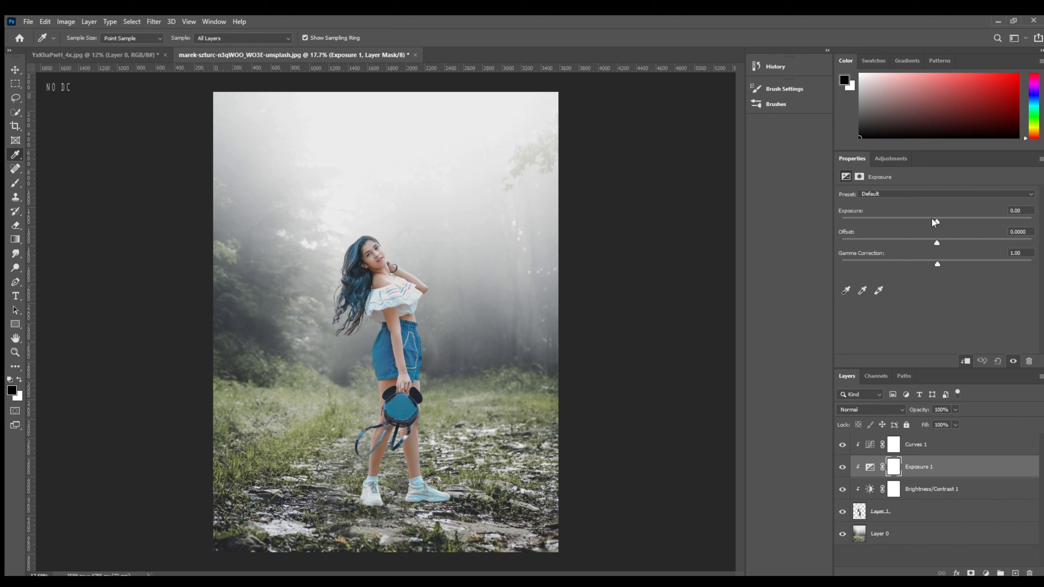
left_click_drag(932, 217, 928, 215)
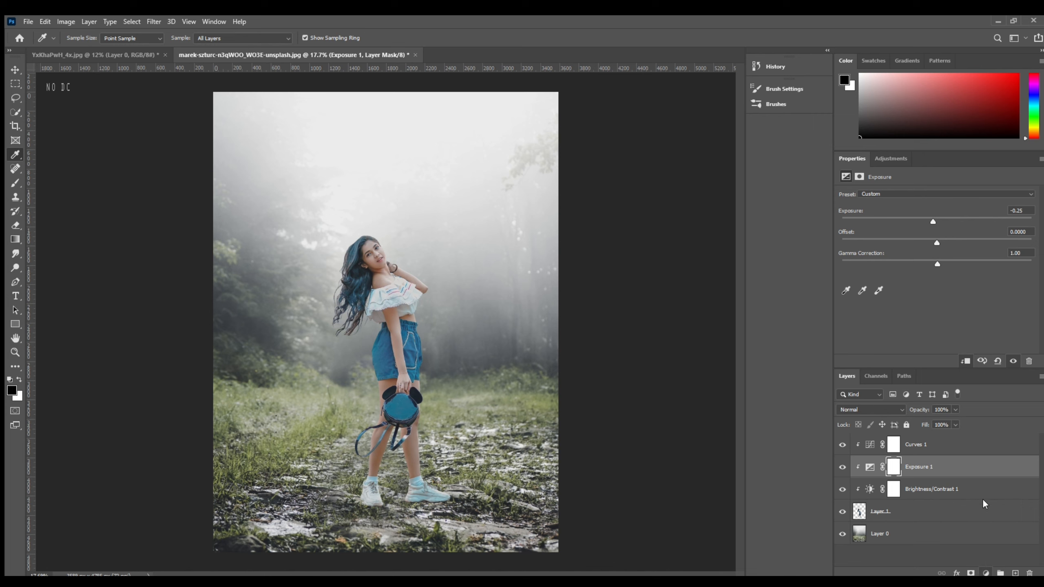
Add a Vibrance adjustment clipped to the woman's layer above Exposure, and fine-tune her vibrance and saturation.
left_click(982, 458)
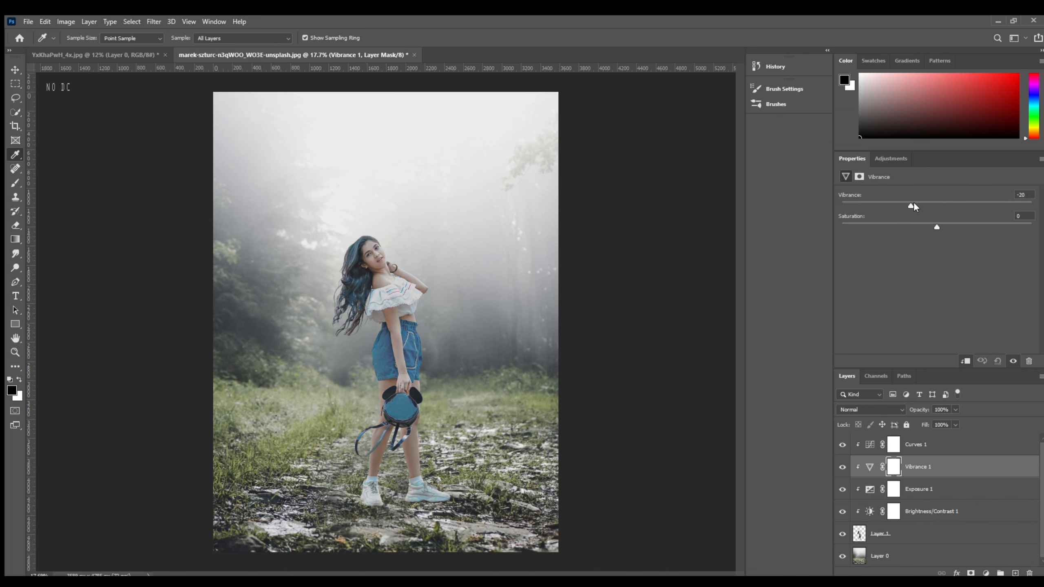
left_click_drag(908, 204, 1031, 199)
left_click_drag(937, 226, 954, 202)
Add a new empty layer above the Curves adjustment for the shadows under the shoes.
left_click(945, 447)
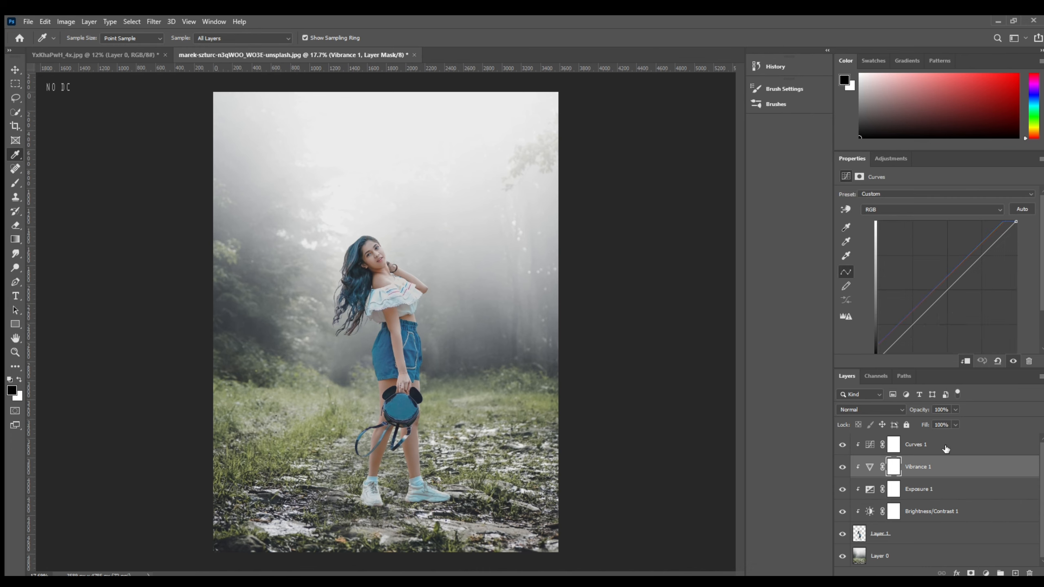
scroll(461, 498, "up", 6)
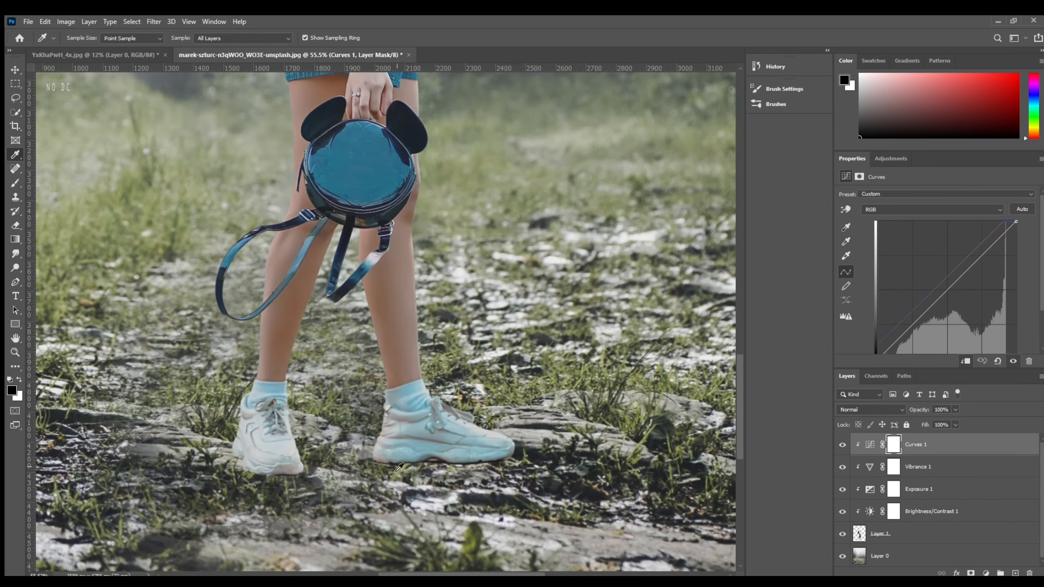
left_click(1017, 572)
scroll(587, 404, "up", 4)
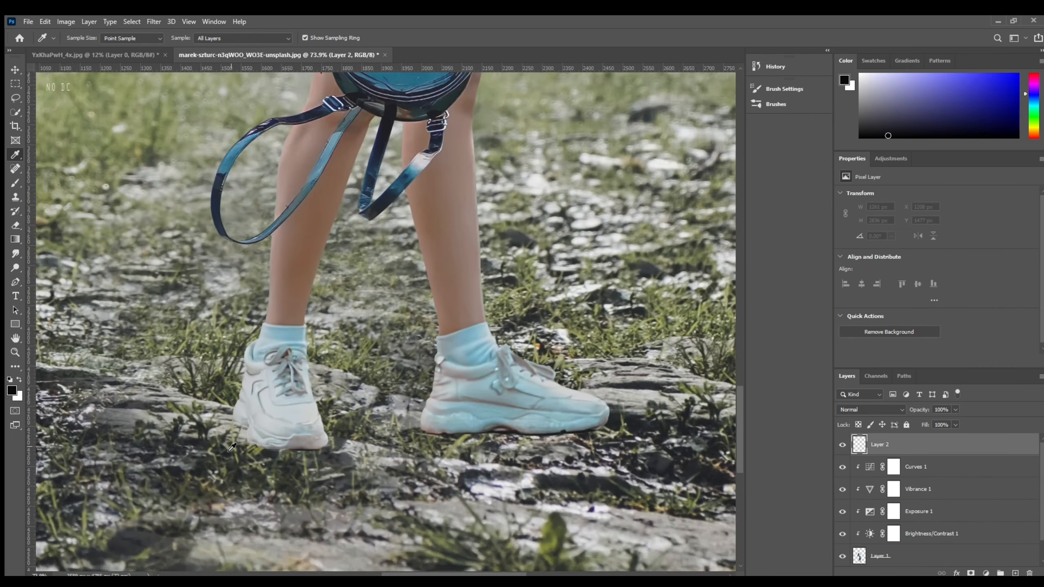
scroll(588, 405, "down", 4)
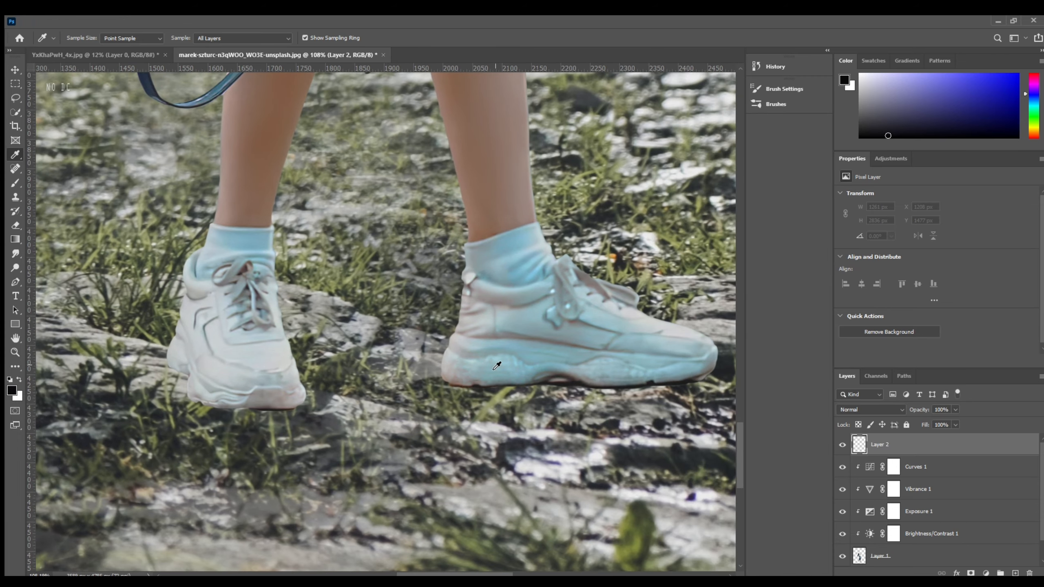
scroll(496, 363, "down", 1)
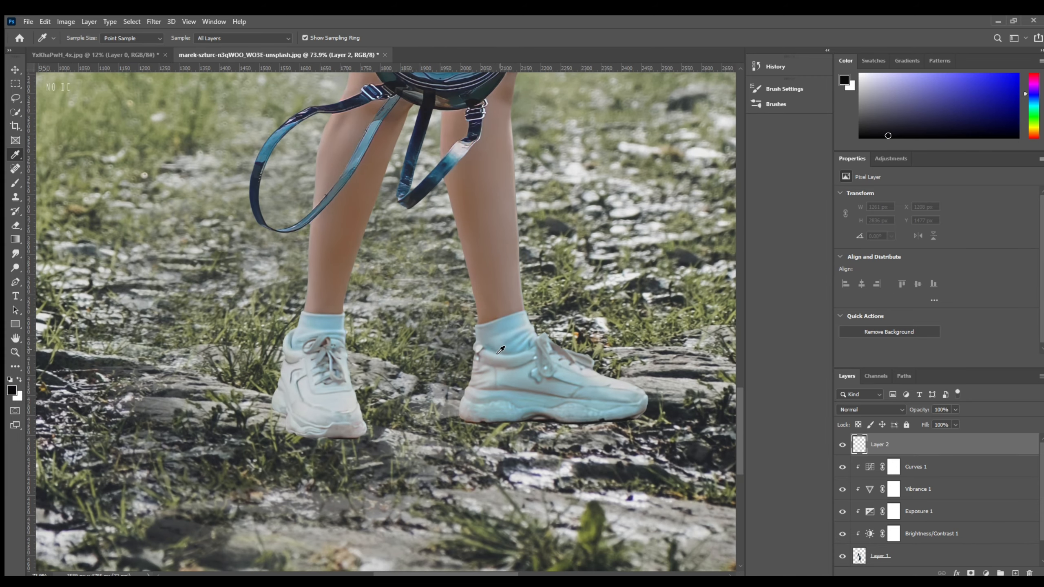
scroll(502, 350, "down", 1)
scroll(293, 388, "up", 1)
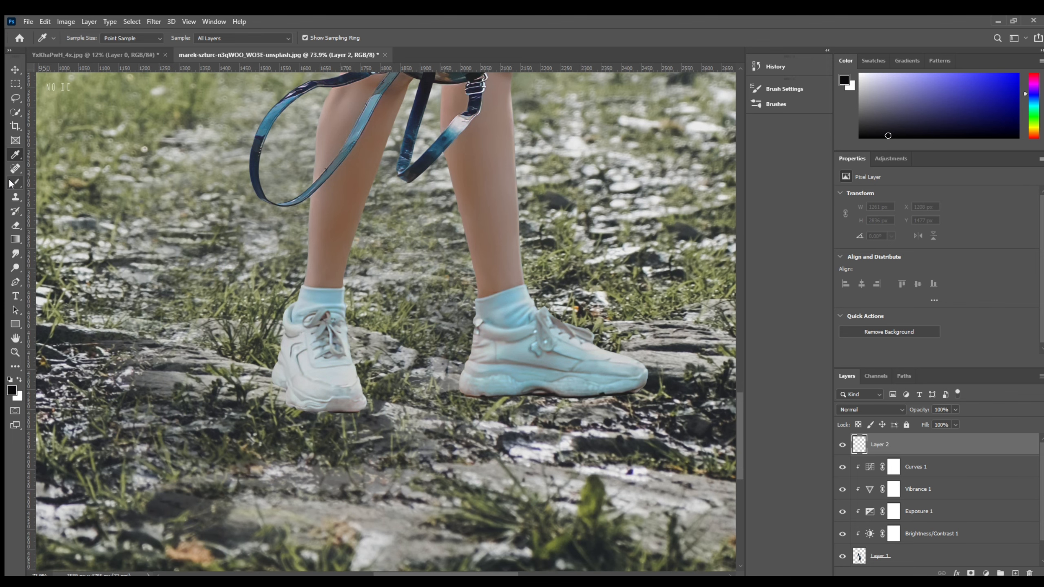
Paint soft pure-black contact shadows along the soles of both shoes with a small brush at 19% opacity.
left_click(15, 183)
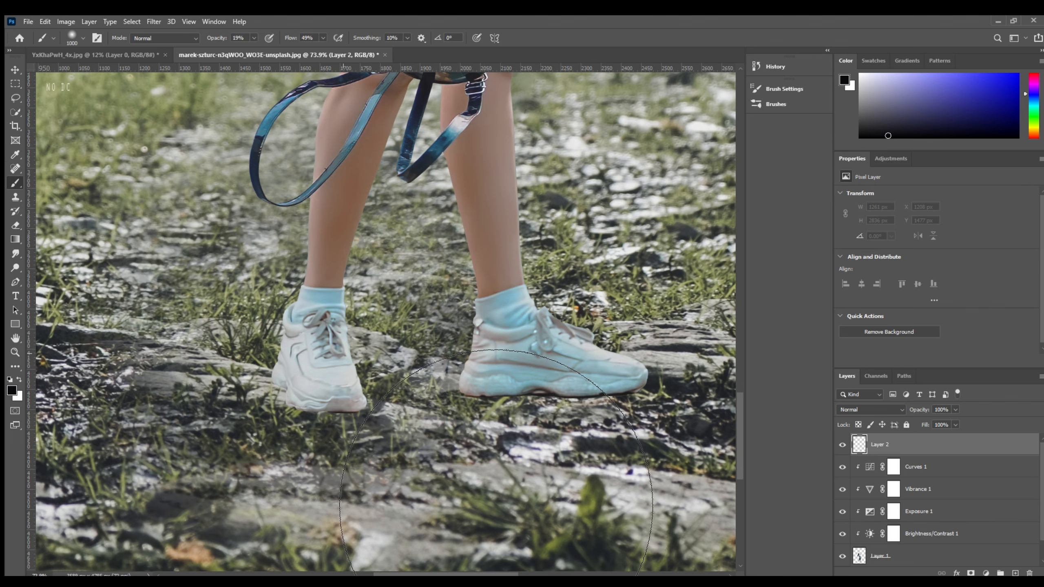
key("bracketleft")
key("bracketleft")
key("bracketleft")
key("bracketleft")
key("bracketleft")
key("bracketleft")
key("bracketleft")
key("bracketleft")
key("bracketleft")
key("bracketleft")
key("bracketleft")
key("bracketleft")
key("bracketleft")
key("bracketleft")
key("bracketleft")
left_click_drag(882, 122, 857, 139)
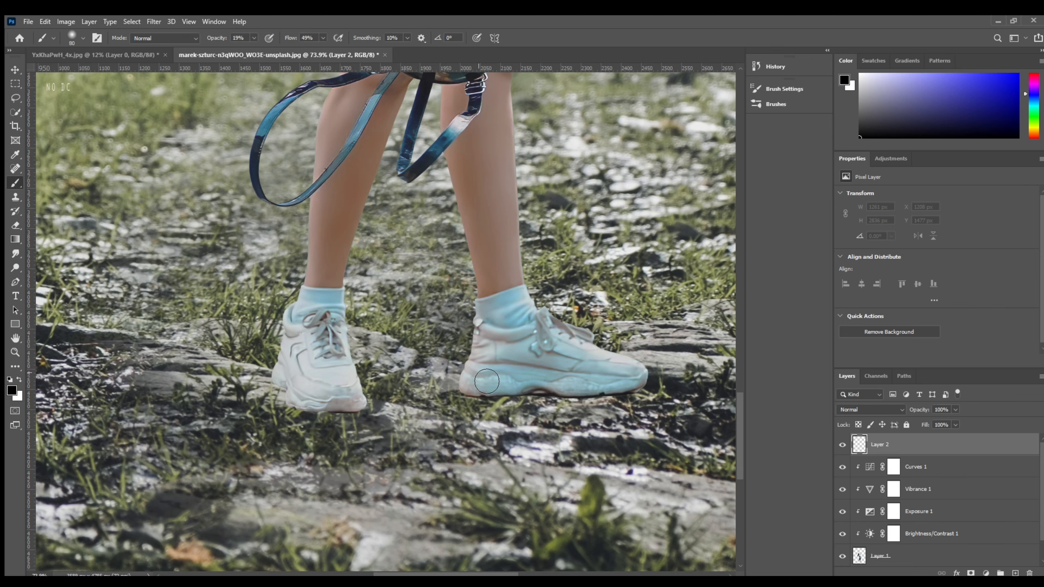
mouse_move(486, 382)
left_mouse_down()
mouse_move(487, 393)
mouse_move(643, 387)
left_mouse_up()
mouse_move(288, 395)
left_mouse_down()
mouse_move(314, 410)
mouse_move(351, 405)
left_mouse_up()
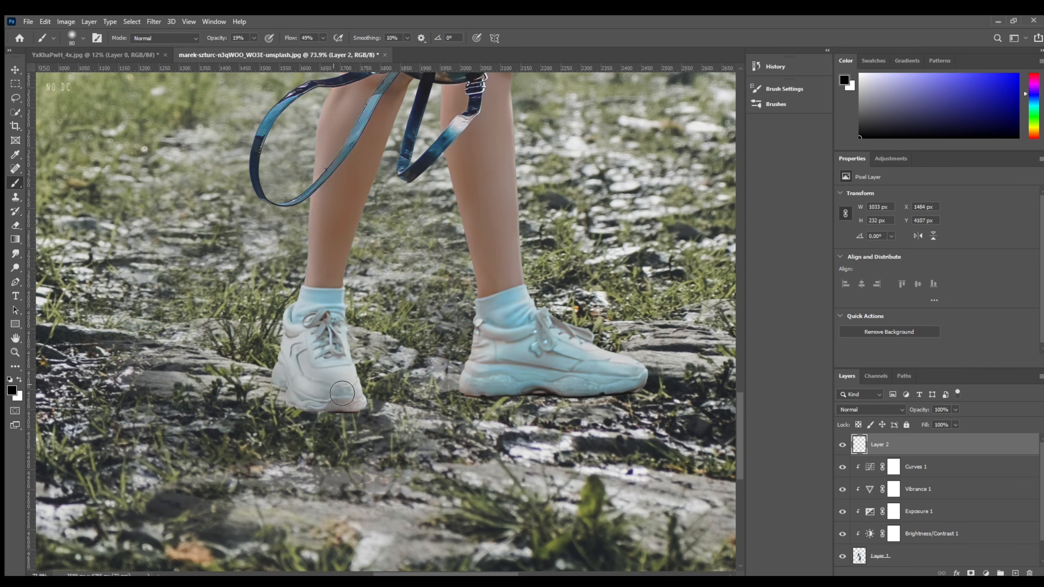
left_click_drag(342, 393, 353, 390)
Examine the shoes against the ground with the painted shadow layer hidden and shown.
scroll(342, 441, "down", 1)
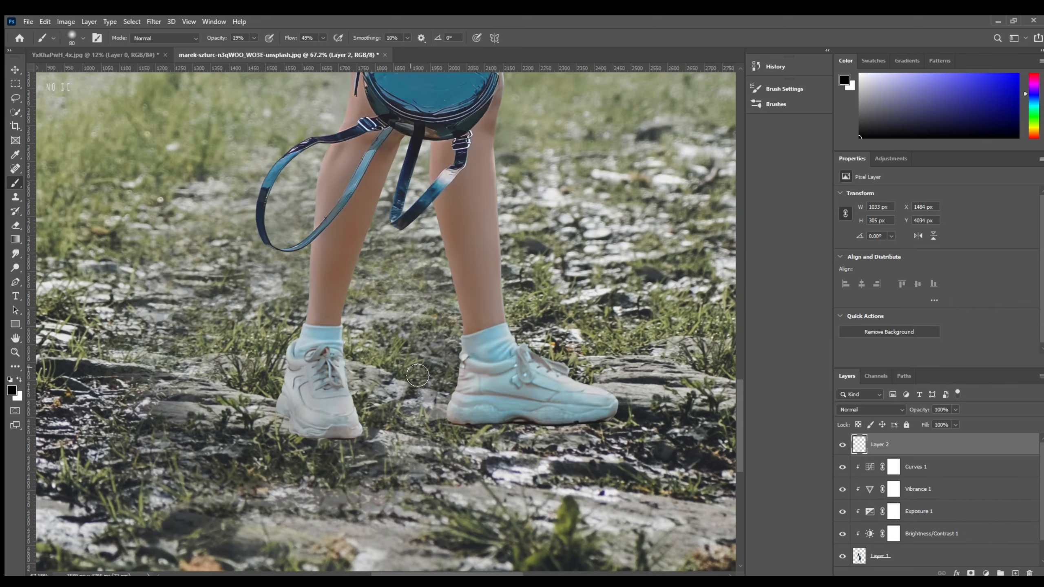
scroll(418, 375, "down", 6)
scroll(395, 527, "up", 7)
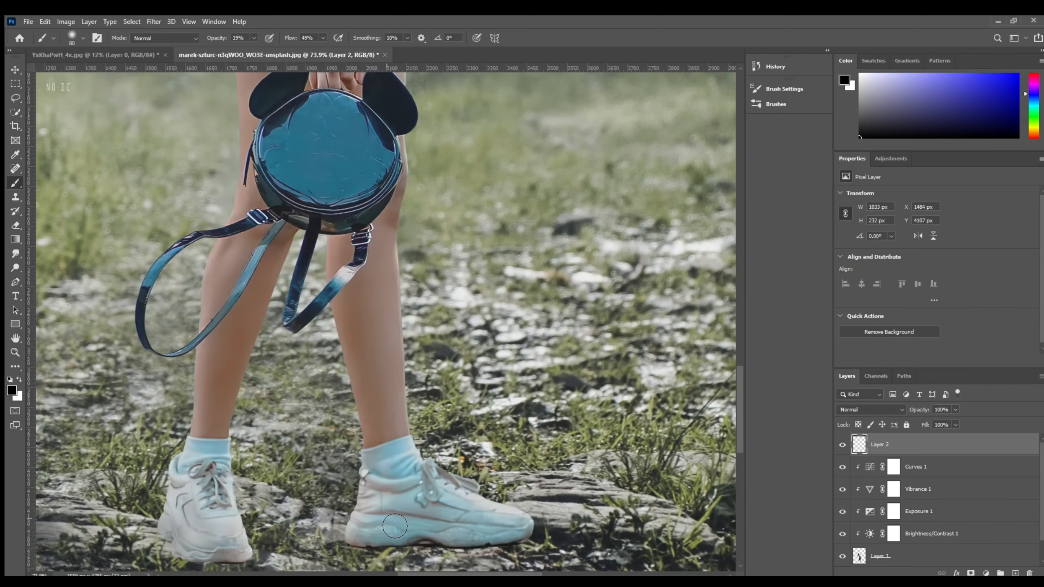
scroll(370, 531, "down", 7)
scroll(381, 521, "up", 5)
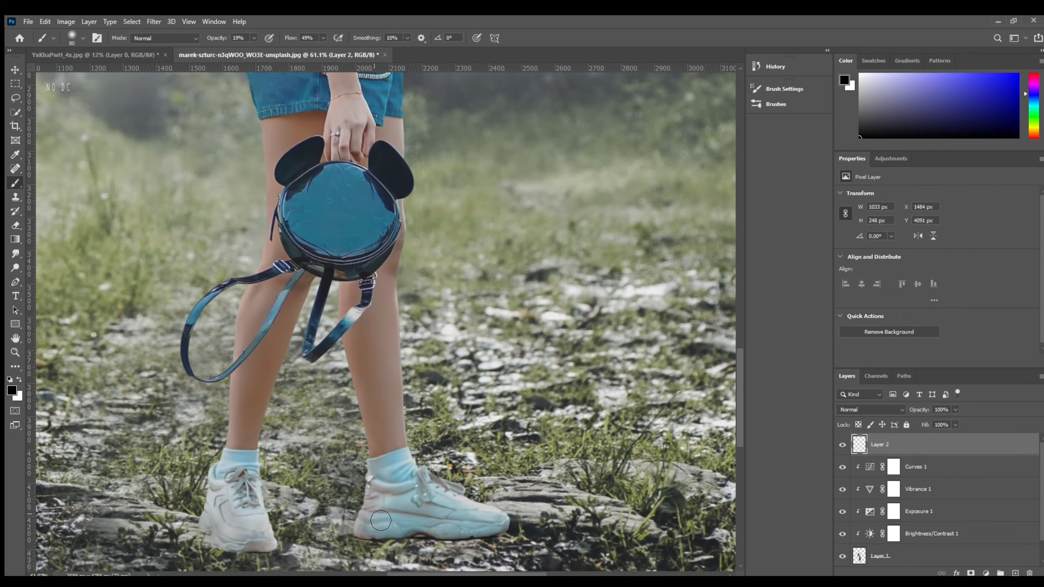
scroll(402, 533, "down", 6)
scroll(467, 472, "up", 3)
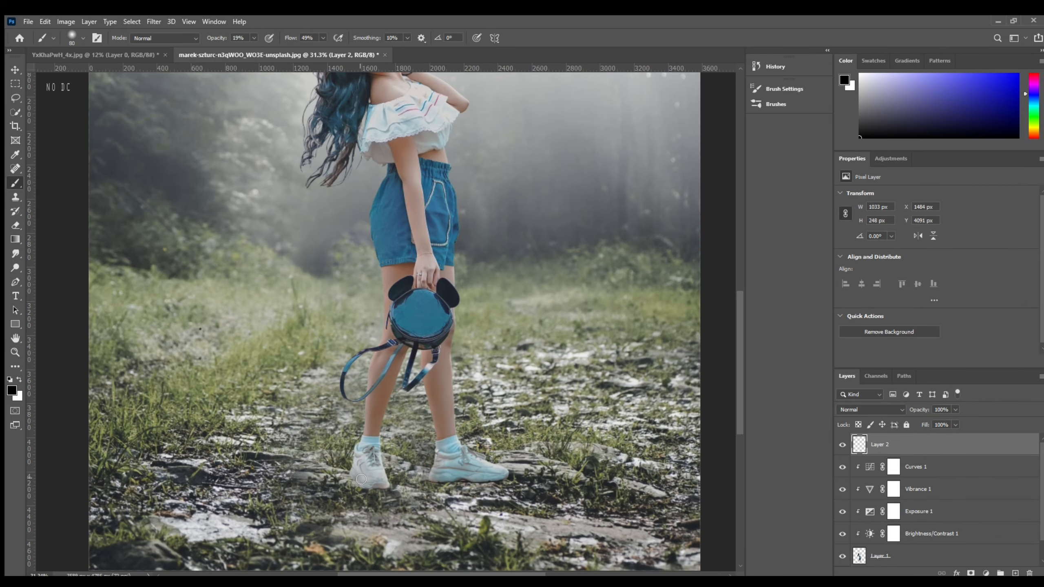
scroll(467, 472, "up", 1)
left_click(841, 445)
left_click(841, 446)
Duplicate the woman's layer with a layer mask, hide the original, and paint size 175 grass-blade strokes over the left shoe's toe and sole.
left_click(889, 562)
scroll(911, 555, "down", 1)
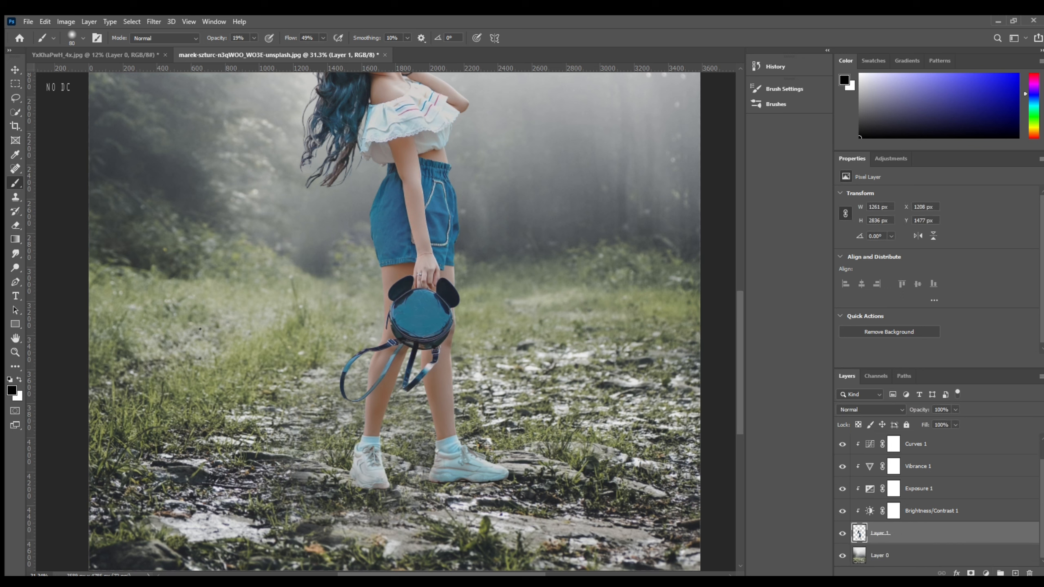
left_click(397, 294)
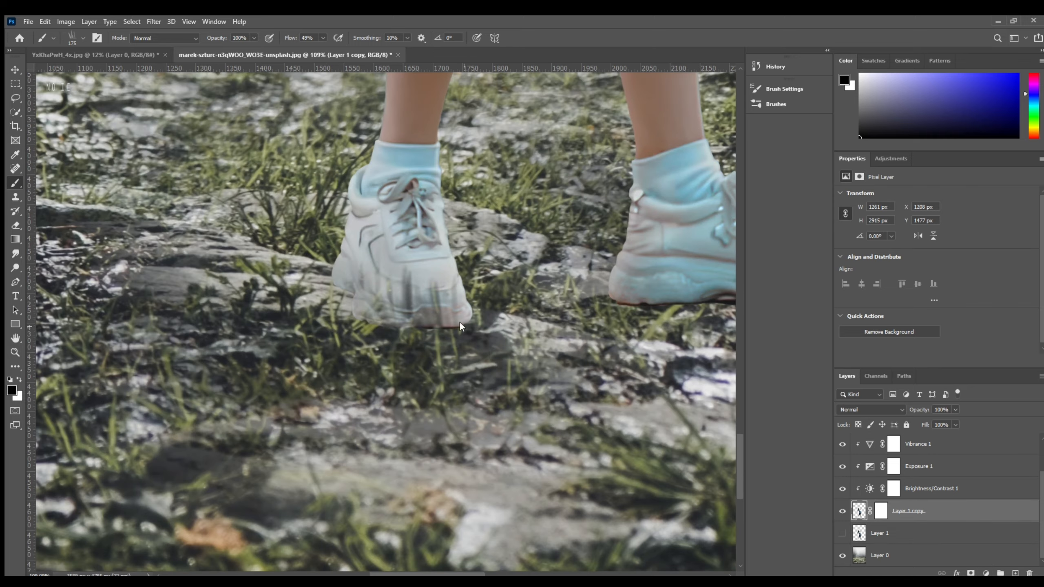
Paint grass-blade strokes over the right shoe's toe, and along its sole with the brush reduced to size 100.
scroll(422, 358, "down", 2)
scroll(596, 337, "up", 3)
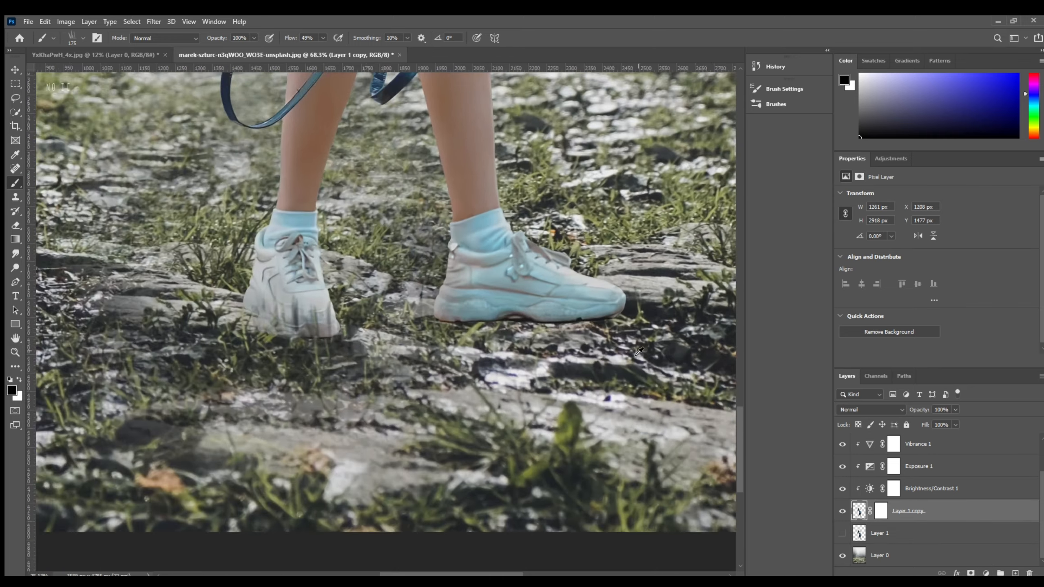
mouse_move(617, 329)
left_mouse_down()
mouse_move(592, 325)
mouse_move(549, 354)
left_mouse_up()
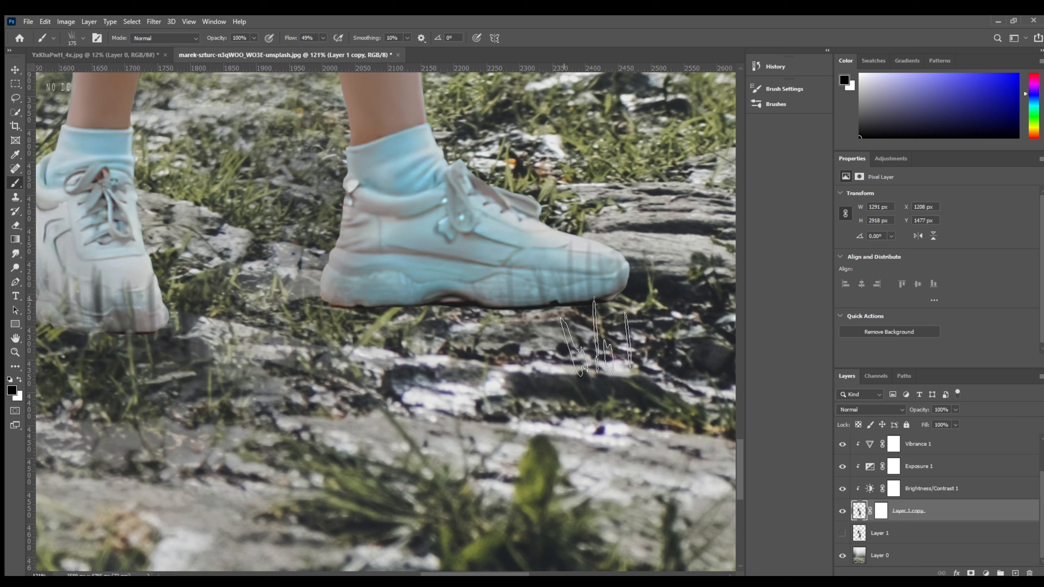
key("bracketleft")
key("bracketleft")
key("bracketleft")
mouse_move(600, 316)
left_mouse_down()
mouse_move(451, 303)
mouse_move(395, 331)
mouse_move(497, 326)
mouse_move(401, 321)
mouse_move(332, 300)
mouse_move(501, 328)
mouse_move(617, 329)
left_mouse_up()
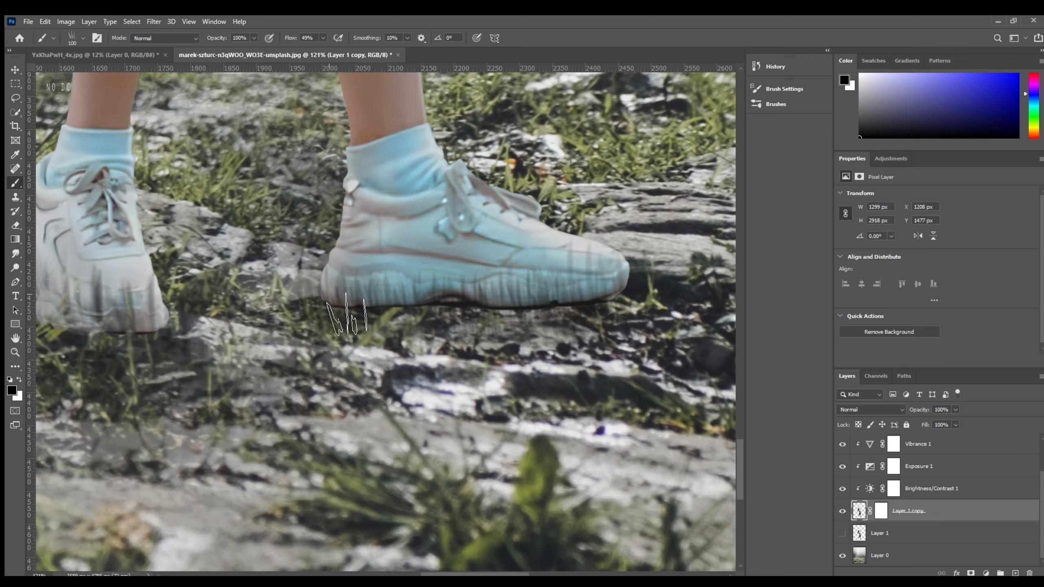
scroll(488, 354, "down", 6)
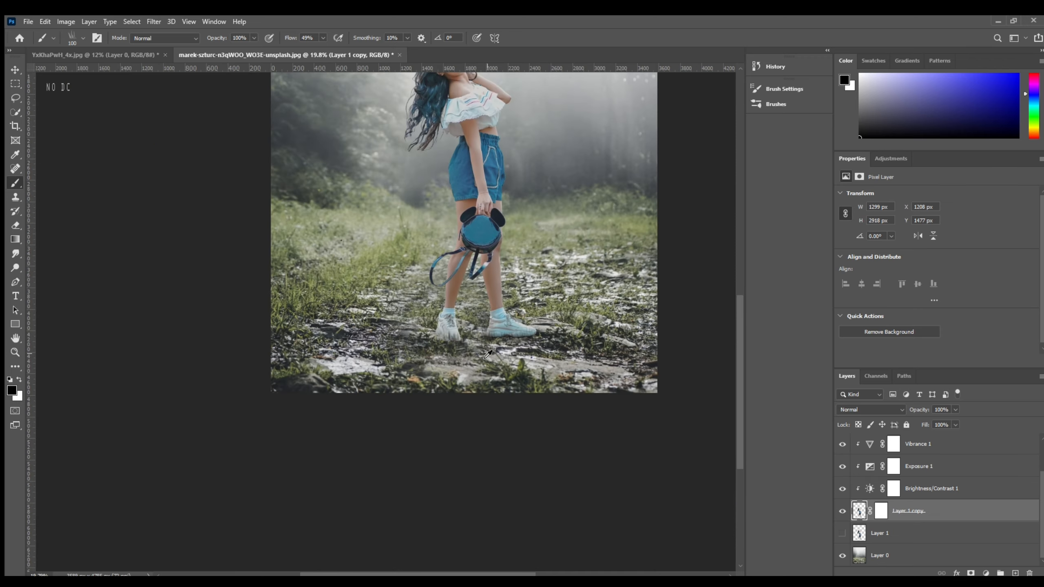
Paint more grass-blade strokes over the left shoe's sole on the copy's layer, and show the woman's original layer beneath it.
left_click_drag(488, 353, 407, 463)
scroll(385, 493, "up", 6)
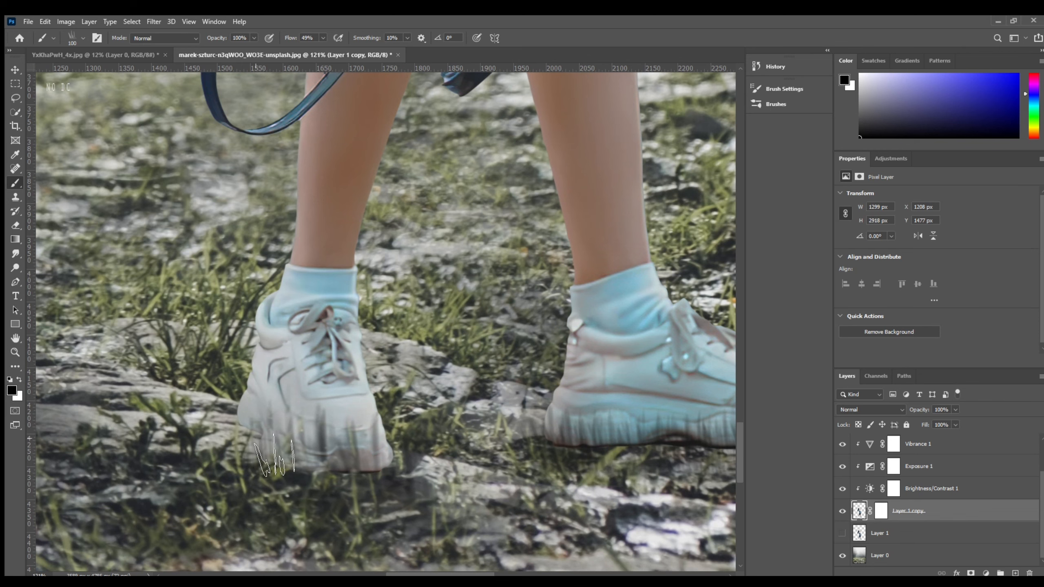
mouse_move(275, 456)
left_mouse_down()
mouse_move(291, 486)
mouse_move(307, 479)
mouse_move(308, 495)
mouse_move(274, 506)
left_mouse_up()
scroll(335, 469, "down", 4)
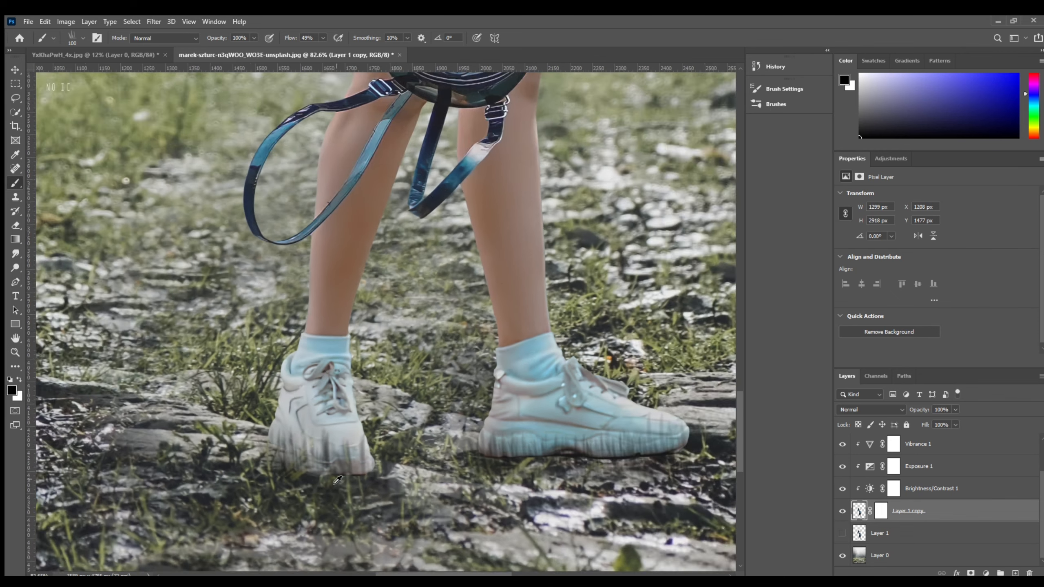
scroll(349, 479, "up", 3)
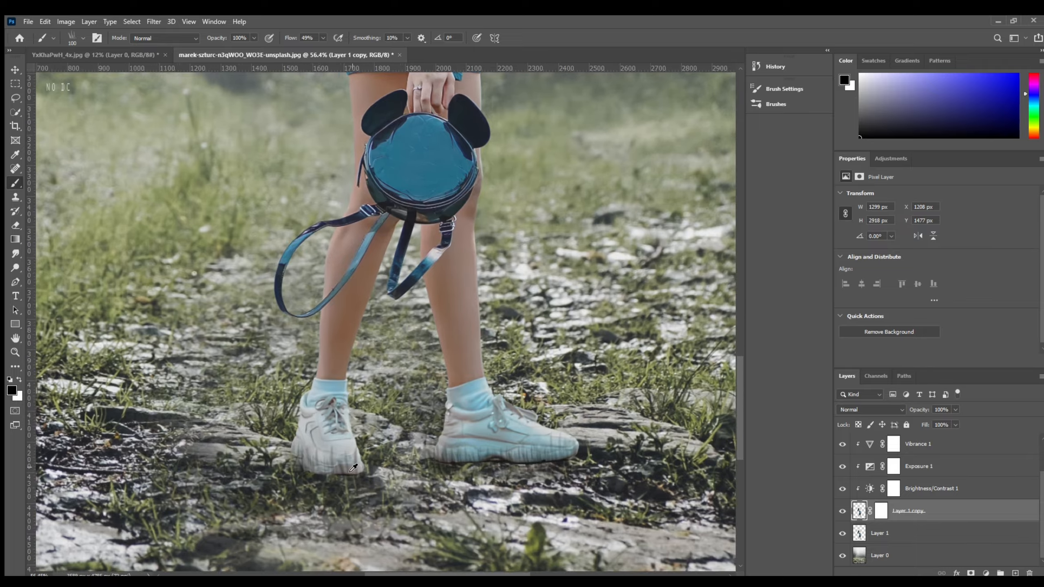
scroll(358, 457, "down", 1)
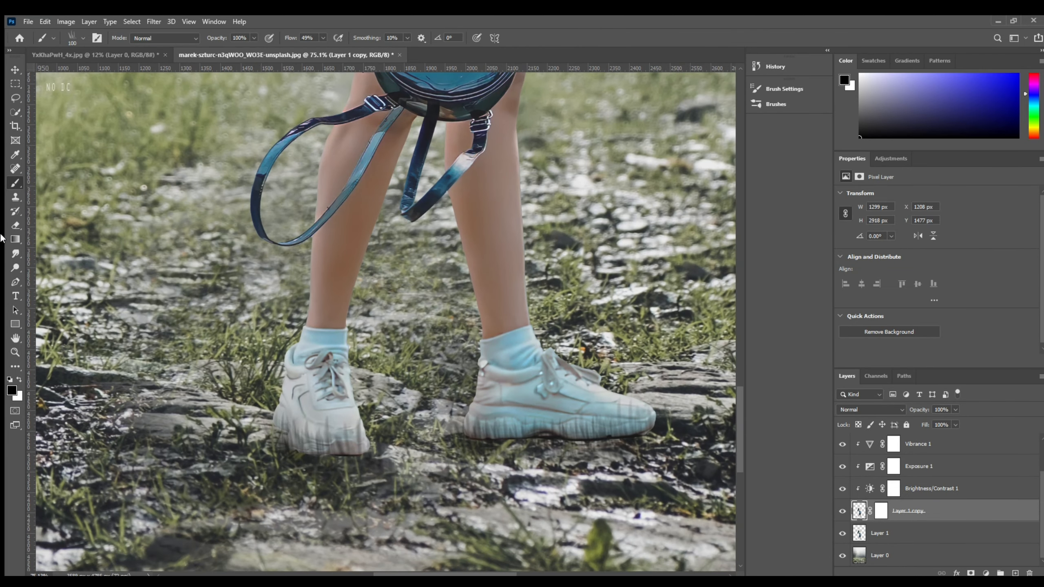
Add grass-blade strokes along the right shoe's sole with the size 100 brush and check the blend across the whole image.
key("e")
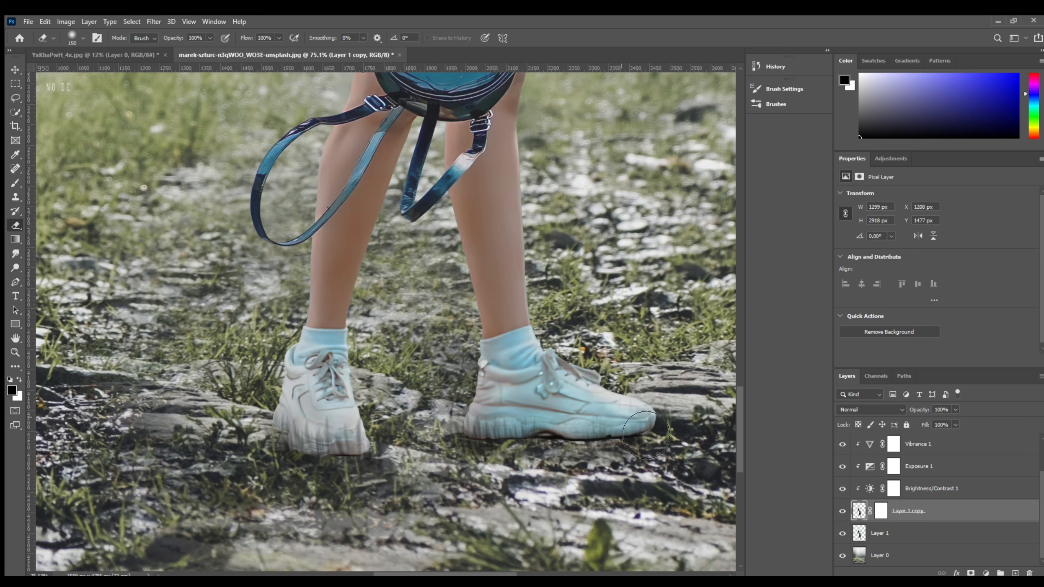
scroll(428, 386, "down", 3)
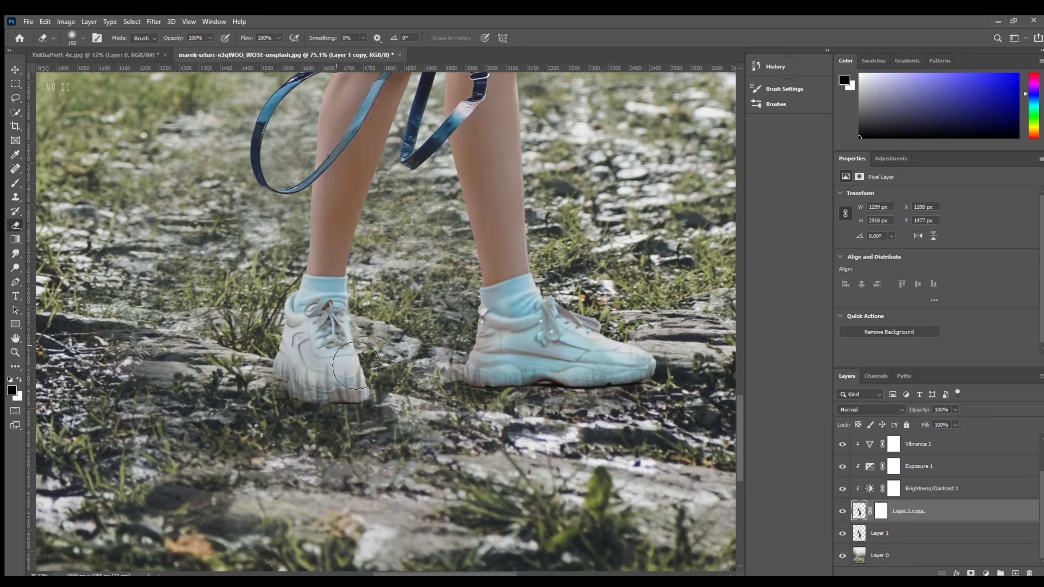
key("b")
left_click_drag(588, 373, 560, 387)
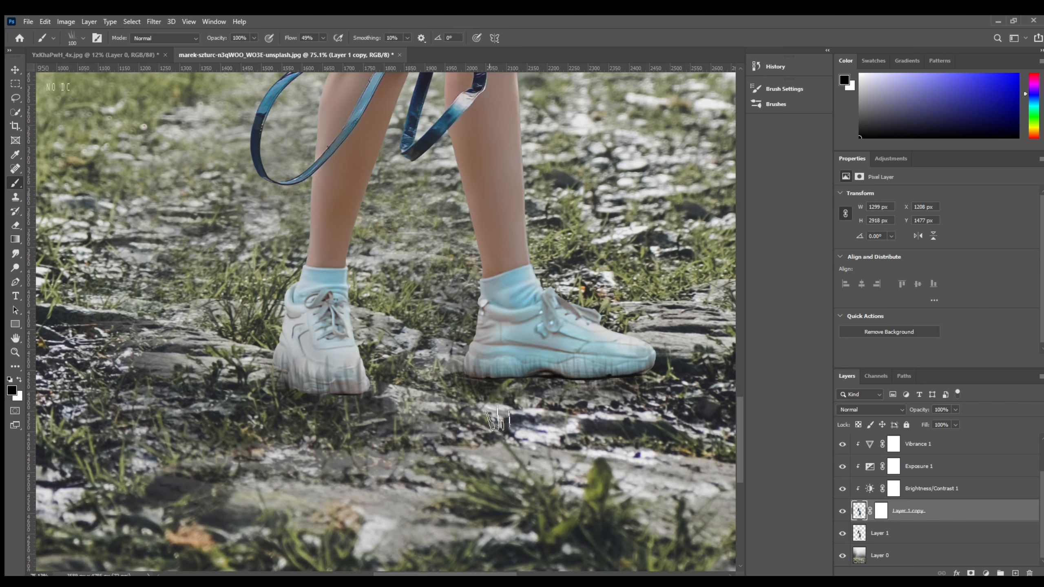
scroll(483, 422, "down", 3)
scroll(349, 403, "down", 5)
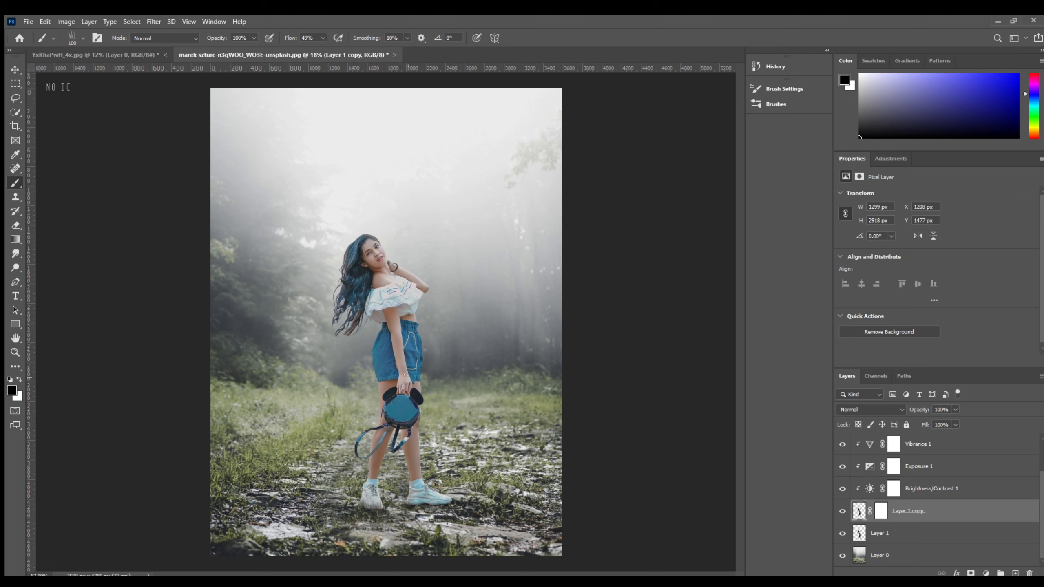
scroll(388, 509, "up", 8)
scroll(374, 486, "down", 8)
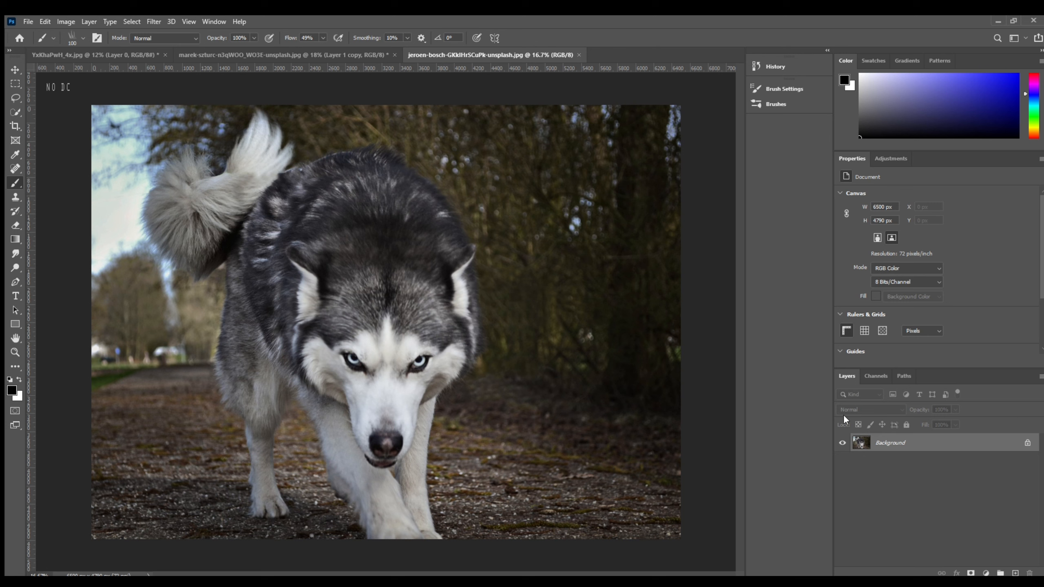
Unlock the husky photo's background layer and select the whole dog with the Quick Selection tool, including the fur beside its ear and cheek.
left_click(1028, 443)
left_click(15, 112)
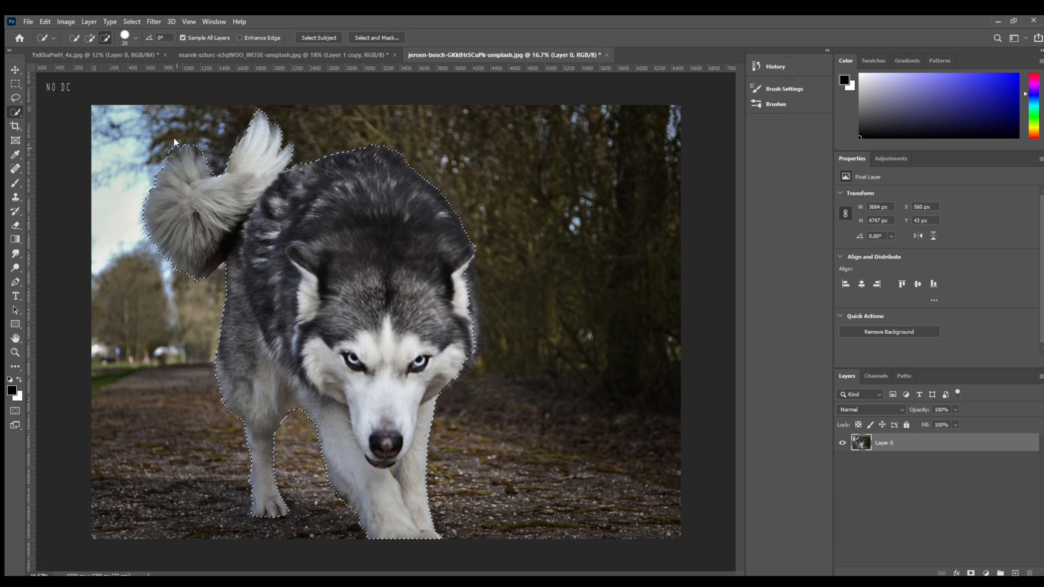
scroll(468, 306, "up", 3)
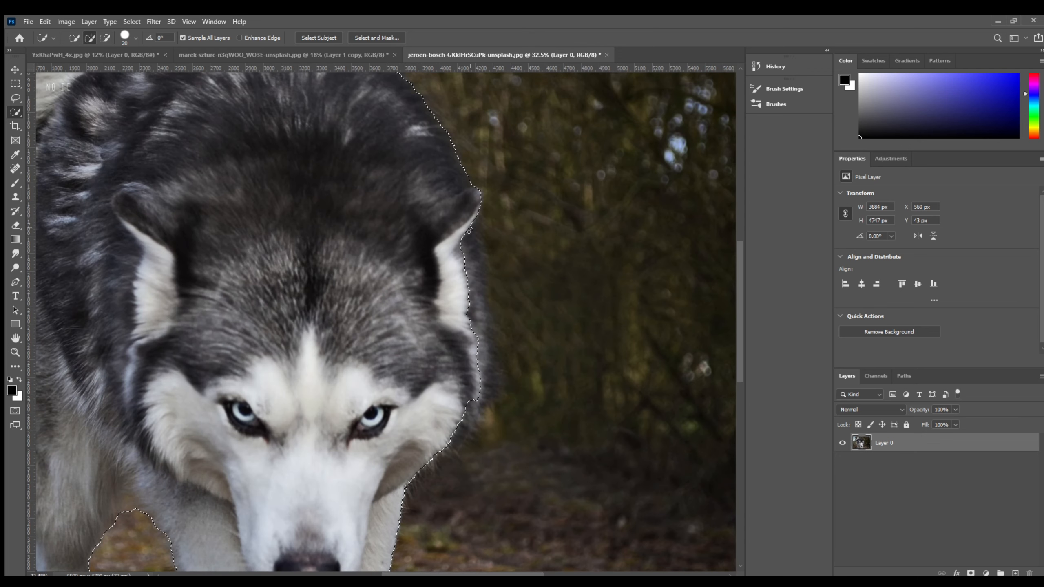
left_click_drag(476, 390, 484, 372)
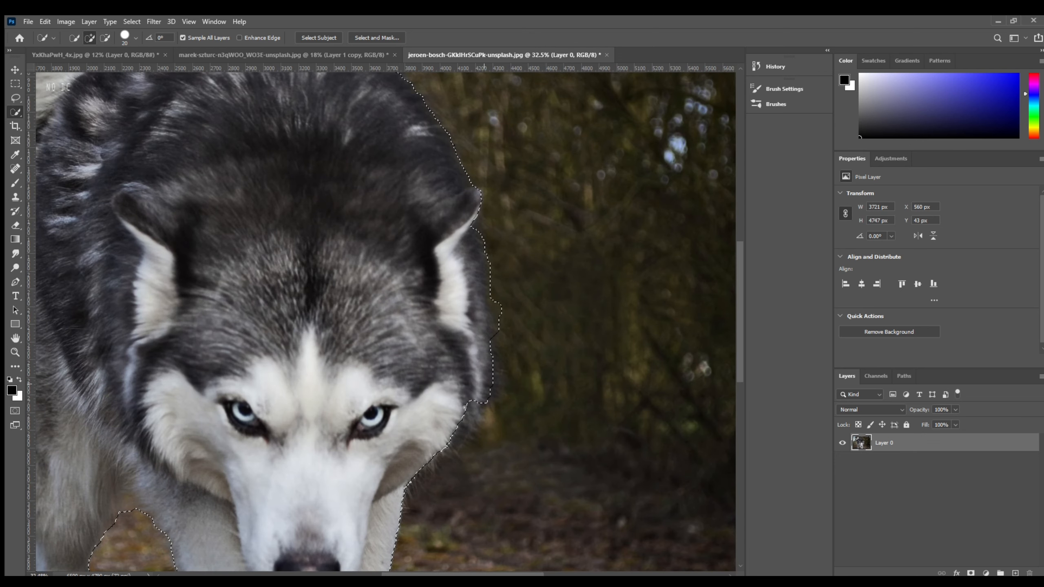
left_click_drag(461, 436, 473, 450)
key("alt")
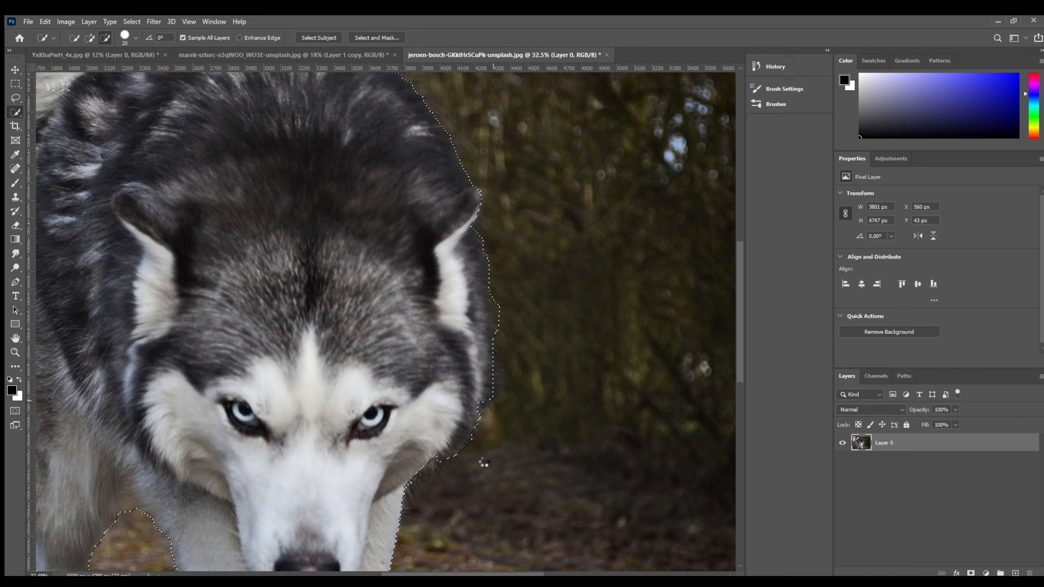
scroll(466, 308, "down", 4)
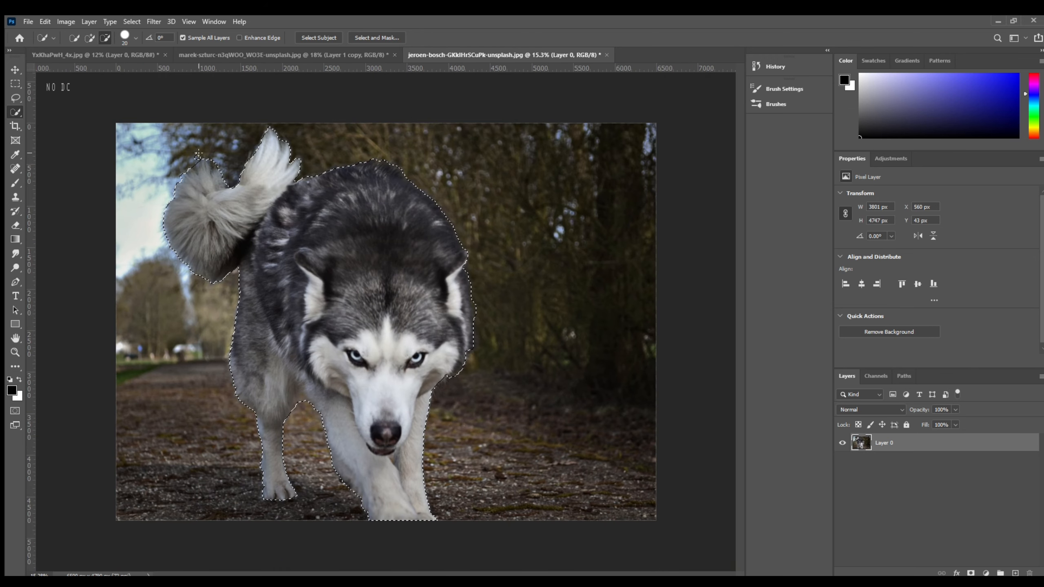
scroll(379, 321, "down", 1)
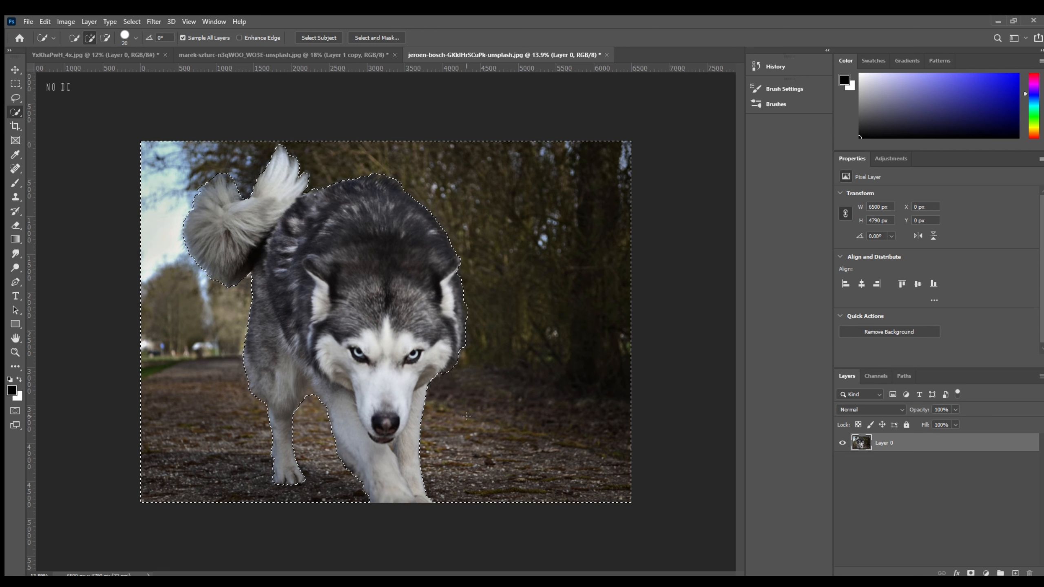
Invert the husky selection, delete the surrounding background and deselect.
key("ctrl+shift+i")
key("Delete")
key("ctrl+d")
Move the cut-out husky into the forest composite and place its layer directly above the forest background, below the woman's layers.
left_click(15, 69)
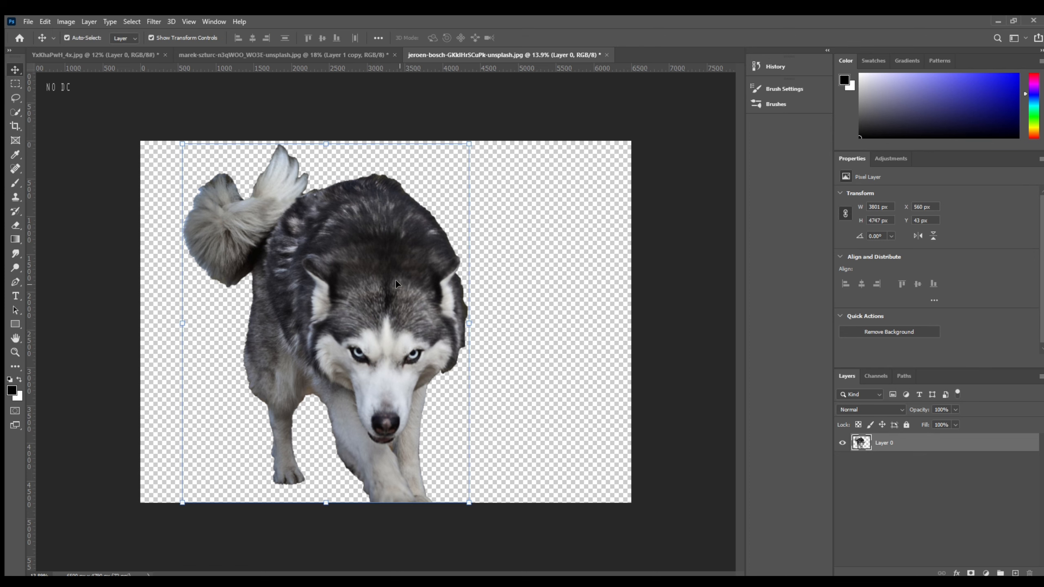
left_click_drag(395, 280, 197, 50)
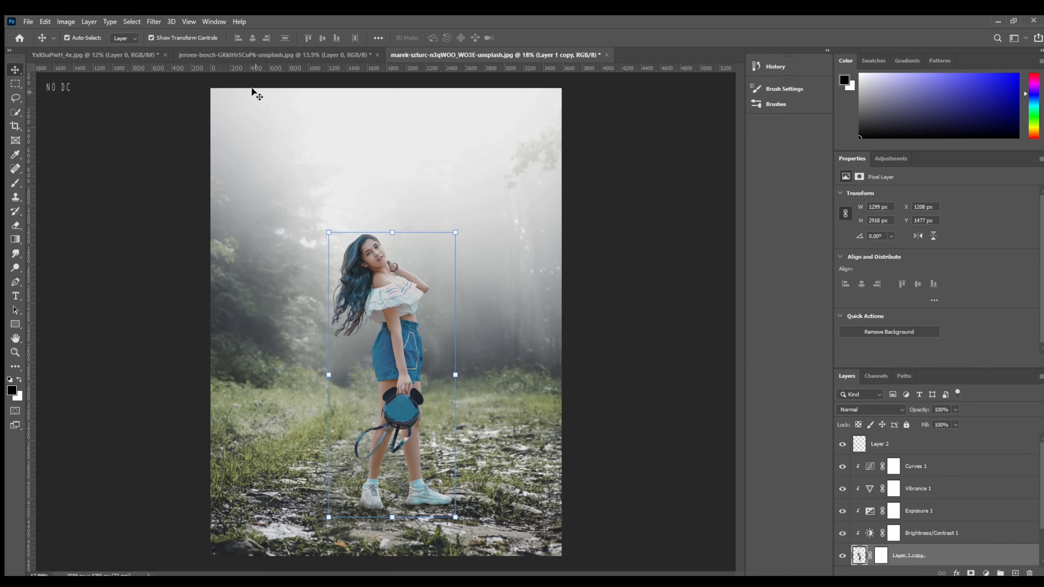
left_click(302, 55)
left_click_drag(378, 285, 397, 175)
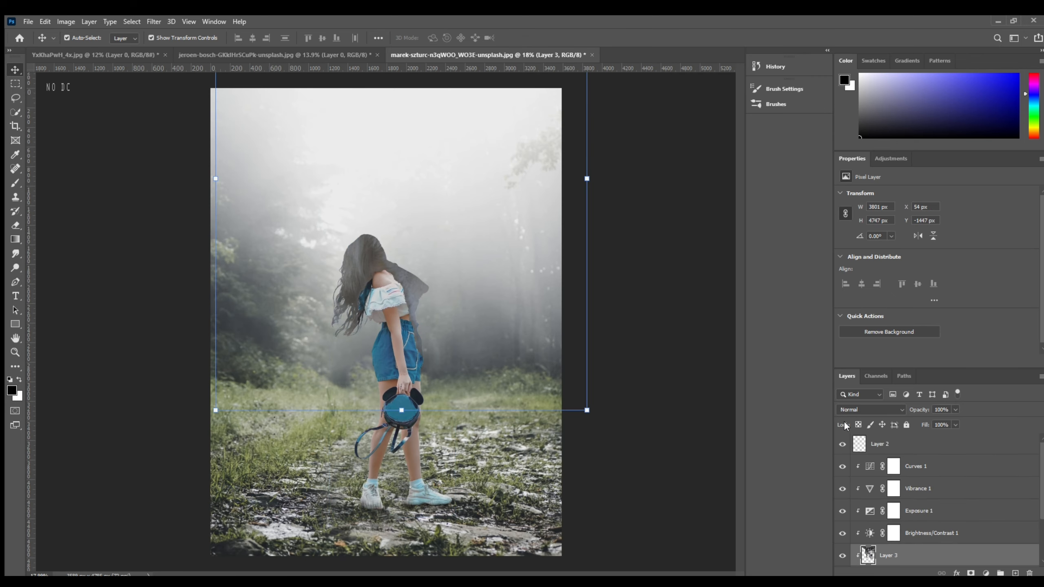
scroll(906, 527, "down", 3)
left_click_drag(907, 502, 907, 544)
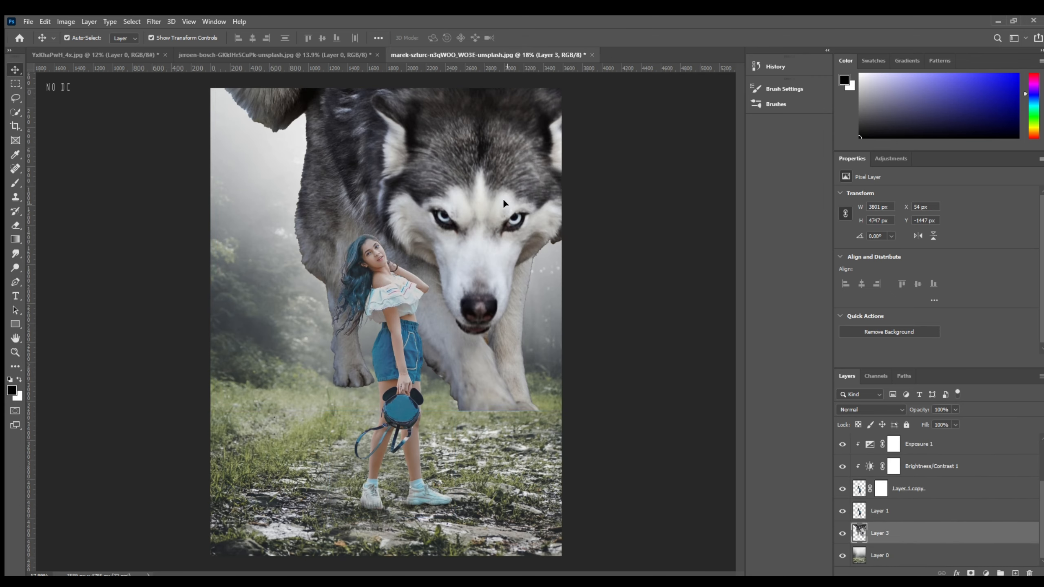
Scale the husky down to about 1987 × 2482 px and position it just behind the woman, with its front paws at the grass edge.
left_click_drag(503, 198, 475, 289)
left_click_drag(567, 275, 409, 268)
left_click_drag(346, 247, 439, 242)
key("Return")
left_click_drag(492, 261, 430, 261)
left_click_drag(379, 223, 488, 270)
key("Return")
left_click(653, 169)
key("ctrl+t")
left_click_drag(495, 221, 547, 141)
left_click_drag(517, 256, 479, 271)
key("Return")
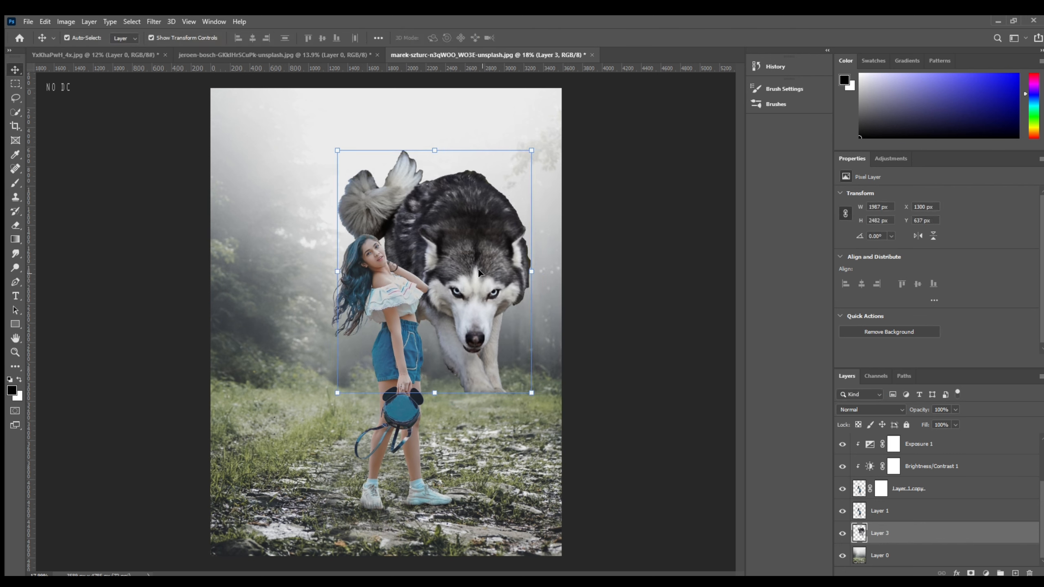
left_click(634, 240)
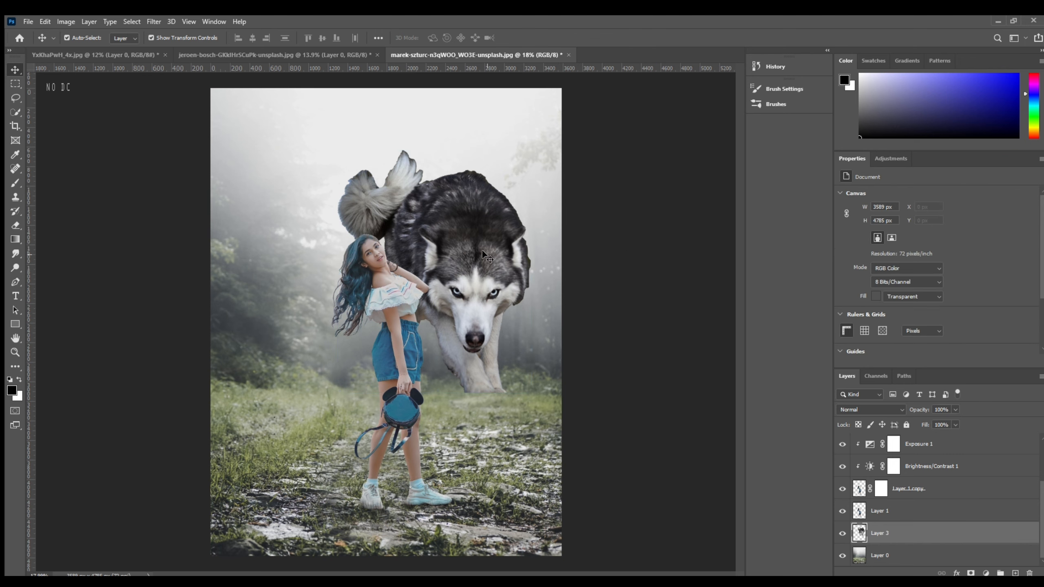
left_click(482, 250)
Soften the edges of the husky's tail, back, side and paws into the fog with a soft size 500 eraser at 100% opacity.
scroll(372, 225, "up", 2)
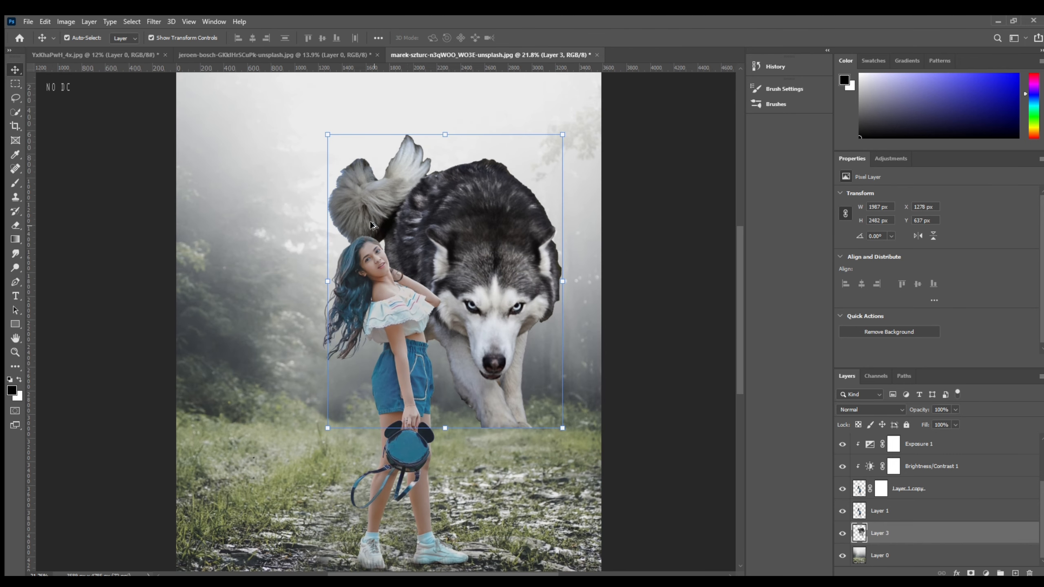
left_click(13, 223)
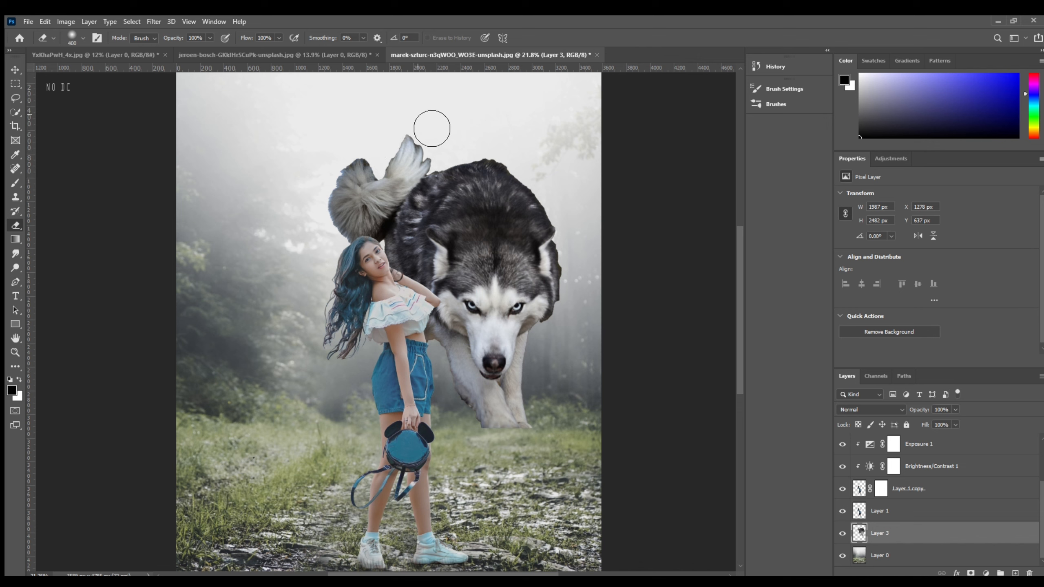
key("bracketright")
mouse_move(313, 199)
left_mouse_down()
mouse_move(304, 250)
mouse_move(324, 235)
mouse_move(325, 261)
mouse_move(343, 273)
mouse_move(312, 220)
left_mouse_up()
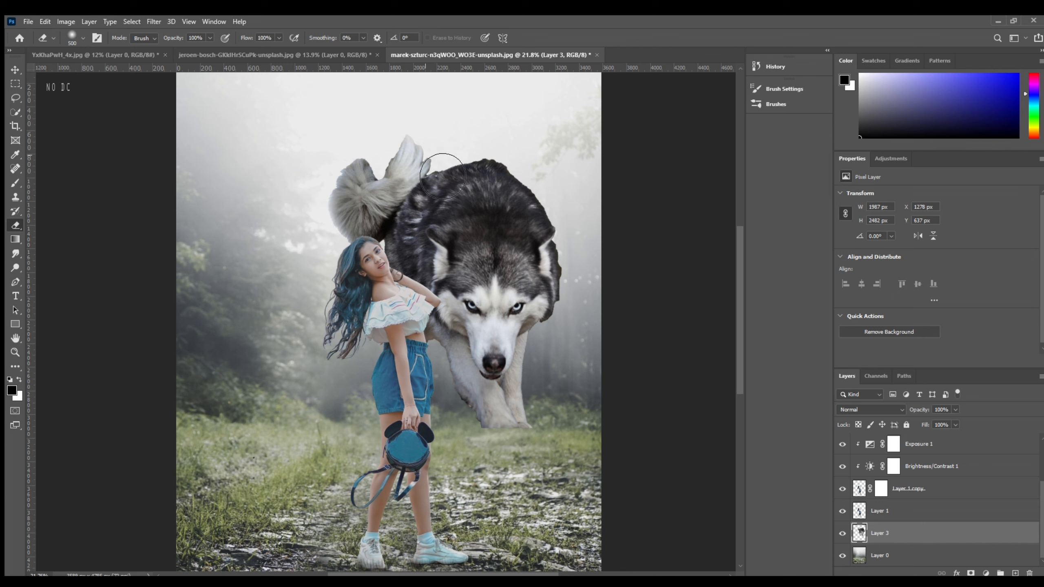
left_click_drag(439, 154, 413, 146)
mouse_move(510, 150)
left_mouse_down()
mouse_move(477, 156)
mouse_move(547, 155)
mouse_move(573, 181)
mouse_move(561, 187)
mouse_move(552, 174)
mouse_move(610, 213)
mouse_move(599, 210)
mouse_move(604, 285)
mouse_move(607, 253)
left_mouse_up()
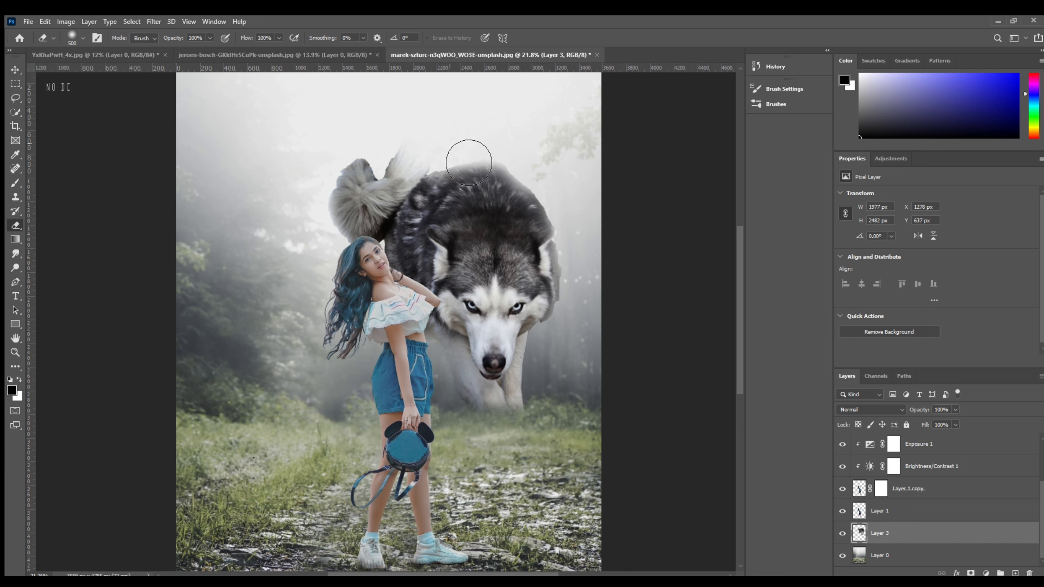
Lower the eraser's opacity to 10% and lightly fade the husky's back, head, muzzle and front legs into the fog.
scroll(463, 187, "down", 2)
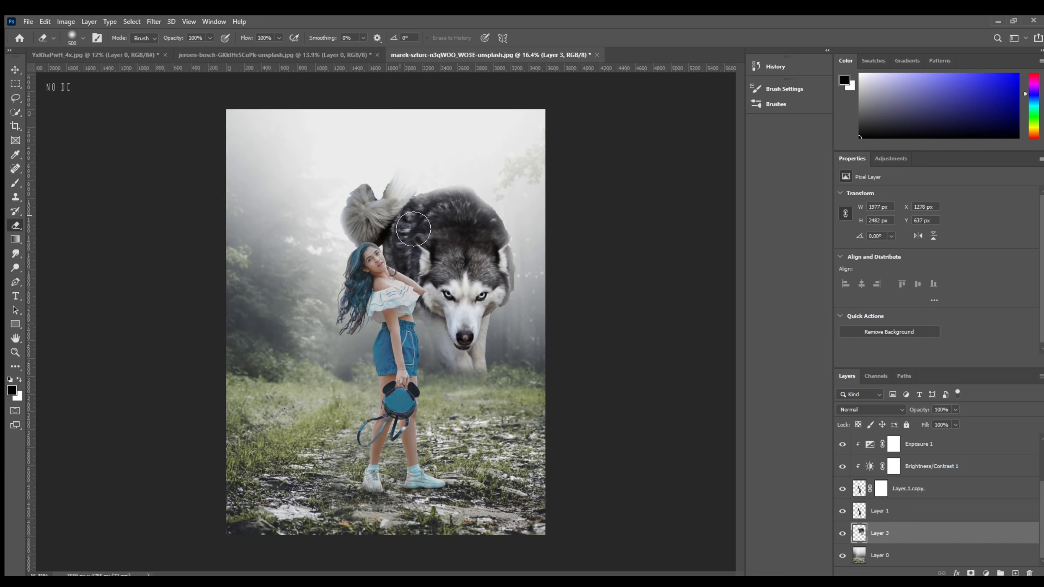
scroll(389, 274, "up", 1)
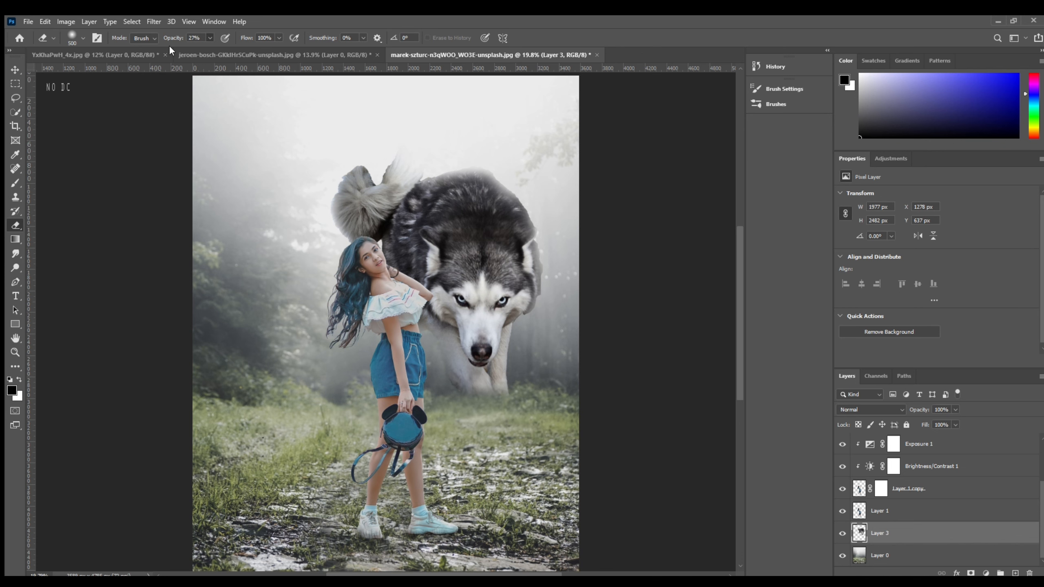
key("1")
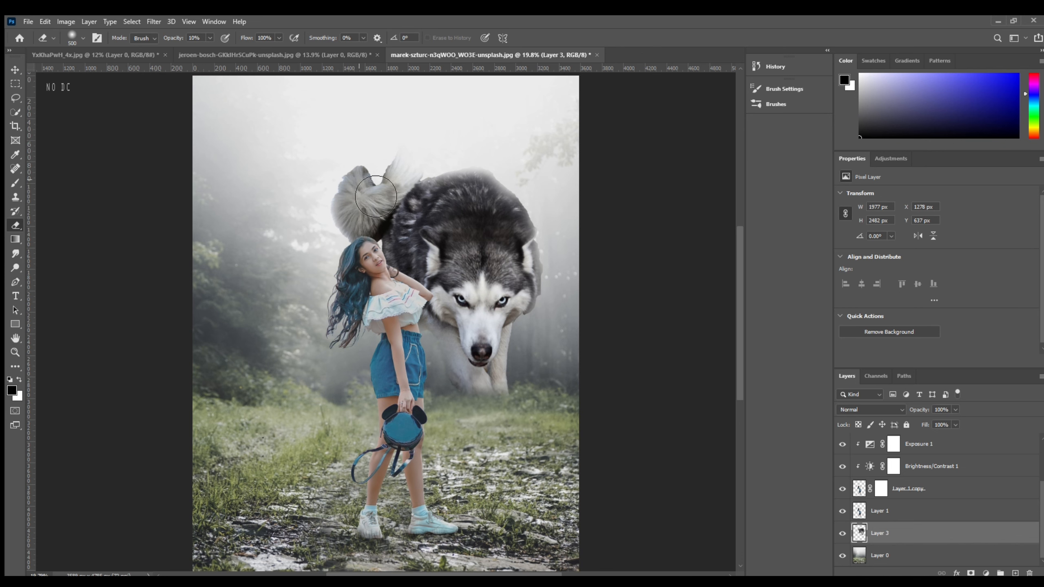
scroll(512, 245, "down", 1)
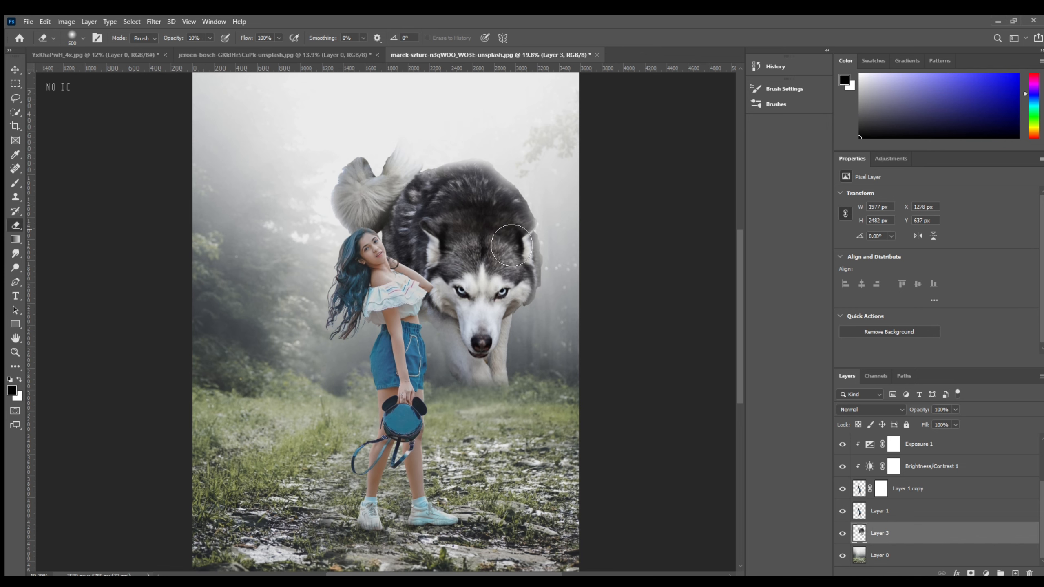
mouse_move(511, 245)
left_mouse_down()
mouse_move(465, 238)
mouse_move(458, 215)
mouse_move(400, 252)
mouse_move(487, 206)
mouse_move(521, 234)
mouse_move(462, 255)
mouse_move(462, 328)
mouse_move(504, 321)
mouse_move(541, 275)
mouse_move(485, 193)
mouse_move(411, 250)
mouse_move(466, 310)
left_mouse_up()
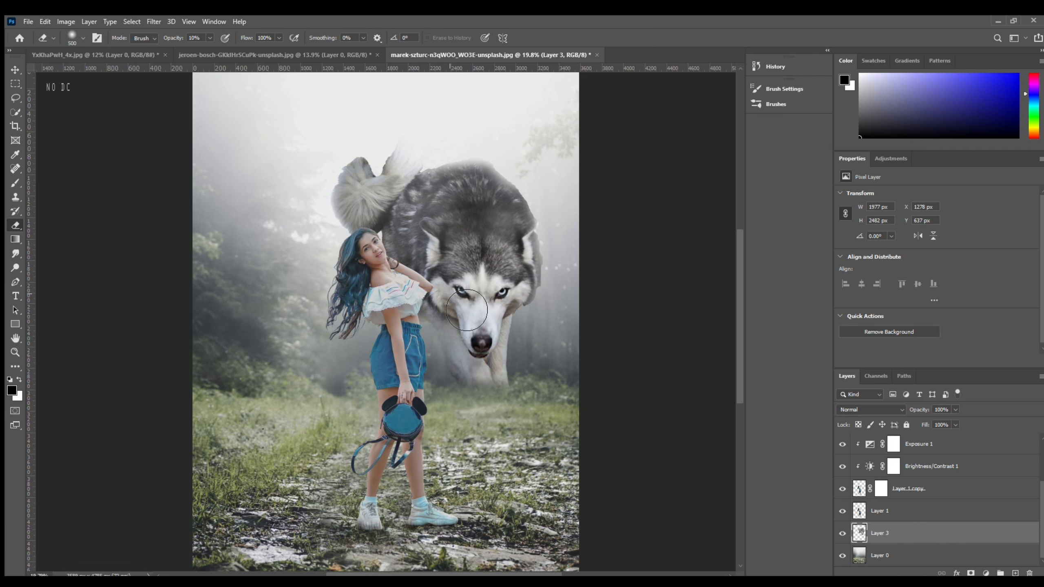
scroll(485, 316, "down", 1)
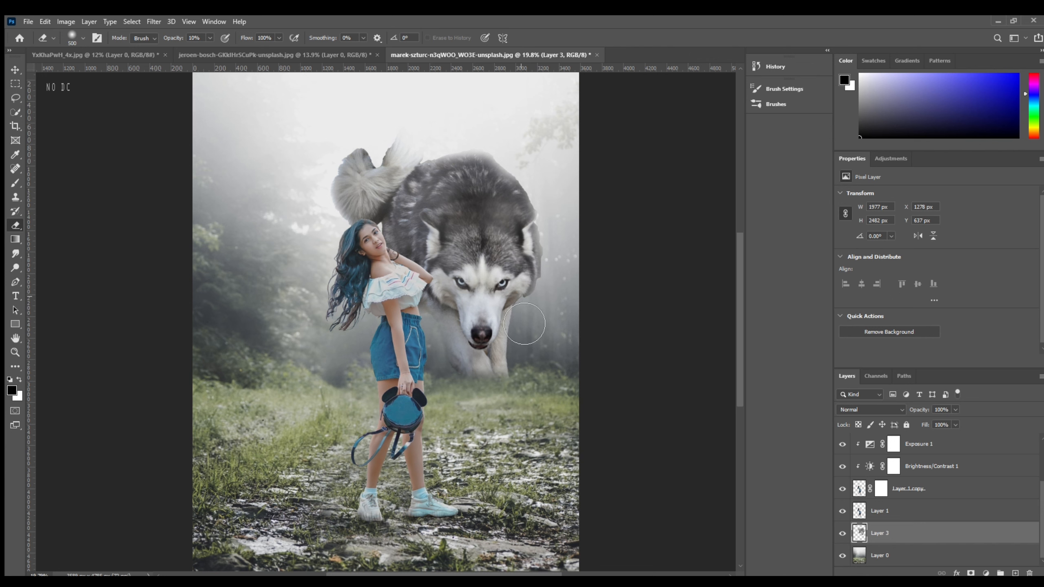
left_click(450, 240)
left_click_drag(485, 310, 505, 356)
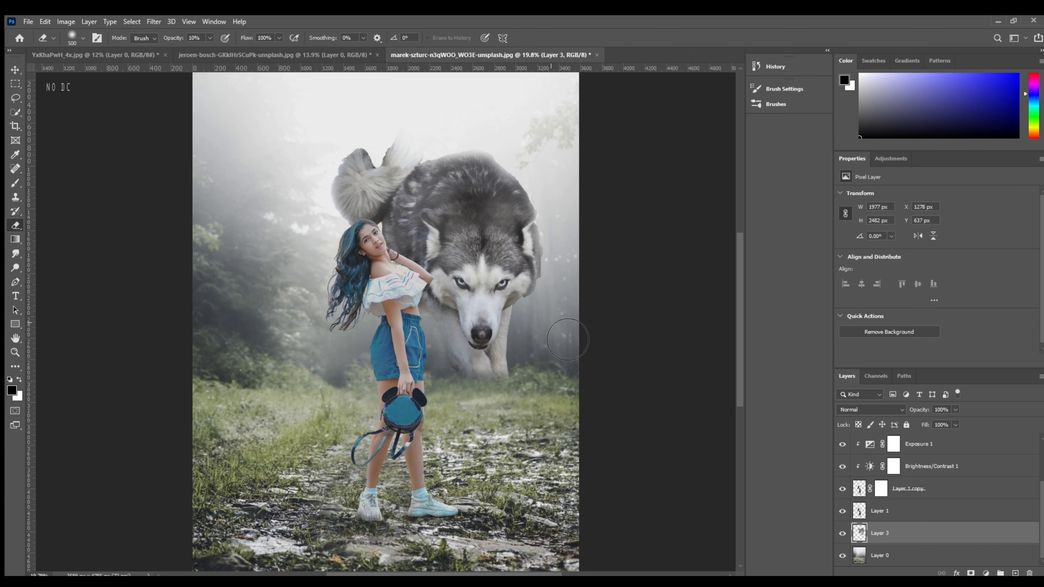
Fade the husky's tail with the 10% eraser and soften the whole dog with a blur filter.
scroll(530, 352, "down", 3)
scroll(513, 347, "up", 1)
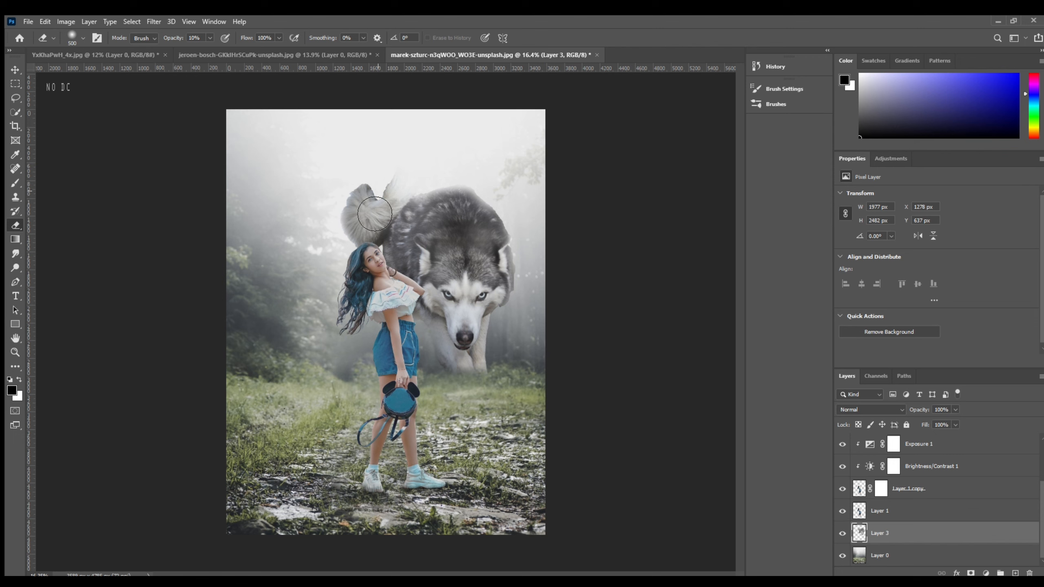
mouse_move(374, 213)
left_mouse_down()
mouse_move(386, 197)
mouse_move(384, 235)
left_mouse_up()
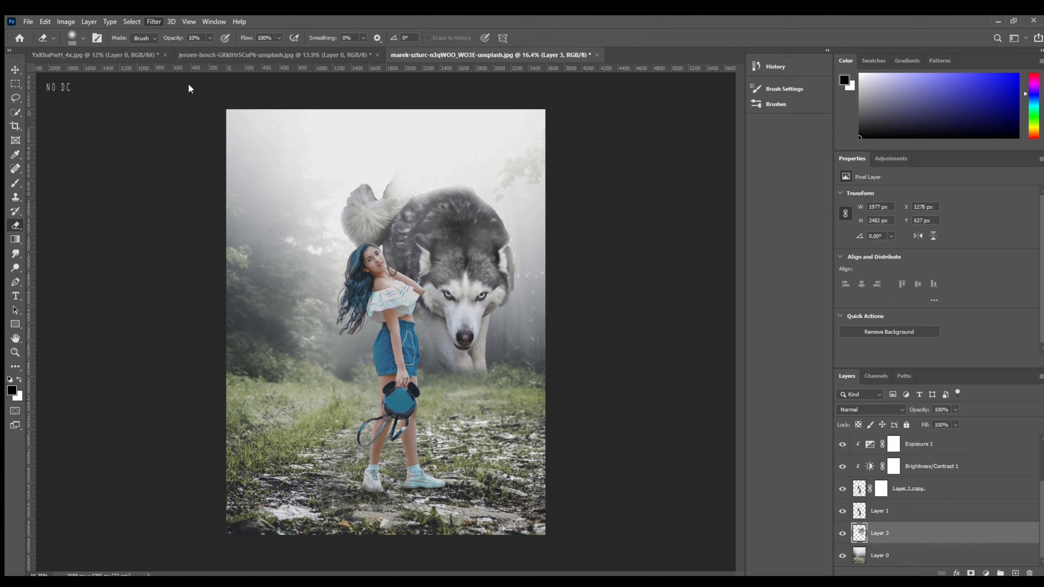
scroll(393, 167, "up", 6)
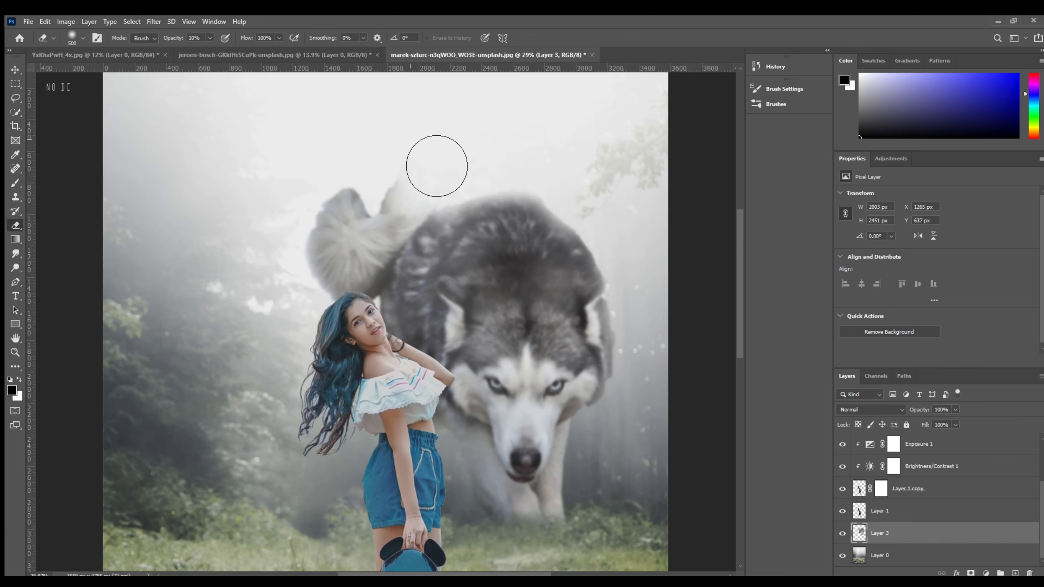
Shrink the eraser to size 175 and fade the fur tuft between the husky's tail and back at 10% opacity.
key("bracketleft")
key("bracketleft")
left_click_drag(394, 194, 372, 205)
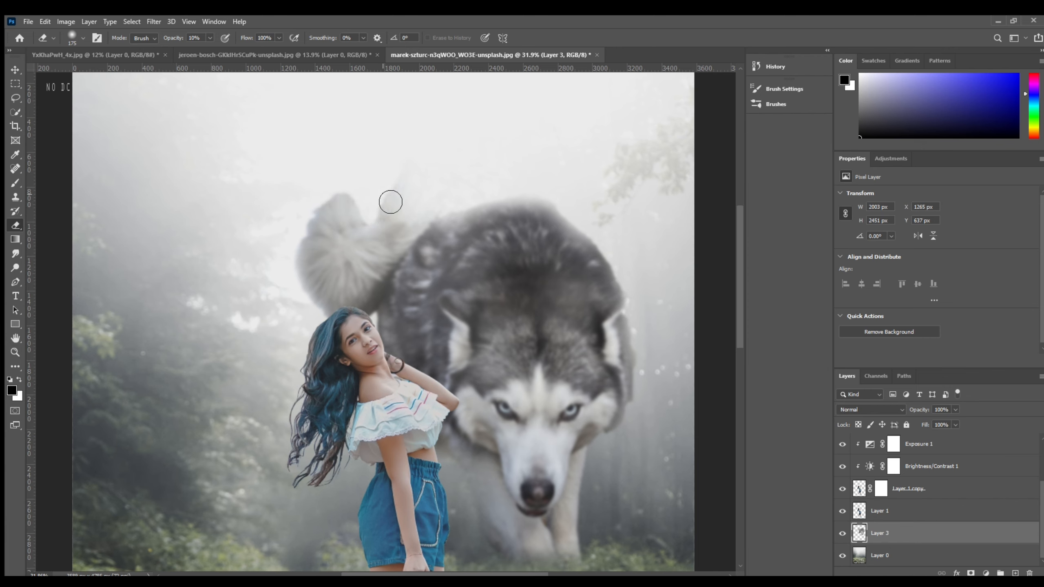
scroll(397, 201, "down", 6)
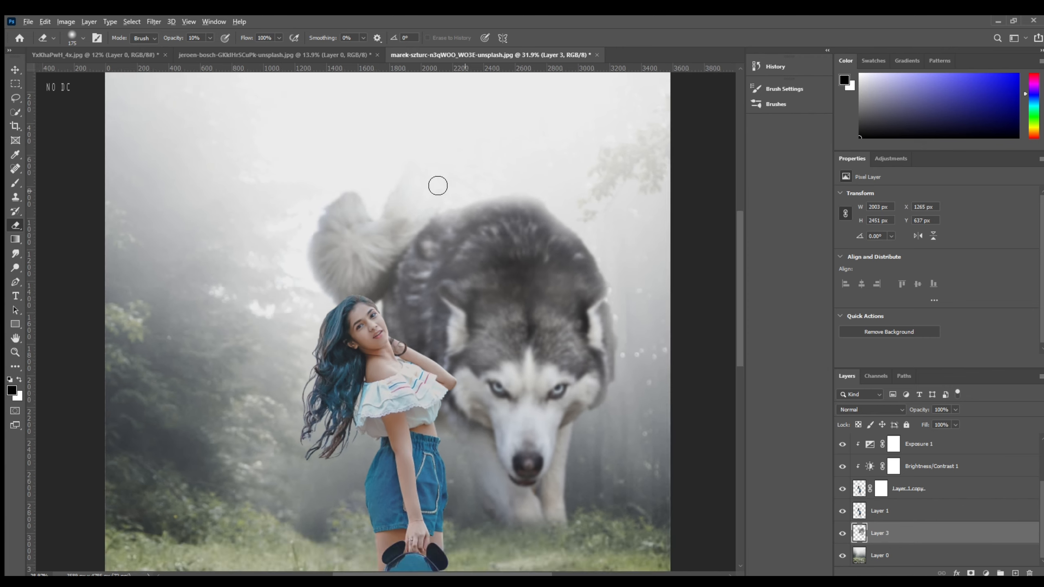
scroll(505, 282, "up", 5)
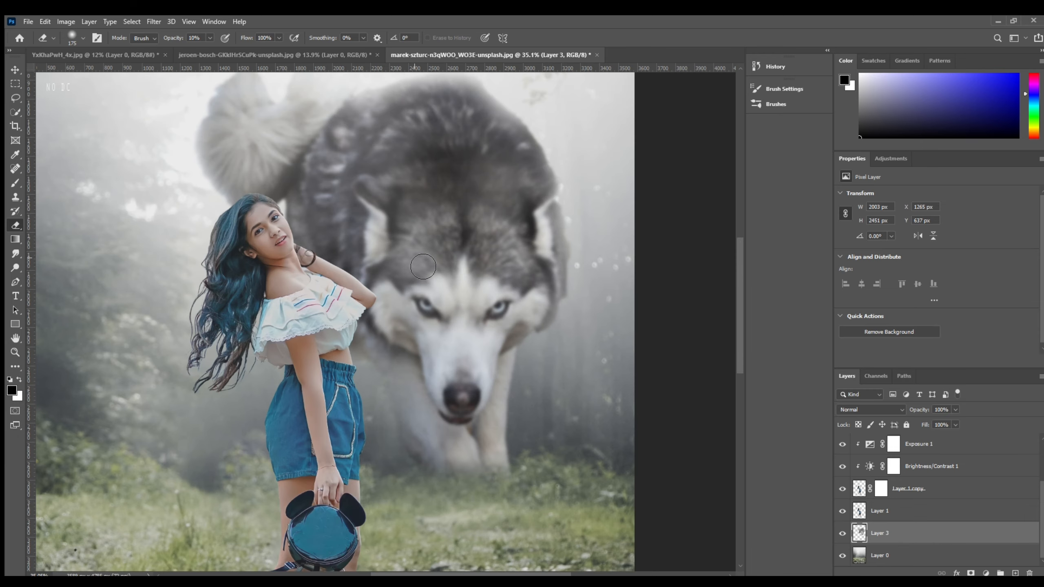
scroll(404, 270, "down", 4)
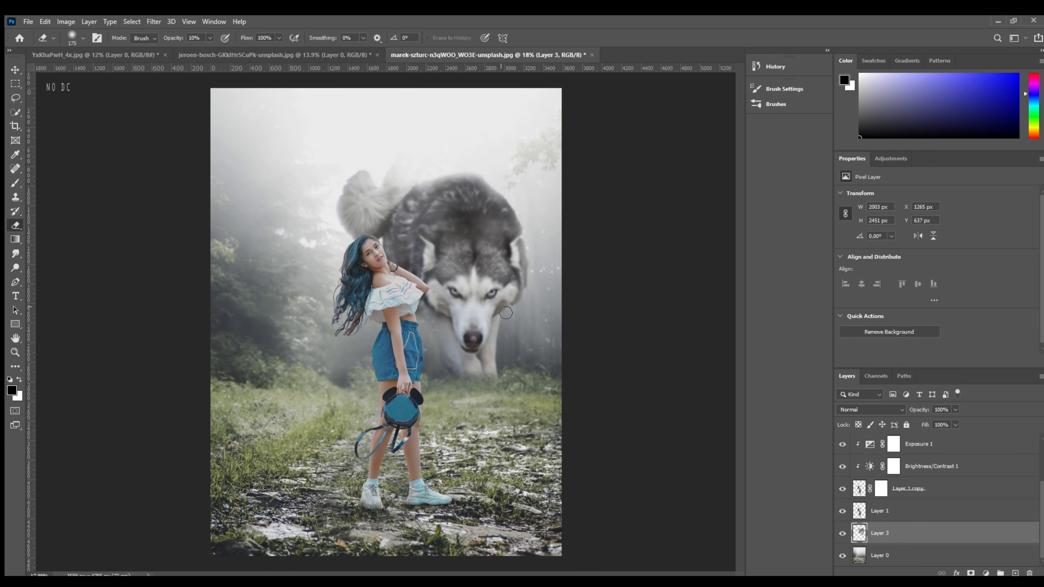
scroll(473, 267, "up", 1)
scroll(472, 267, "down", 2)
scroll(385, 265, "up", 4)
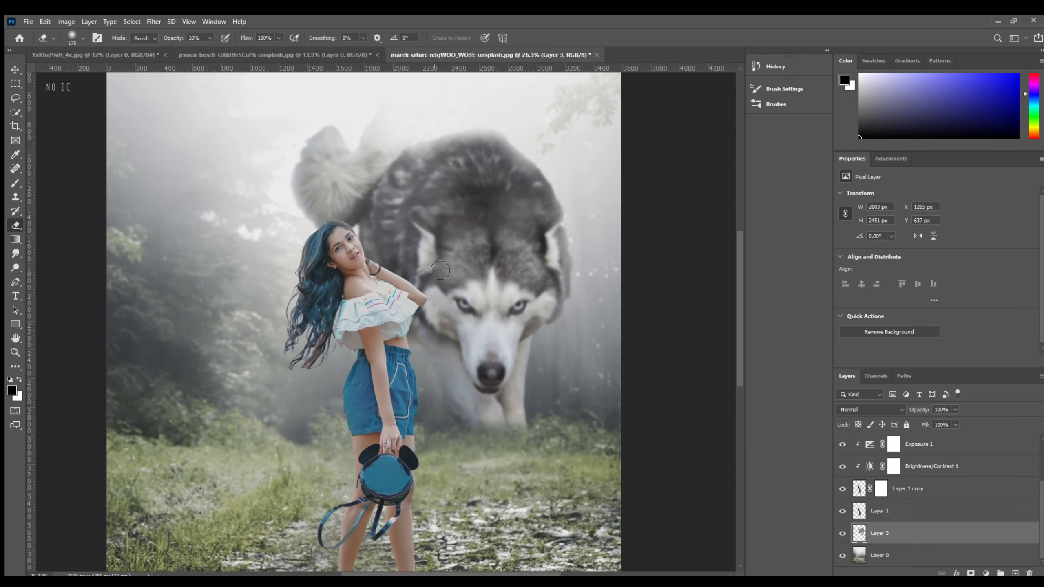
scroll(384, 266, "down", 3)
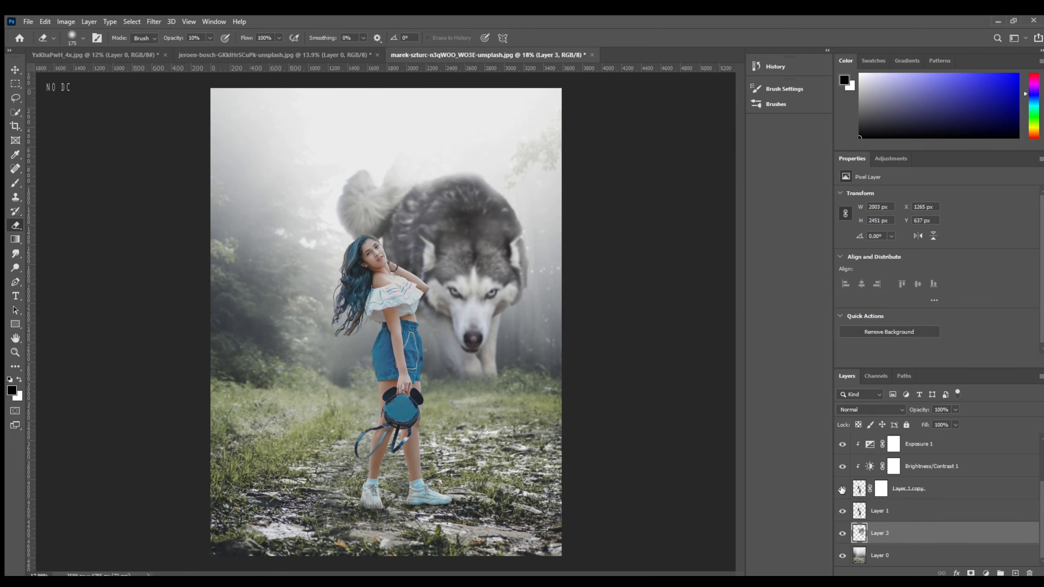
Enlarge the eraser to size 400, add an empty layer directly above the husky layer and activate the Brush tool.
left_click(908, 515)
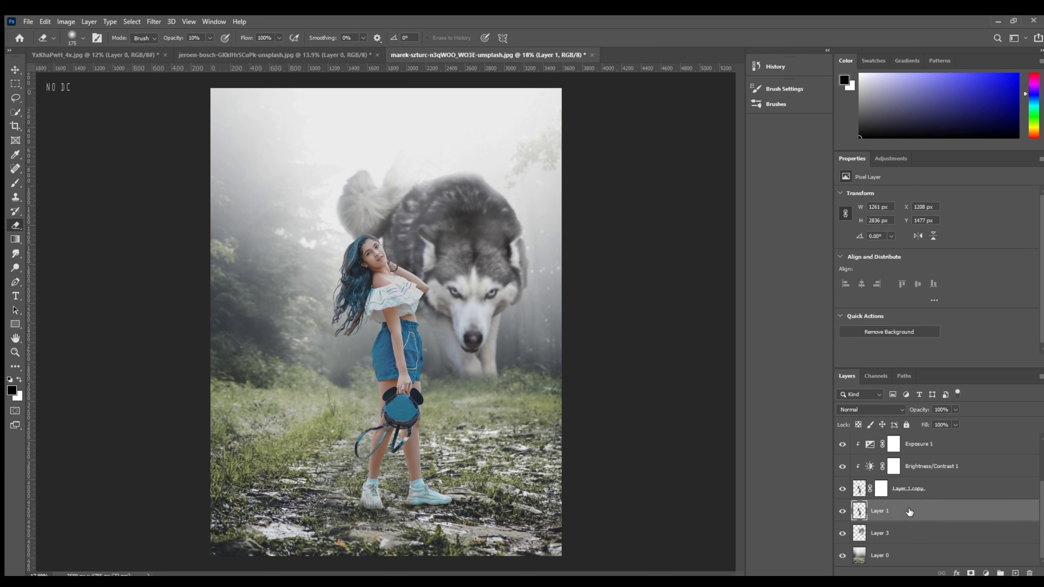
left_click(917, 539)
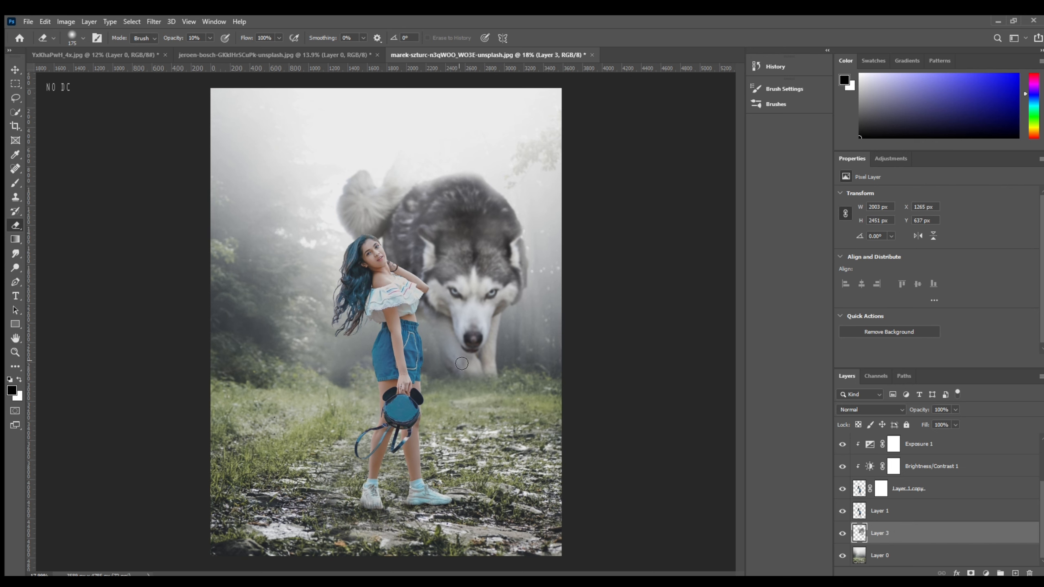
key("bracketright")
key("bracketright")
key("bracketright")
key("bracketright")
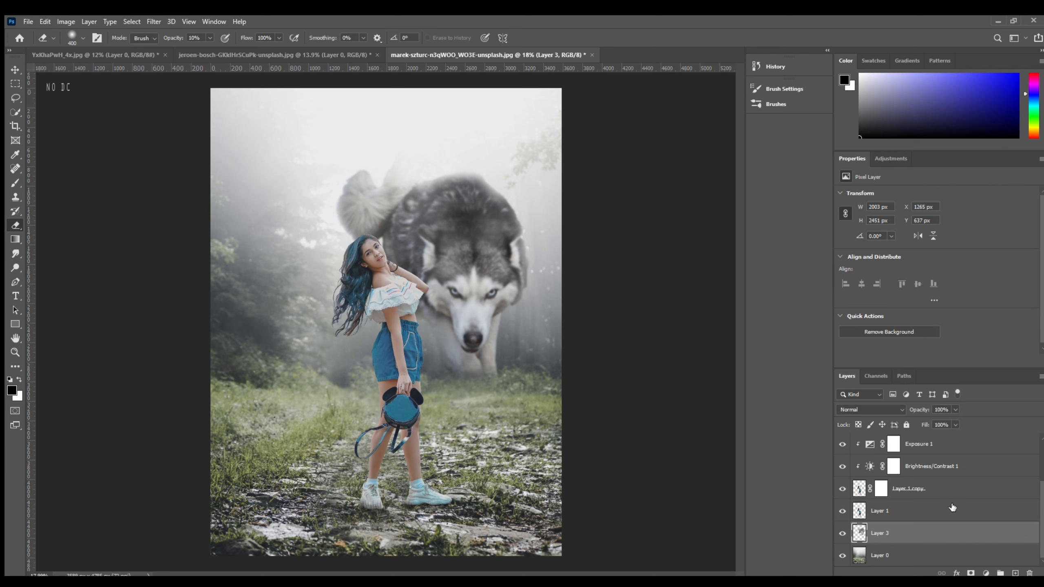
left_click(1014, 573)
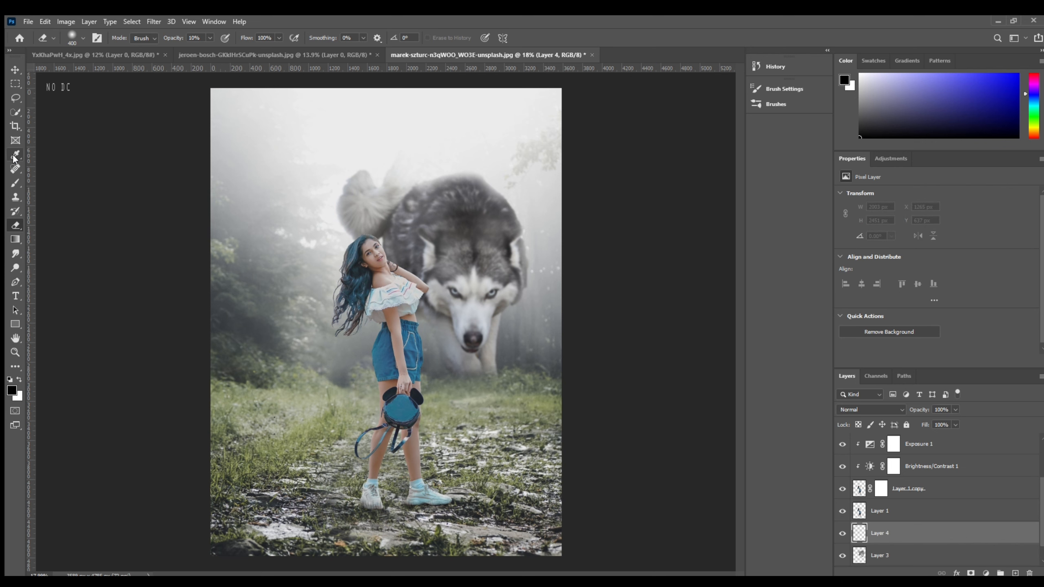
left_click(13, 183)
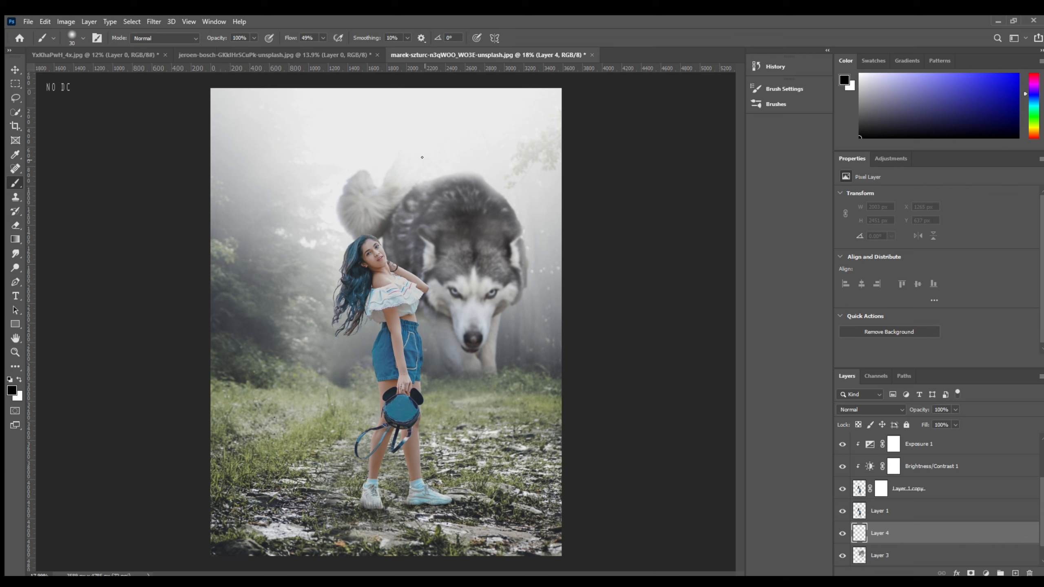
Sample the pale fog colour from the sky and brush it lightly over the husky and forest at size 800 and 15% opacity.
key("bracketright")
key("bracketright")
key("bracketright")
key("bracketright")
key("bracketright")
key("bracketright")
left_click(419, 138, "alt")
mouse_move(477, 243)
left_mouse_down()
mouse_move(374, 233)
mouse_move(441, 242)
mouse_move(534, 282)
mouse_move(467, 321)
mouse_move(514, 370)
mouse_move(457, 288)
mouse_move(364, 238)
mouse_move(367, 257)
mouse_move(377, 214)
mouse_move(444, 273)
mouse_move(473, 230)
mouse_move(518, 246)
left_mouse_up()
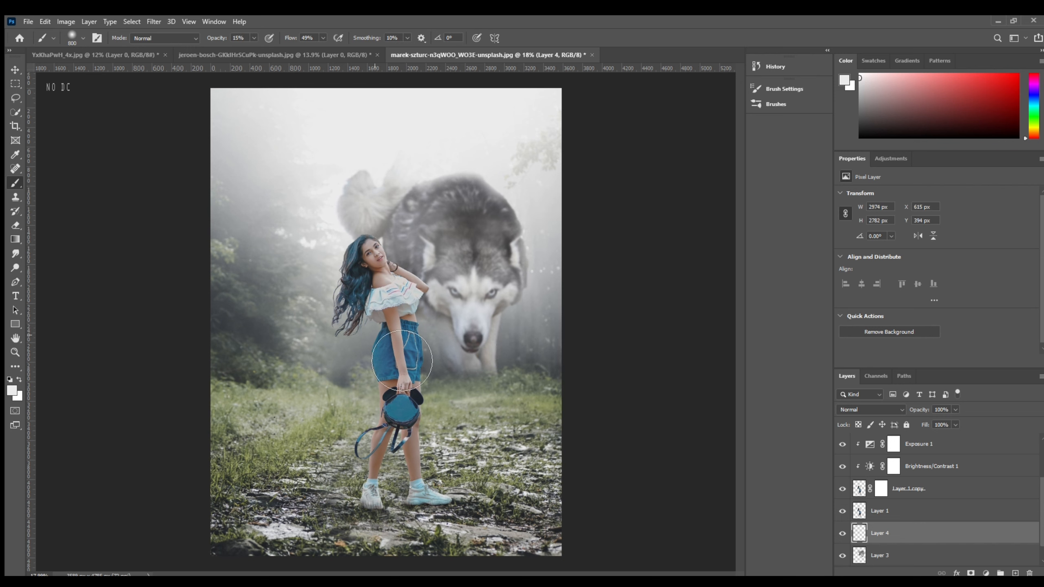
mouse_move(532, 329)
left_mouse_down()
mouse_move(596, 384)
mouse_move(578, 369)
mouse_move(493, 411)
mouse_move(311, 444)
mouse_move(233, 366)
mouse_move(339, 415)
mouse_move(531, 417)
mouse_move(280, 311)
mouse_move(500, 409)
mouse_move(592, 427)
left_mouse_up()
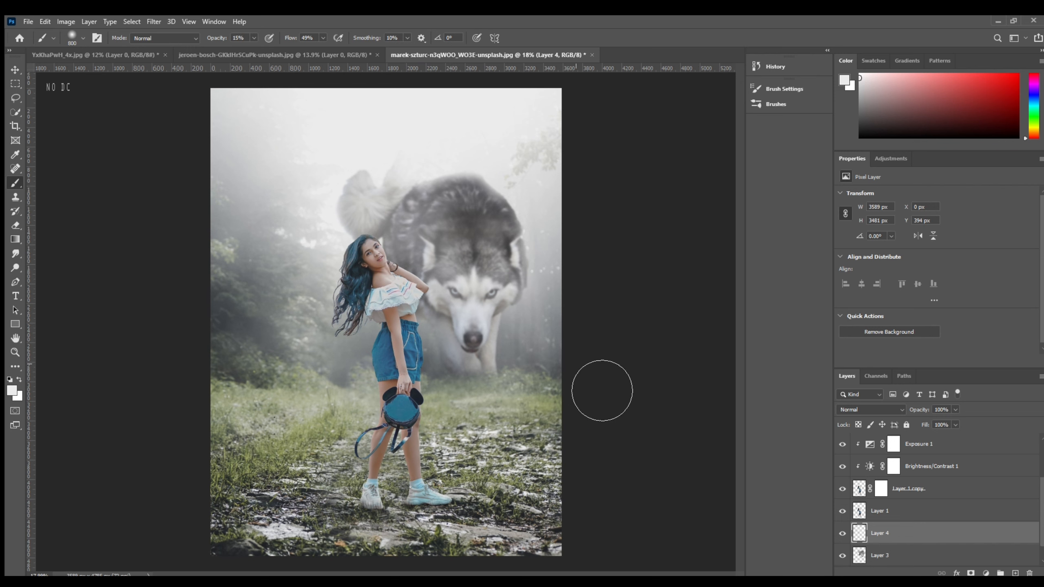
key("bracketleft")
key("bracketleft")
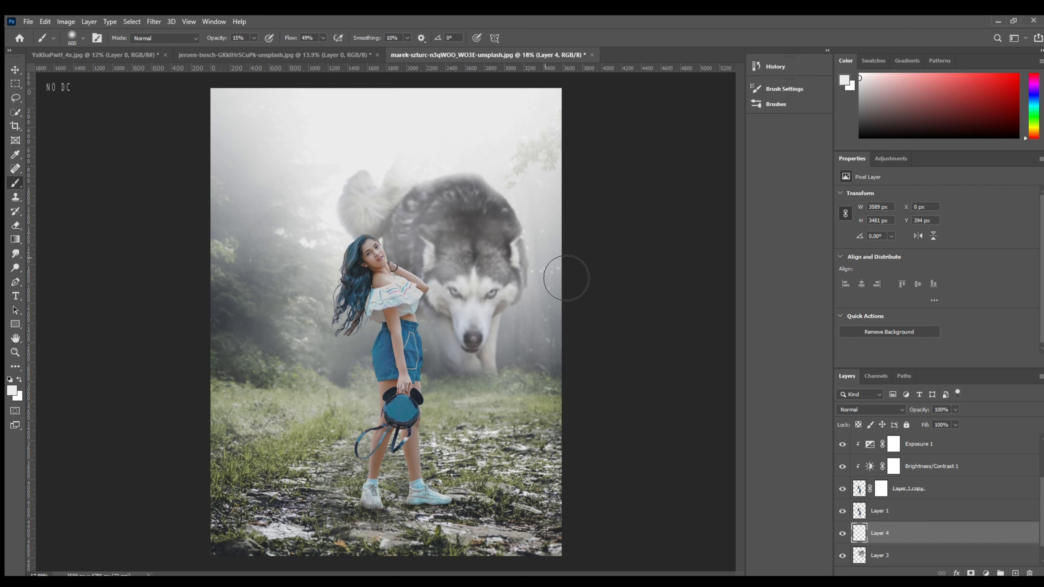
Return to the husky layer and fade the dog's outer side and head with a size 400 eraser at 10% opacity.
scroll(582, 226, "up", 5)
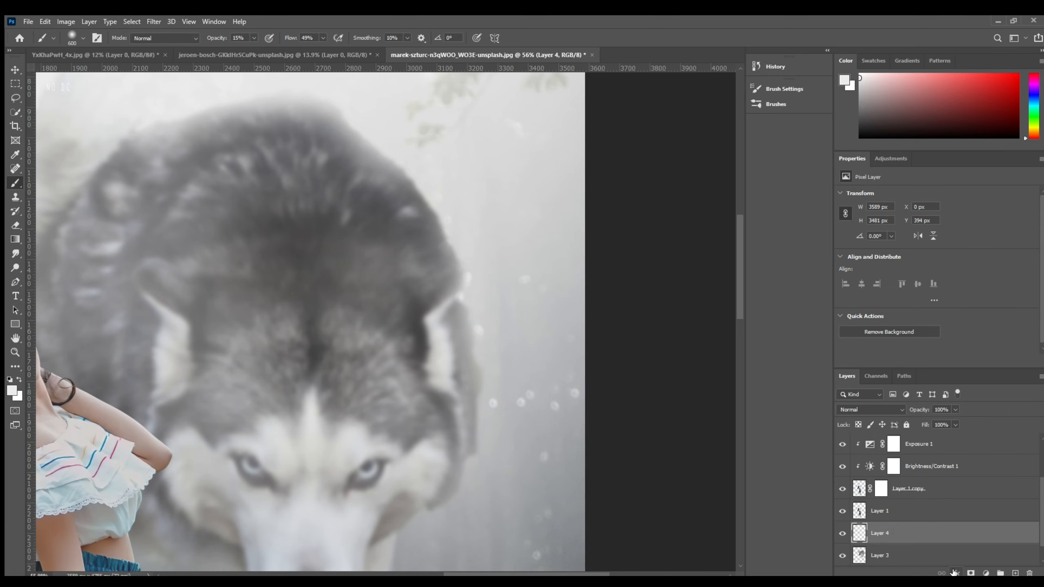
key("alt+bracketleft")
left_click(15, 226)
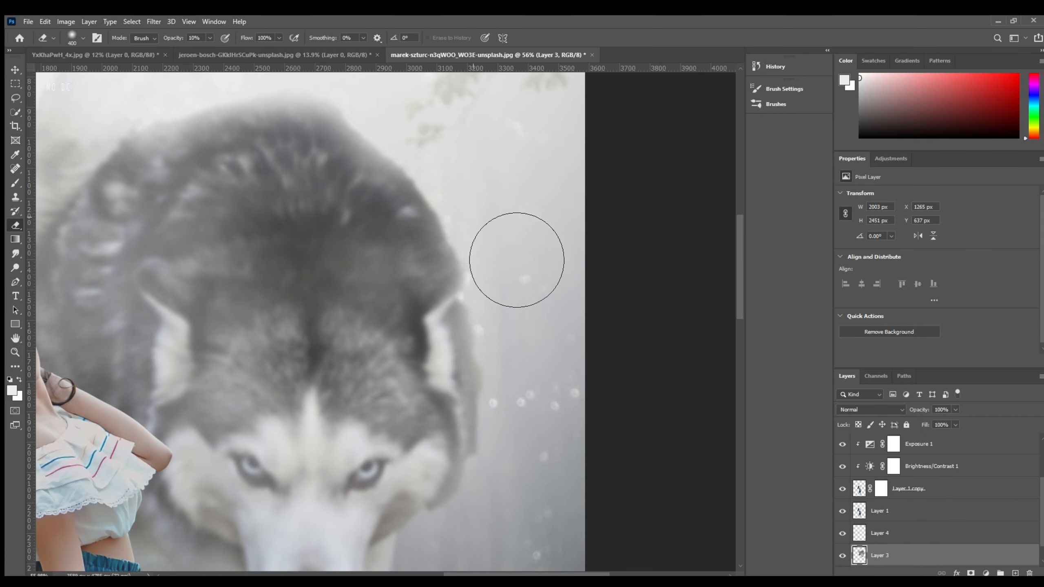
scroll(522, 350, "down", 3)
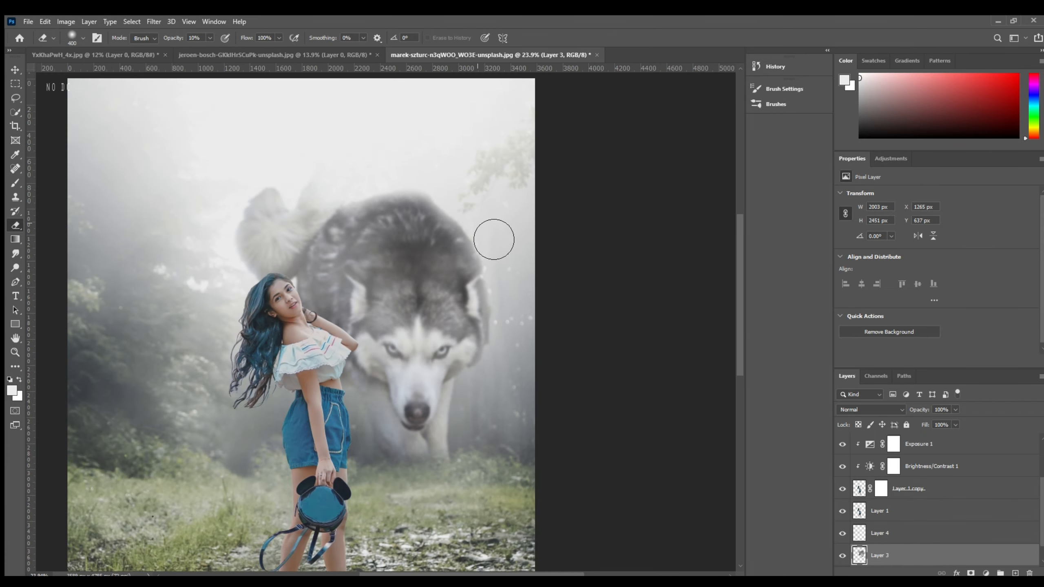
mouse_move(500, 275)
left_mouse_down()
mouse_move(478, 303)
mouse_move(411, 342)
left_mouse_up()
scroll(434, 332, "down", 3)
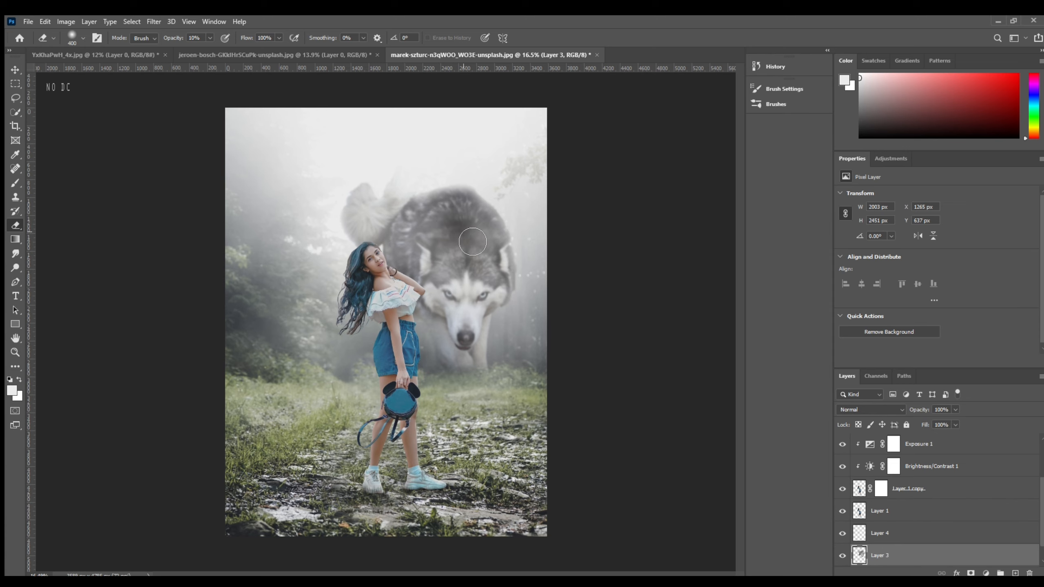
Fade the husky's tail further into the fog and erase the stray fur above it, raising the eraser's opacity to 100%.
scroll(405, 217, "up", 3)
mouse_move(393, 226)
left_mouse_down()
mouse_move(357, 215)
mouse_move(363, 250)
mouse_move(409, 229)
mouse_move(428, 191)
mouse_move(408, 137)
mouse_move(423, 157)
mouse_move(395, 169)
mouse_move(445, 164)
mouse_move(354, 152)
mouse_move(407, 145)
left_mouse_up()
key("0")
scroll(428, 158, "down", 3)
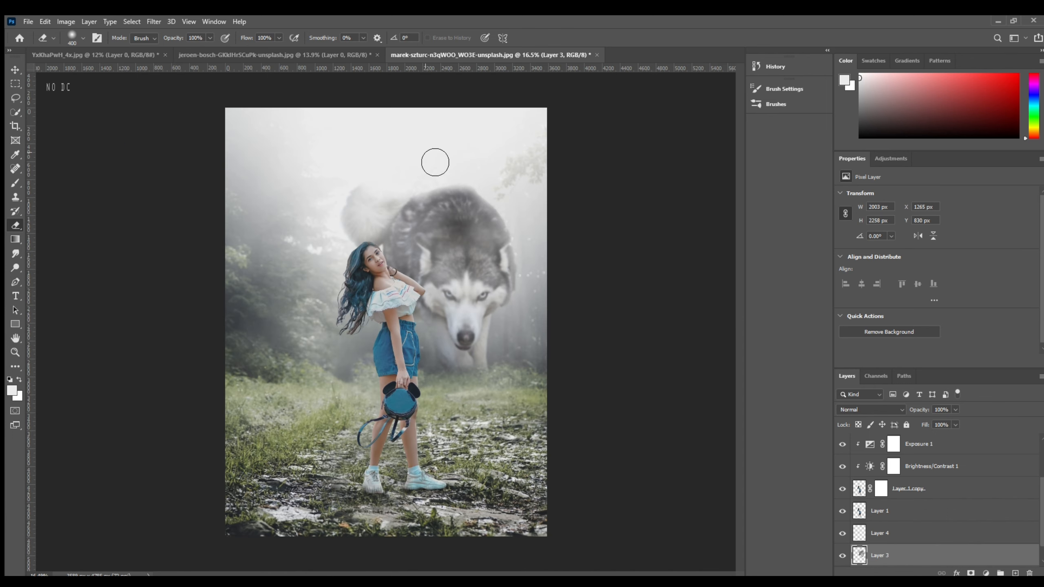
scroll(557, 221, "up", 3)
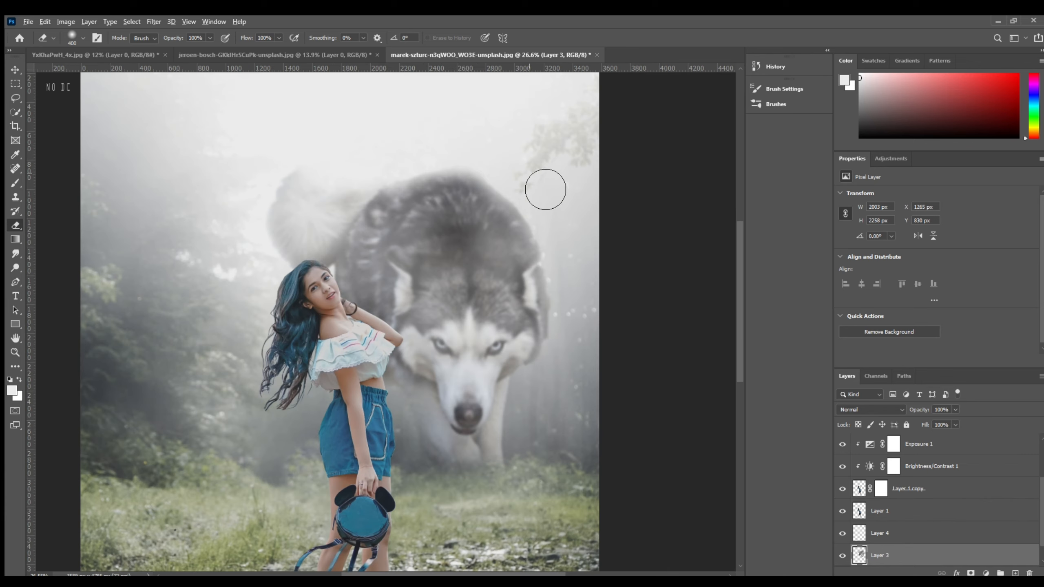
scroll(545, 189, "down", 3)
scroll(430, 284, "up", 4)
scroll(429, 285, "down", 2)
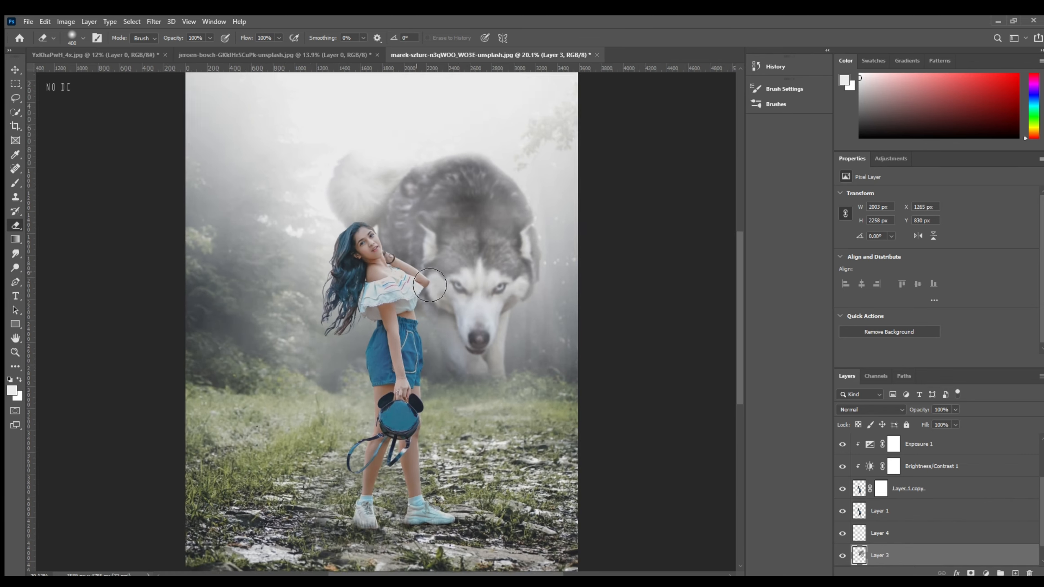
scroll(429, 285, "down", 1)
Toggle the topmost layer's visibility to check it, and stamp all visible layers into a new merged layer above it.
left_click(925, 488)
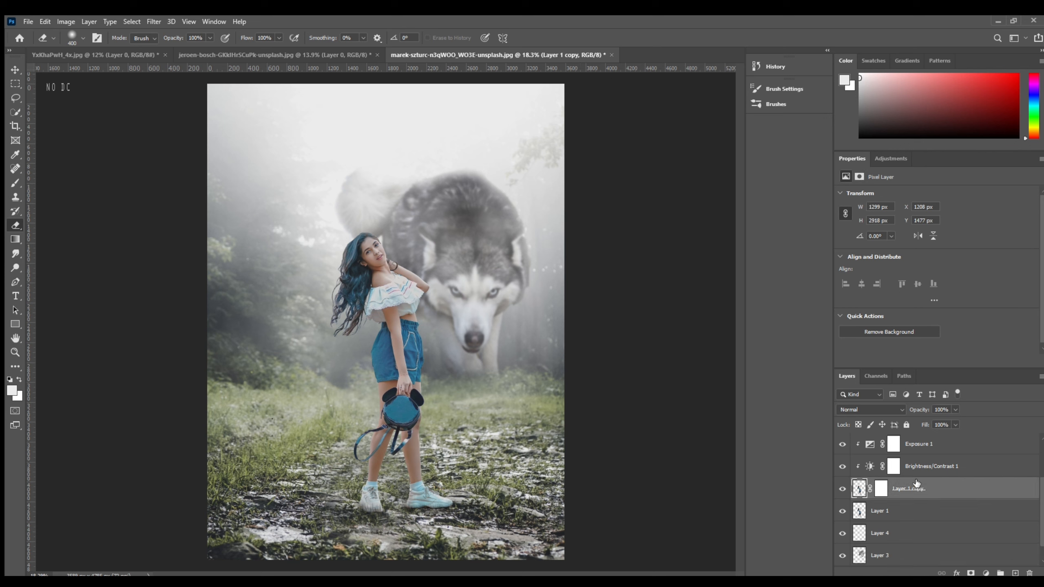
scroll(914, 481, "up", 2)
left_click(909, 445)
left_click(908, 467)
left_click(907, 512)
left_click(909, 534)
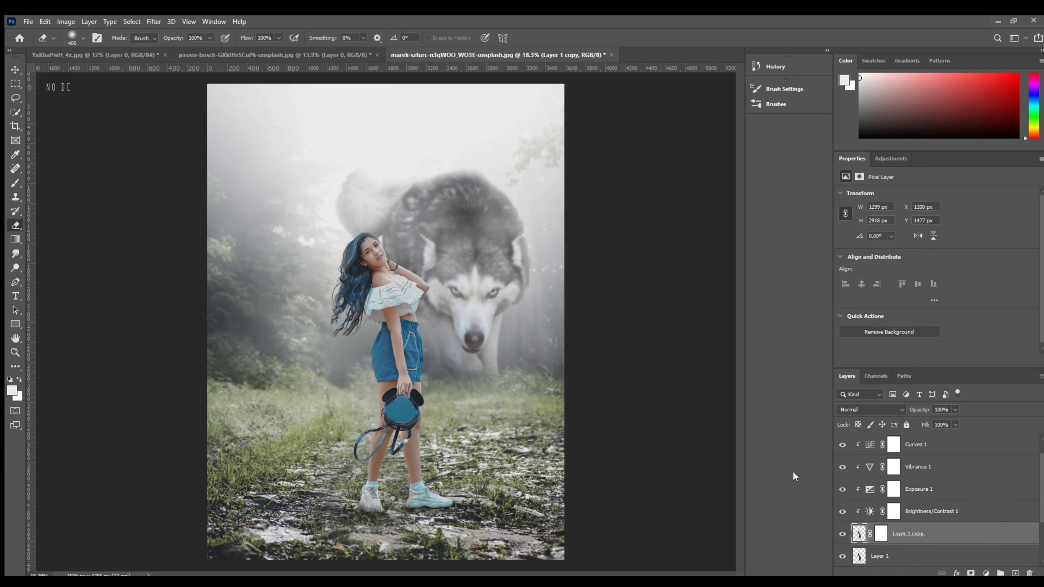
left_click(911, 444)
scroll(911, 446, "up", 1)
left_click(912, 446)
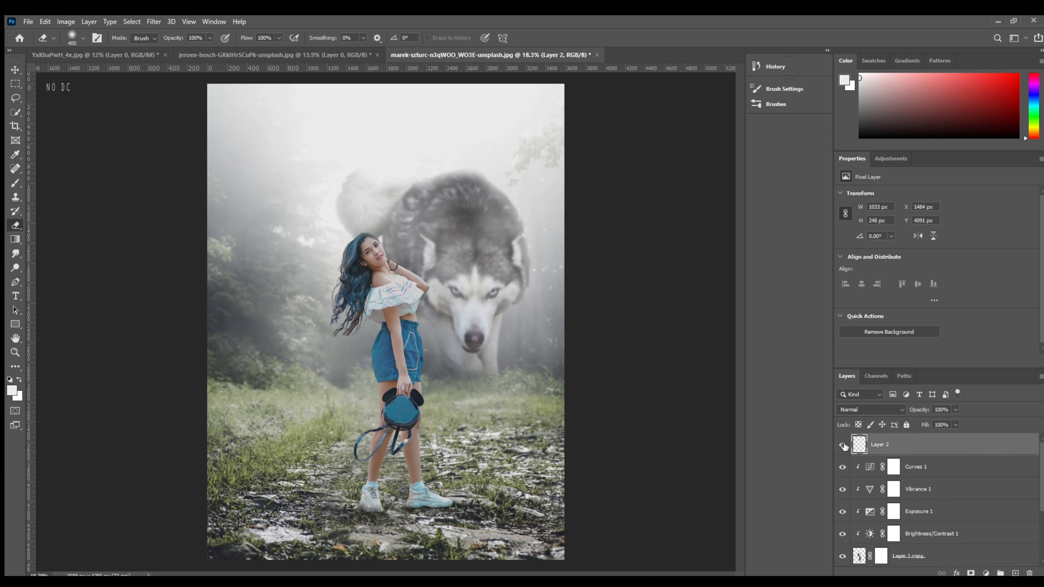
left_click(843, 444)
left_click(843, 445)
key("ctrl+shift+alt+e")
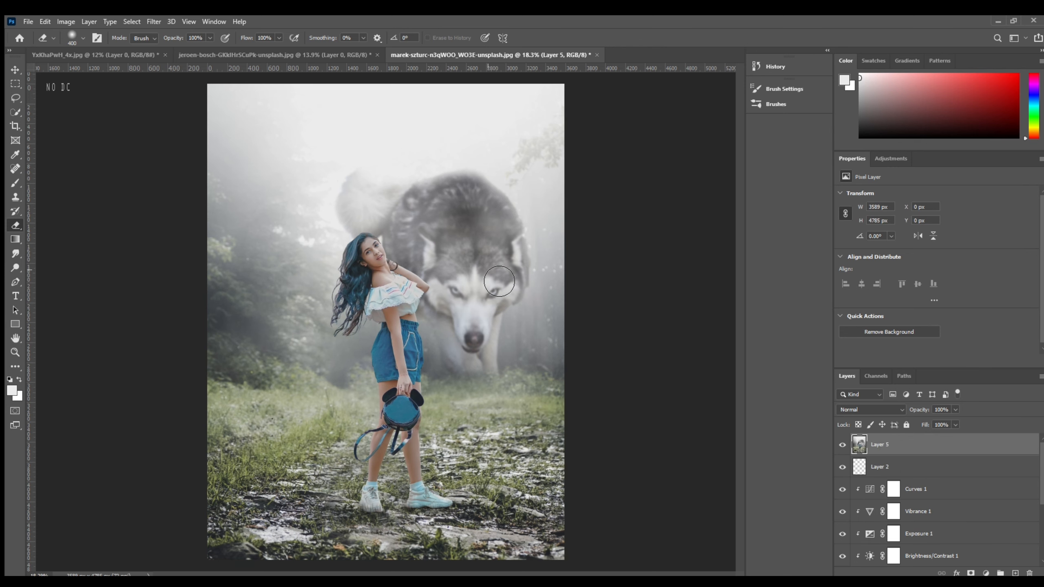
Add a Color Lookup adjustment layer above the merged layer and load the Moonlight.3DL look.
scroll(303, 352, "up", 1)
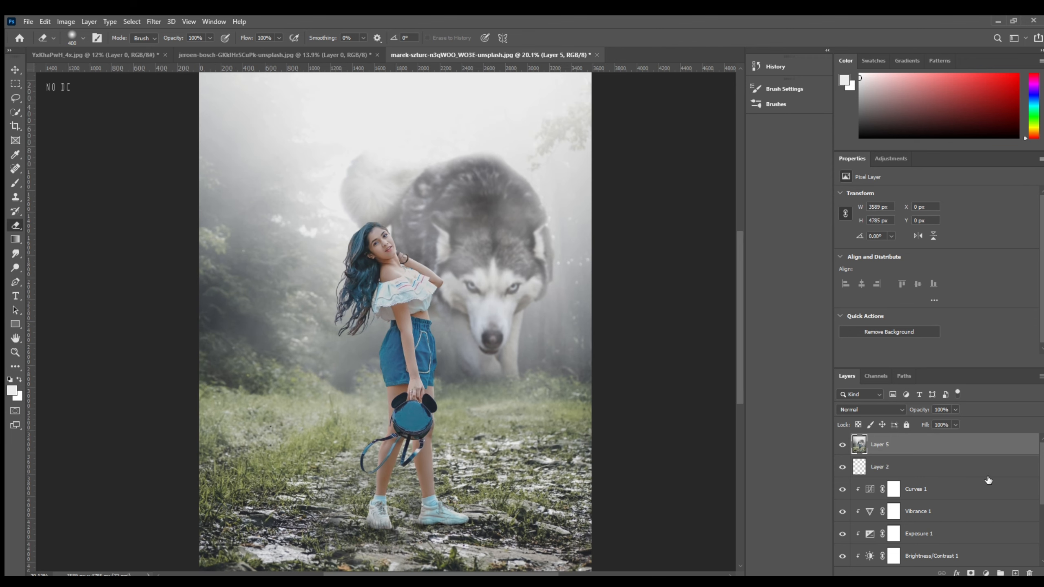
left_click(993, 508)
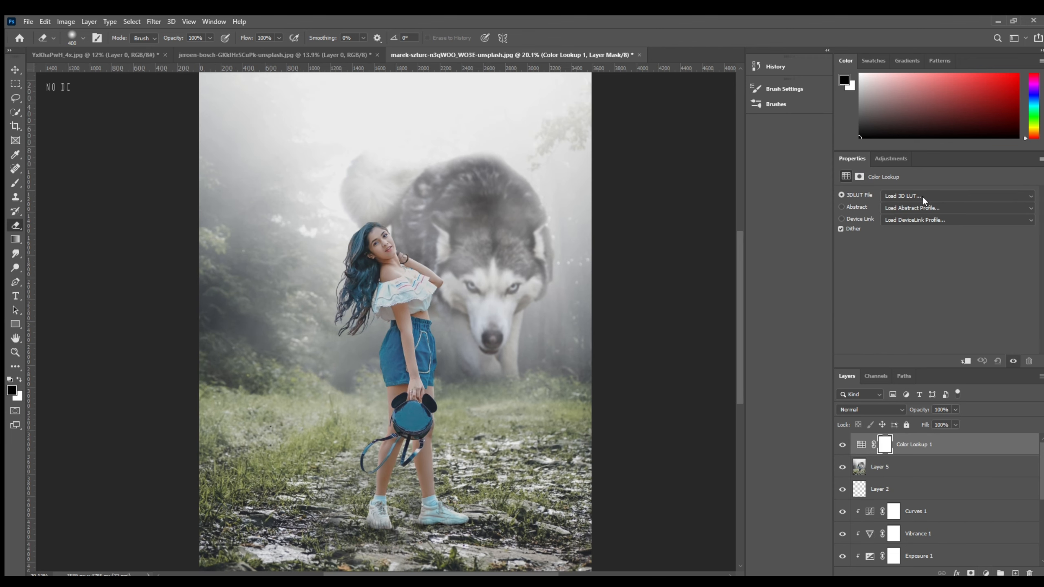
left_click(922, 196)
left_click(923, 474)
left_click(926, 469)
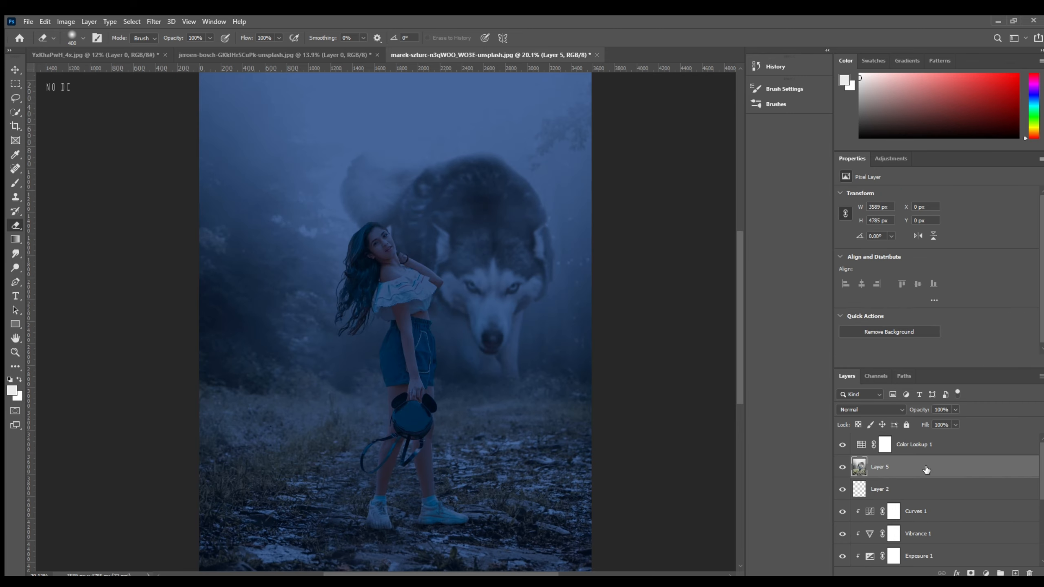
left_click_drag(524, 339, 502, 340)
key("ctrl+0")
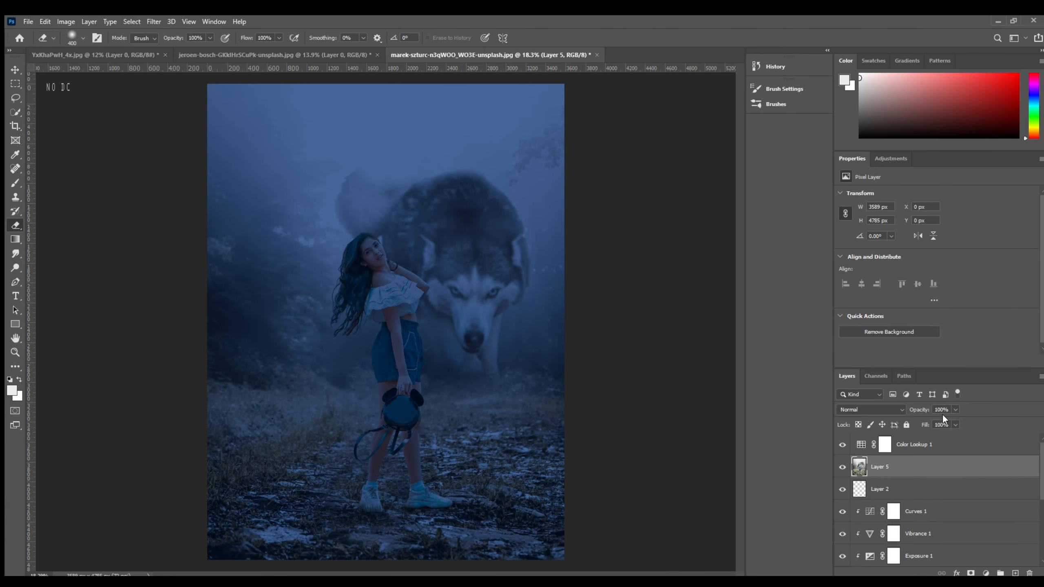
Try the LateSunset.3DL look on the Color Lookup layer and set its 3D LUT to Soft_Warming.look at 100% opacity.
left_click(885, 444)
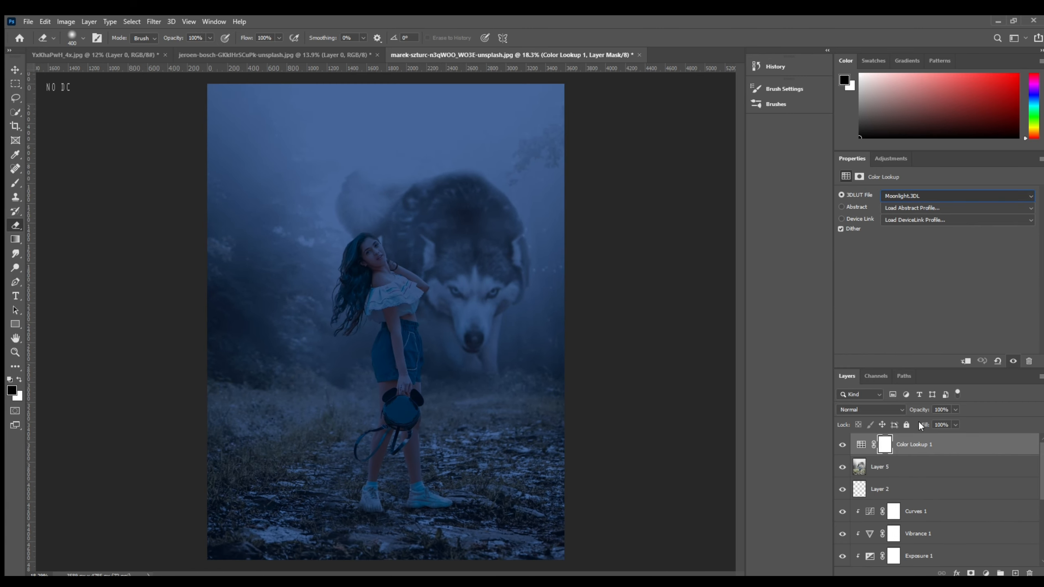
key("Up")
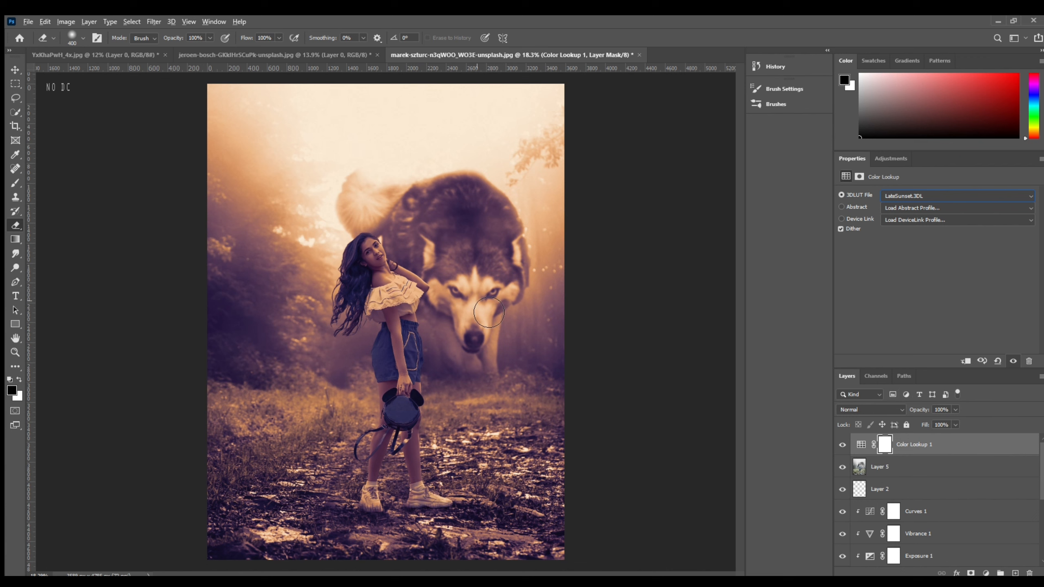
left_click(928, 476)
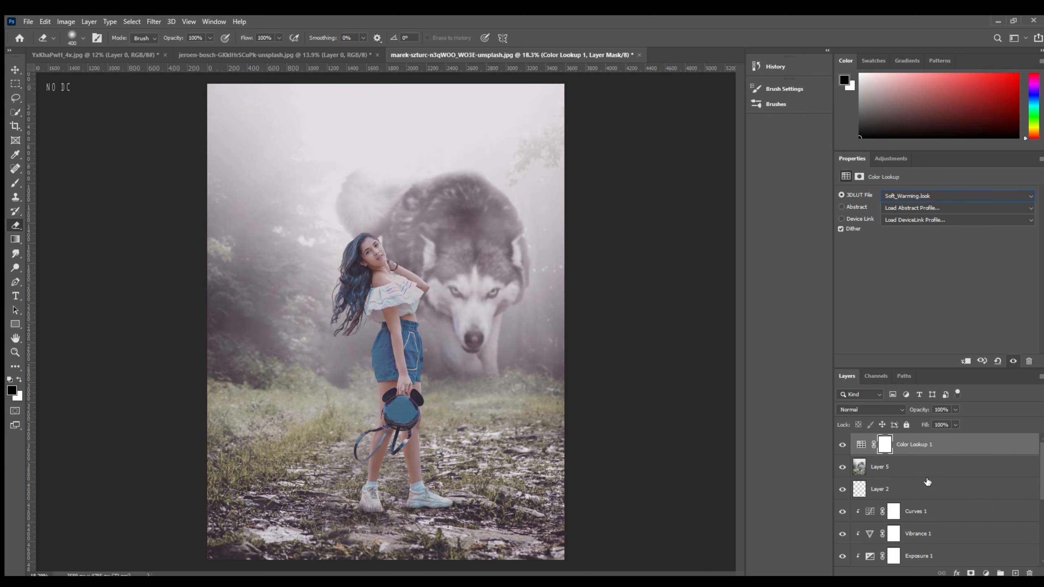
left_click_drag(931, 414, 973, 417)
left_click_drag(910, 415, 968, 420)
scroll(508, 389, "up", 1)
scroll(508, 388, "down", 1)
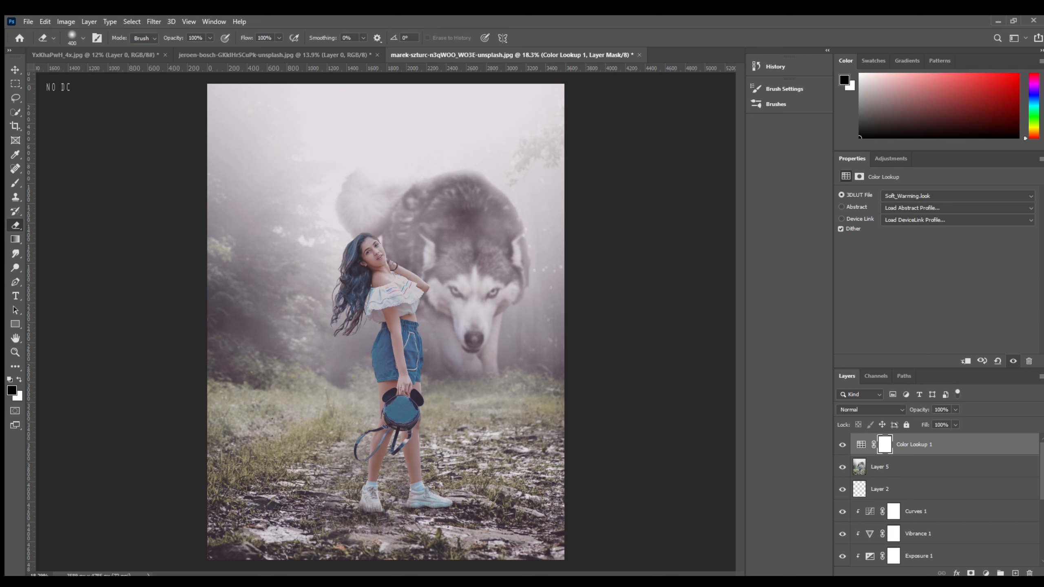
Toggle the original woman layer's visibility to compare, and remove the adjustment layers clipped to her masked copy.
left_click(880, 471)
scroll(888, 497, "down", 4)
left_click(899, 520)
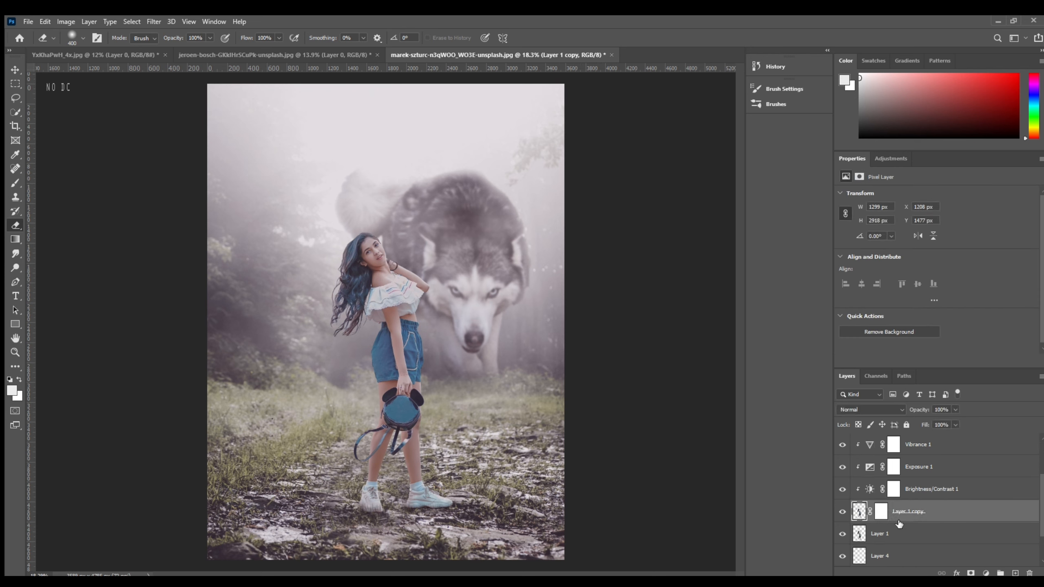
left_click(842, 534)
left_click(842, 534)
scroll(924, 492, "down", 2)
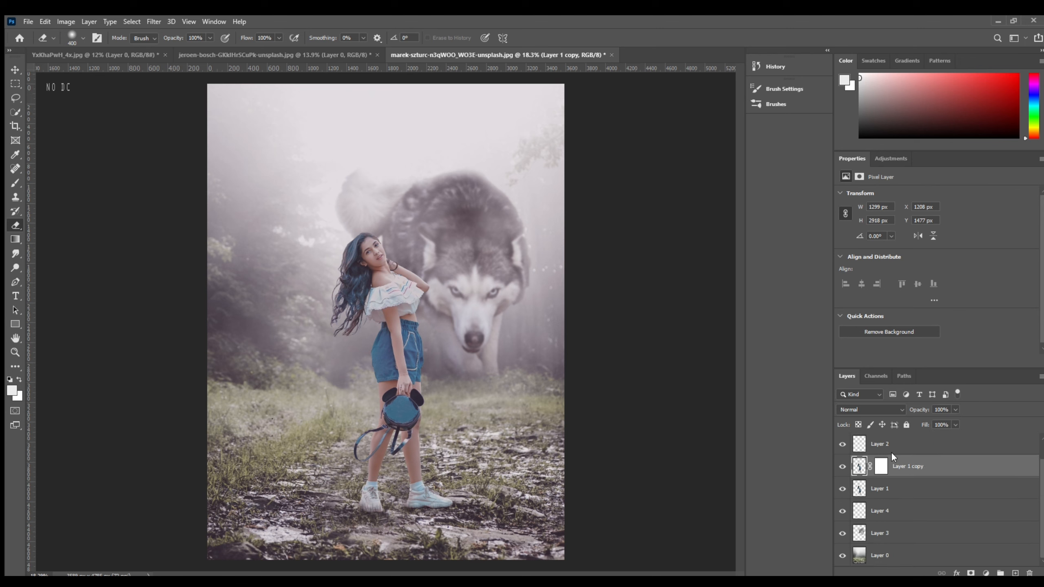
Delete the masked copy of the woman's layer and set the Field Blur pin on her blouse to 0 px on the original layer.
key("Delete")
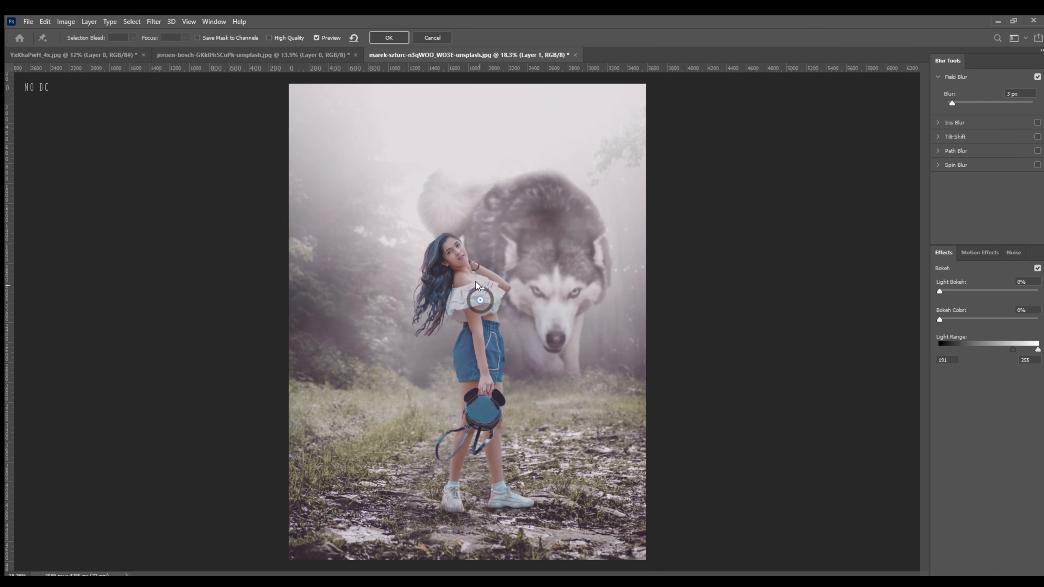
left_click_drag(476, 290, 469, 289)
scroll(470, 292, "up", 5)
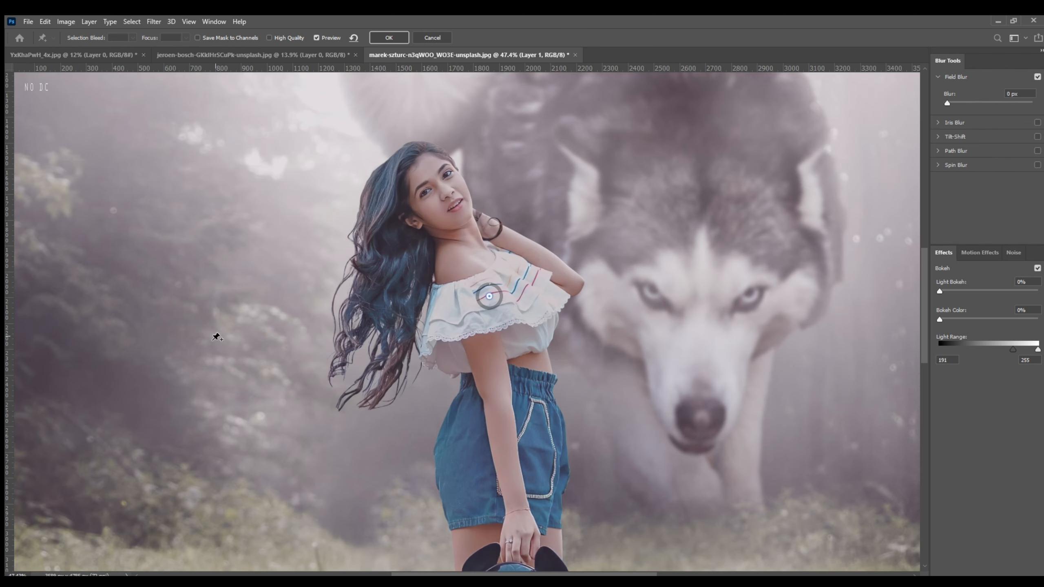
Add Field Blur pins in the fog beside the woman's hair and move one of them onto the dog's face.
left_click(217, 324)
left_click(236, 303)
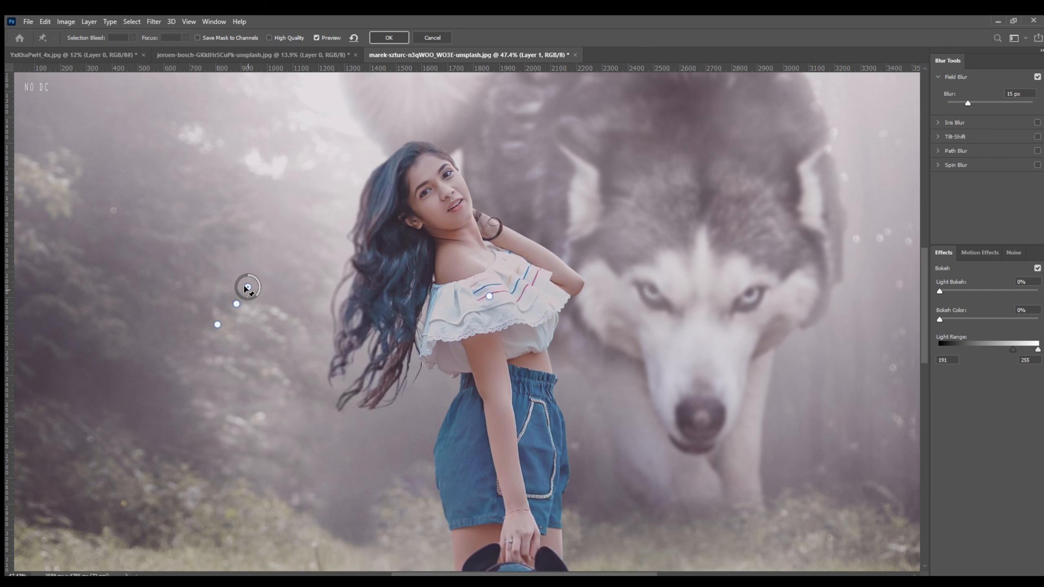
left_click(232, 277)
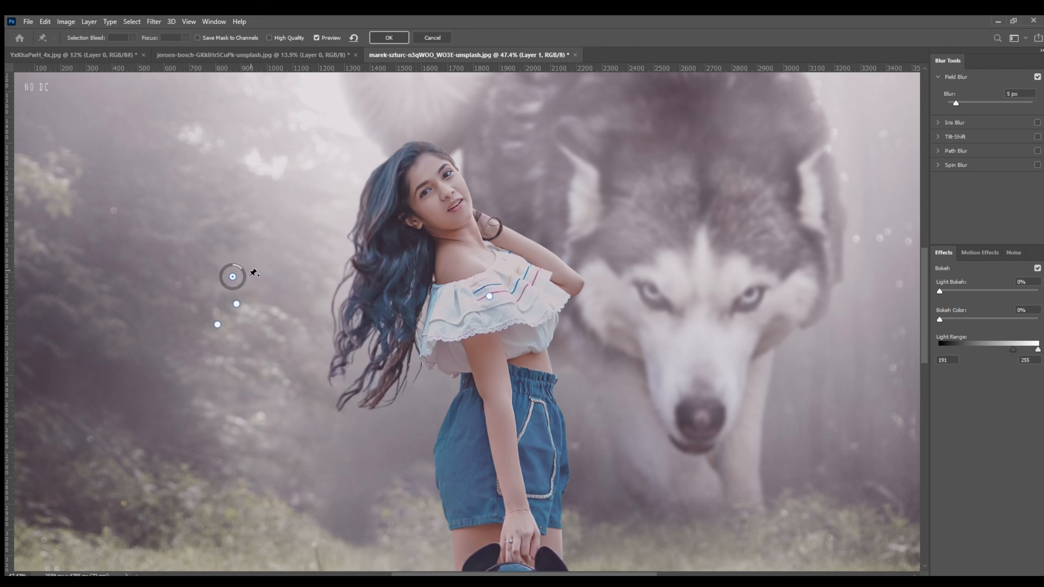
left_click_drag(232, 277, 717, 330)
Add a Field Blur pin near the dog's muzzle and move it down to the dog's feet with 15 px blur.
left_click(603, 416)
scroll(660, 396, "down", 4)
scroll(659, 396, "down", 2)
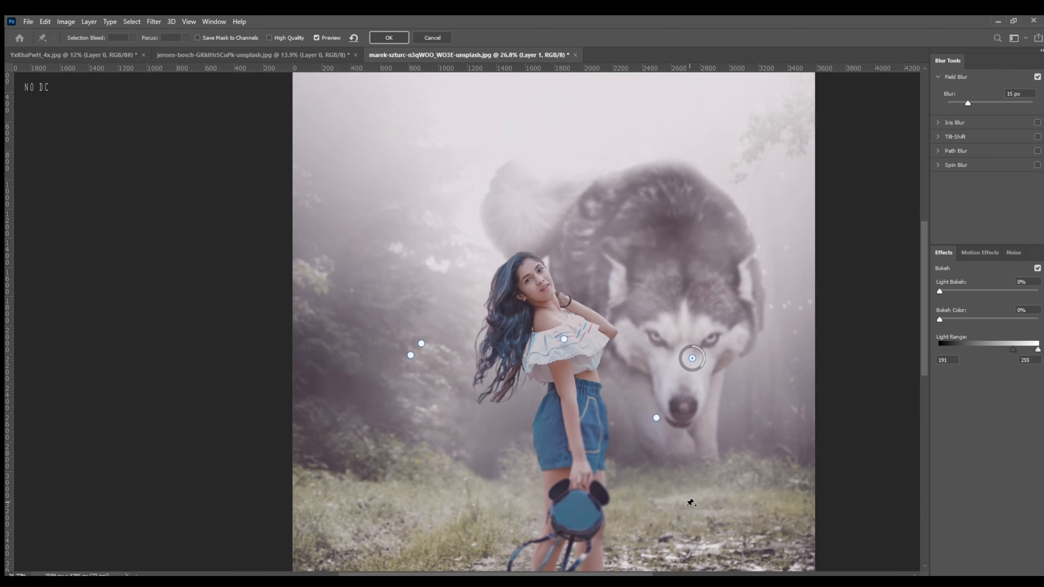
left_click(668, 449)
left_click_drag(668, 450, 712, 469)
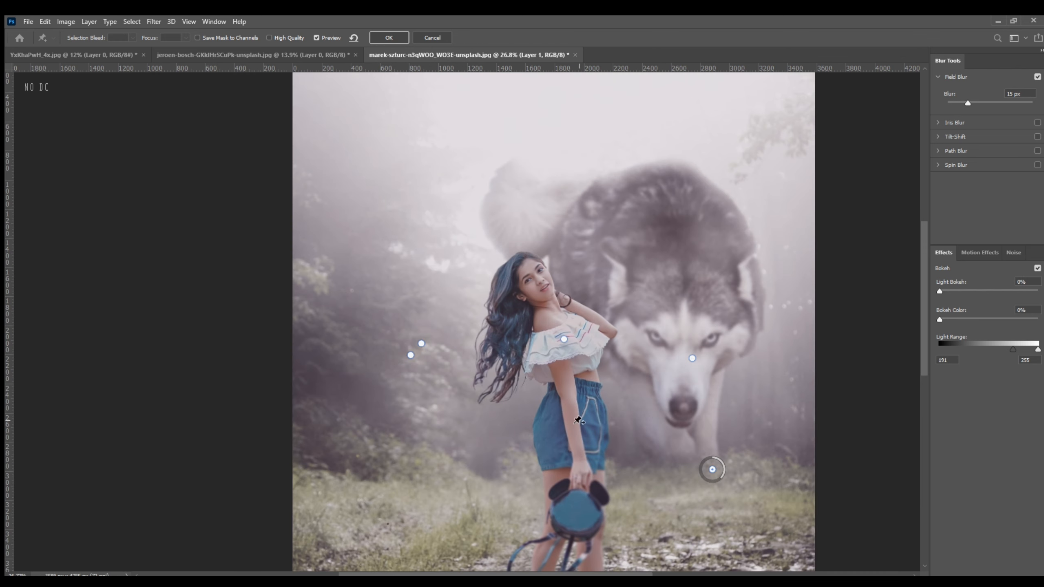
Delete the extra blur pin in the trees and move the neighbouring one up into the pale fog with 2 px blur.
left_click(421, 343)
left_click(421, 315)
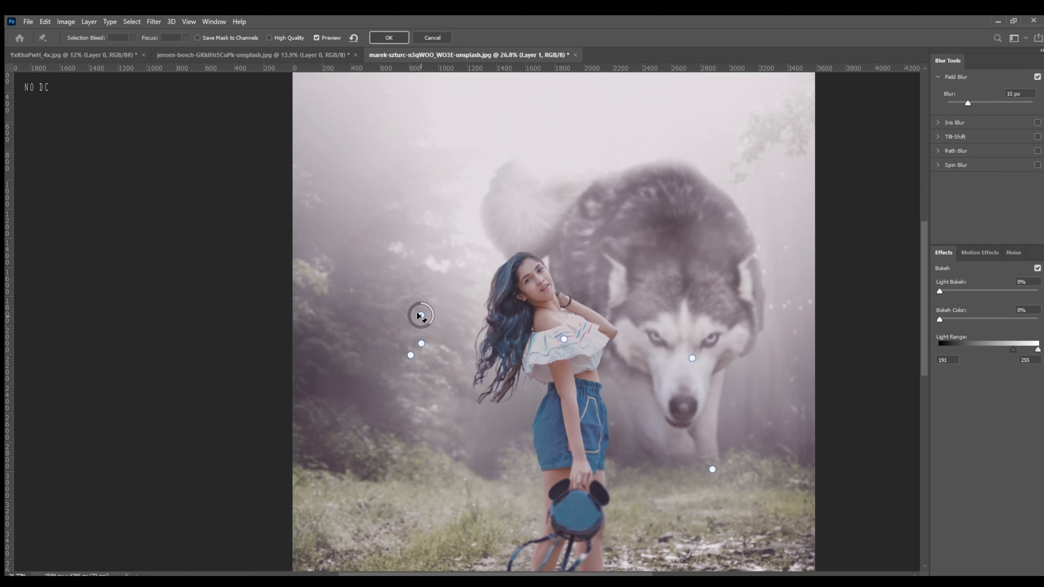
key("Delete")
left_click(420, 345)
left_click_drag(420, 344, 450, 209)
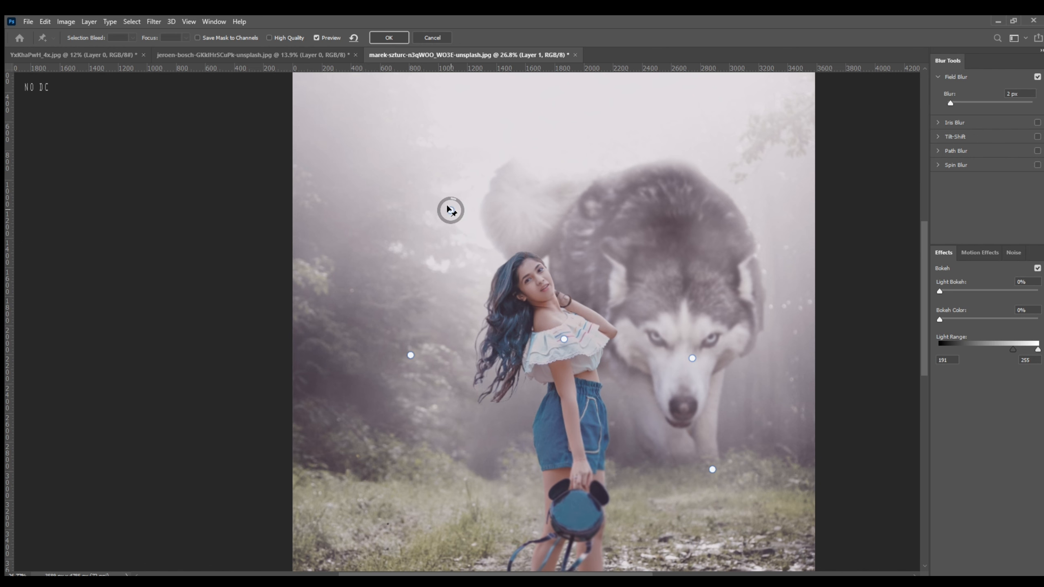
Add a Field Blur pin on the backpack, lower its blur to keep the bag sharp, and delete the extra pins placed around it.
scroll(485, 380, "down", 3)
left_click(580, 379)
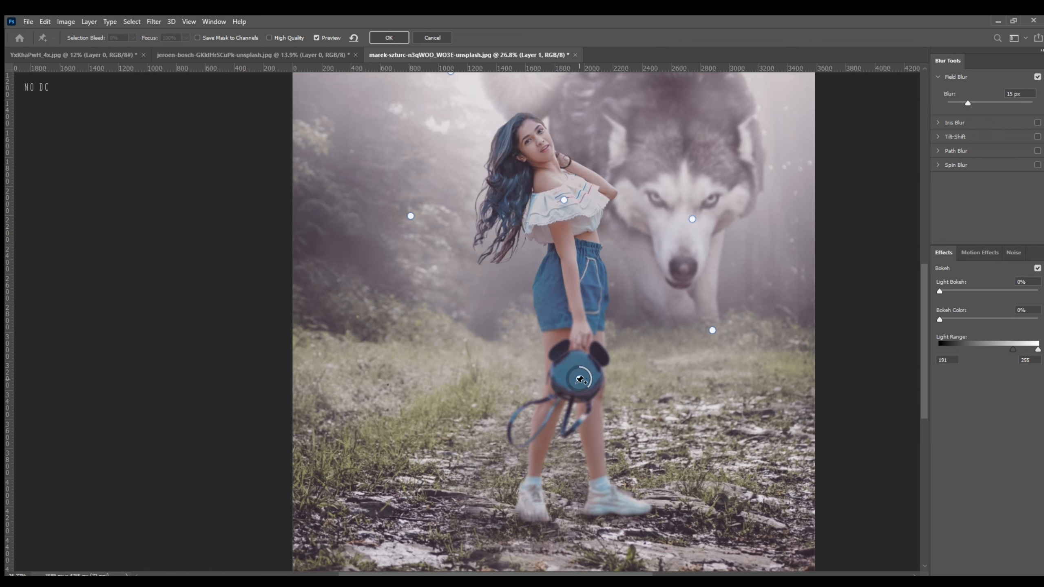
left_click(584, 364)
key("Delete")
left_click(580, 382)
left_click(578, 365)
key("Delete")
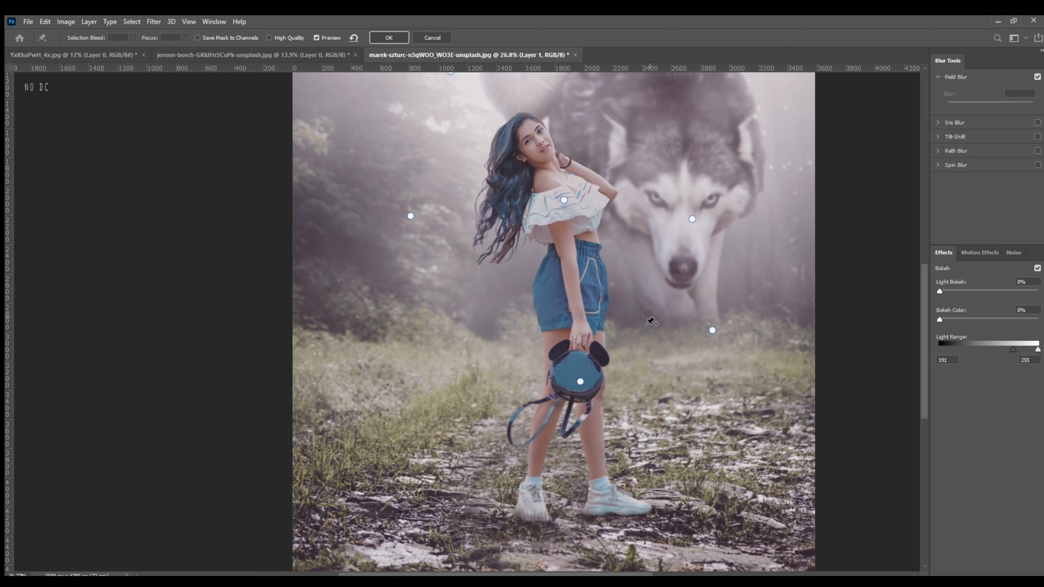
left_click(579, 382)
left_click_drag(577, 367, 580, 367)
Move the blur pin at the dog's feet up below its muzzle and set its blur to 4 px.
left_click(712, 331)
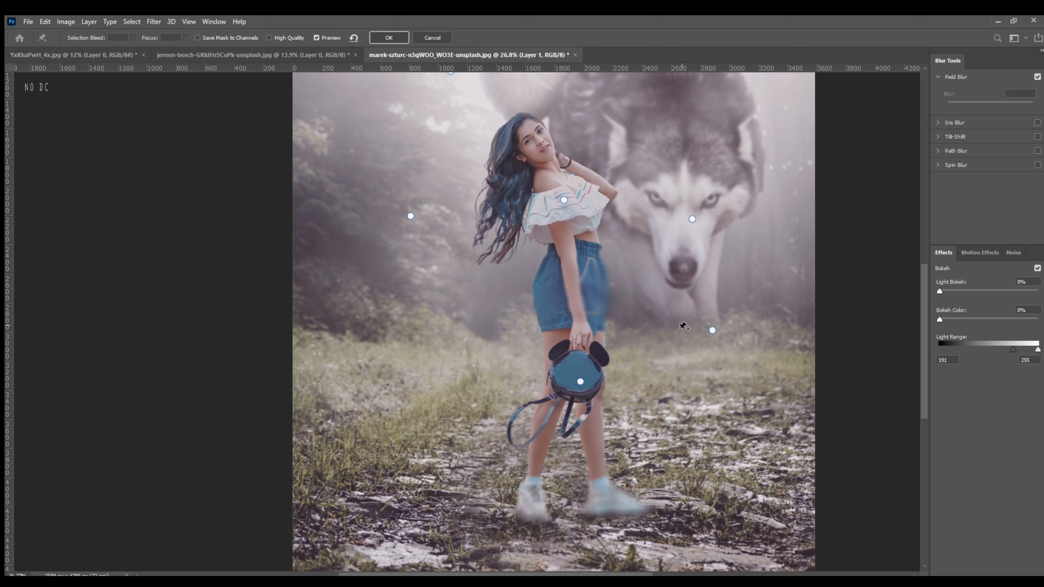
left_click_drag(712, 331, 699, 299)
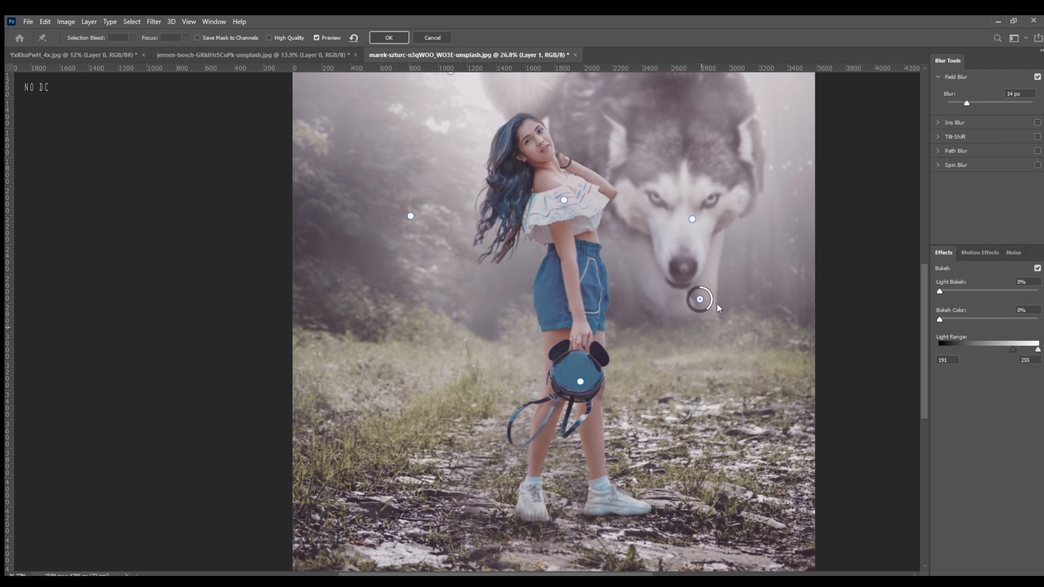
scroll(590, 275, "up", 5)
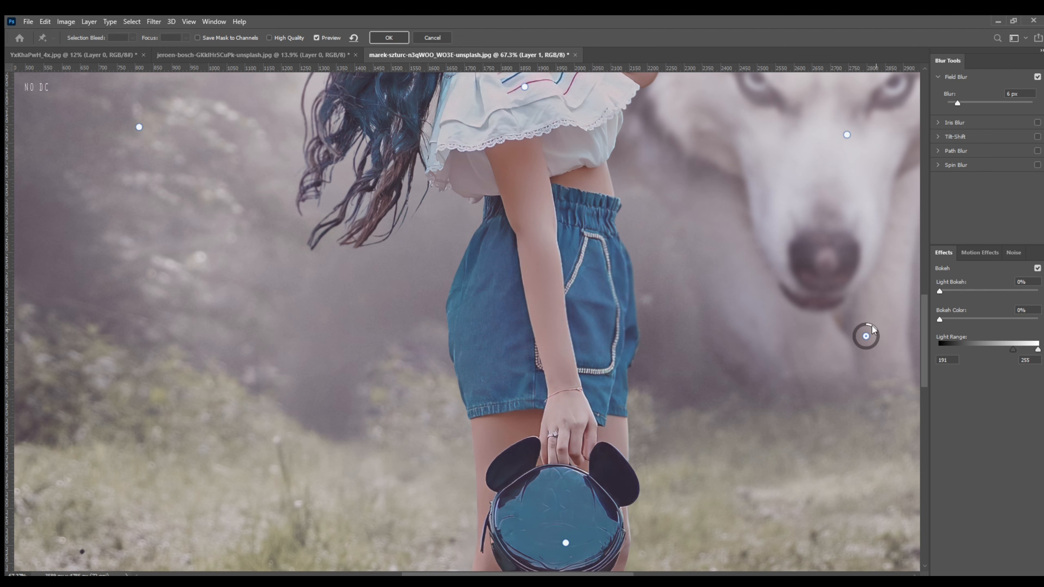
left_click_drag(872, 326, 869, 323)
scroll(702, 258, "down", 4)
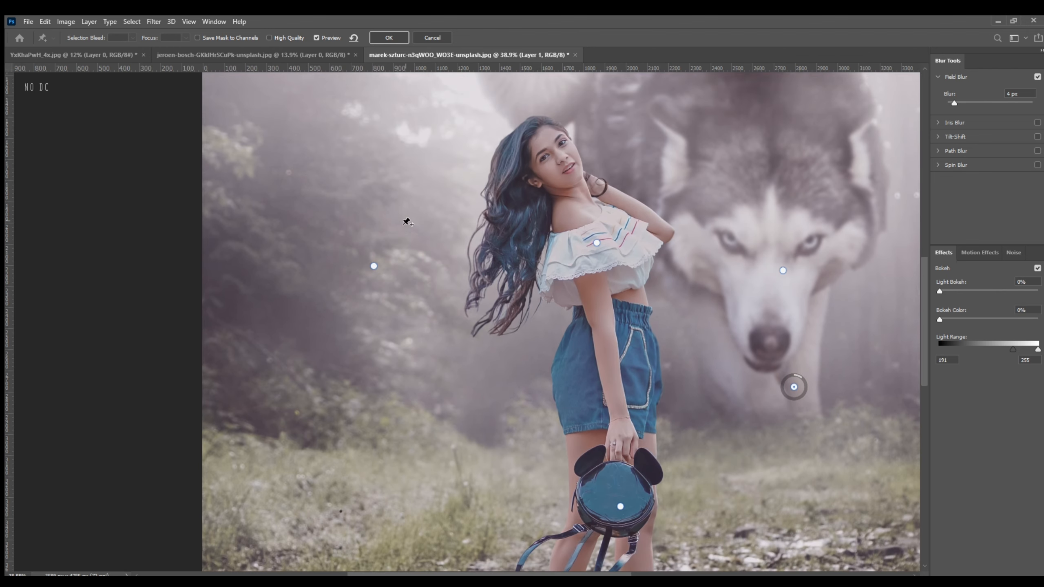
Set the blur pin in the trees beside the woman's hair to 5 px and shift the 2 px fog pin slightly lower.
scroll(429, 297, "up", 4)
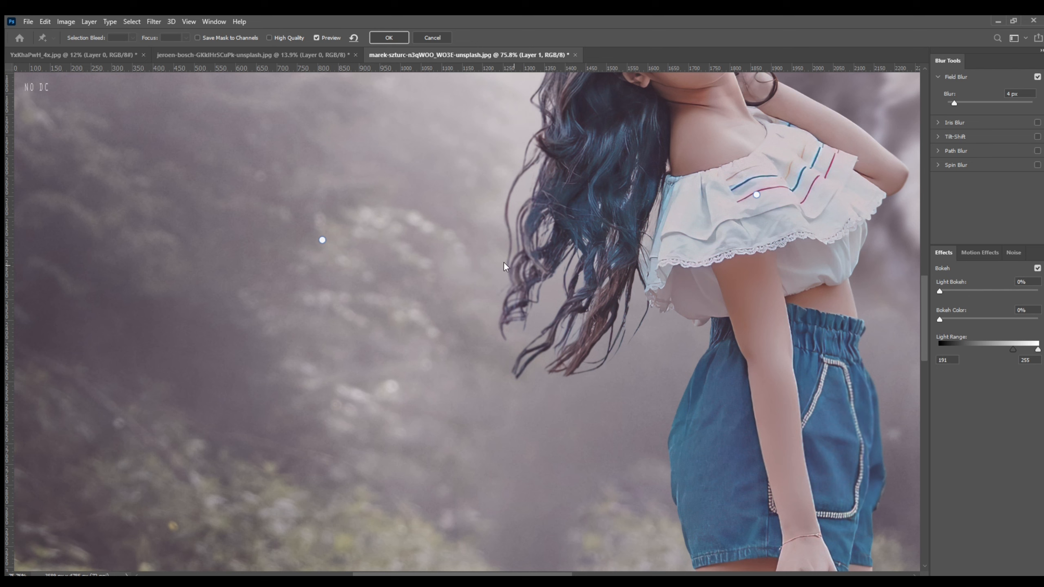
left_click(320, 240)
scroll(517, 415, "down", 5)
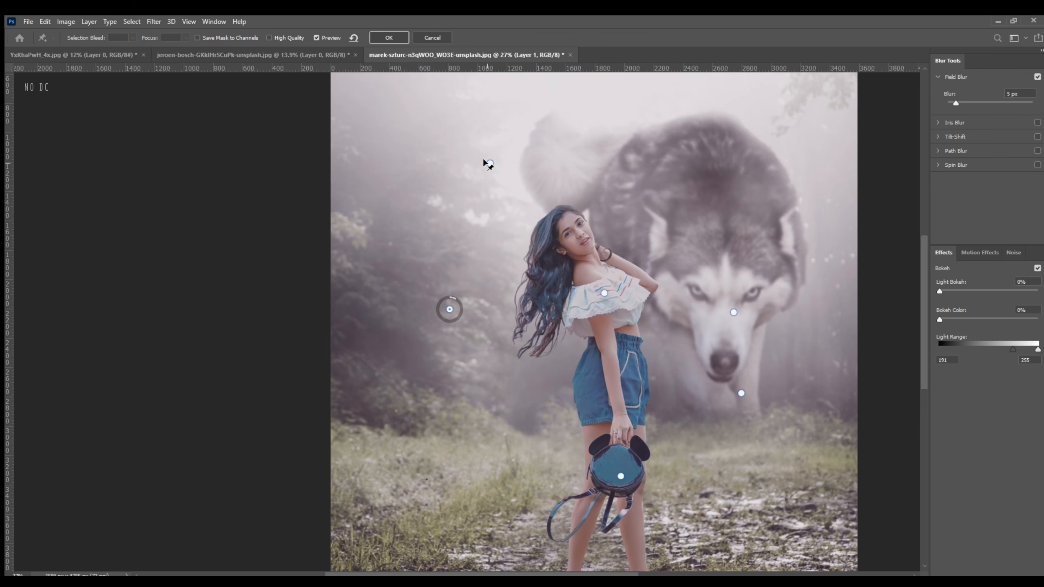
left_click(486, 163)
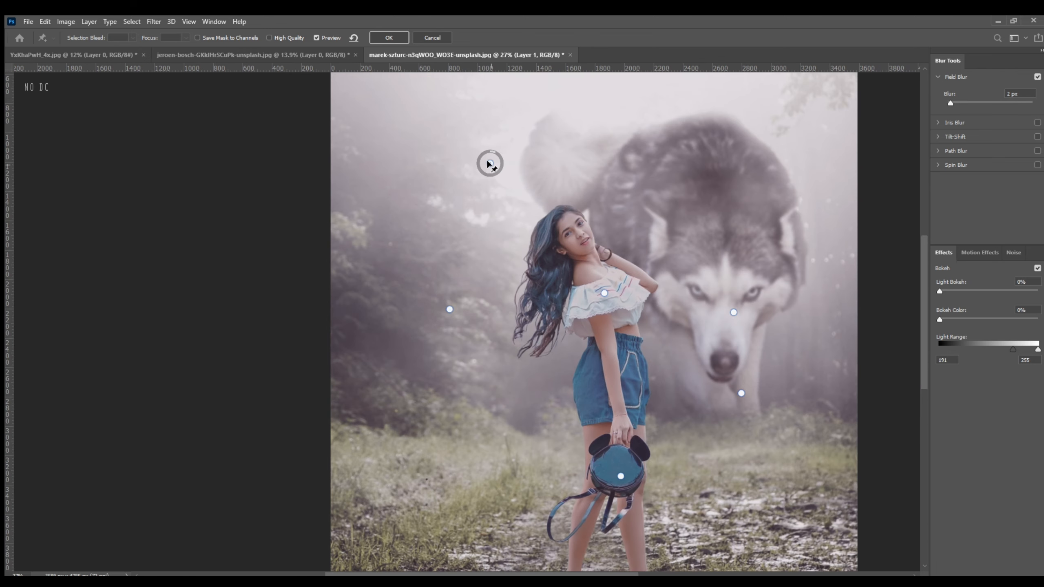
left_click_drag(489, 163, 489, 181)
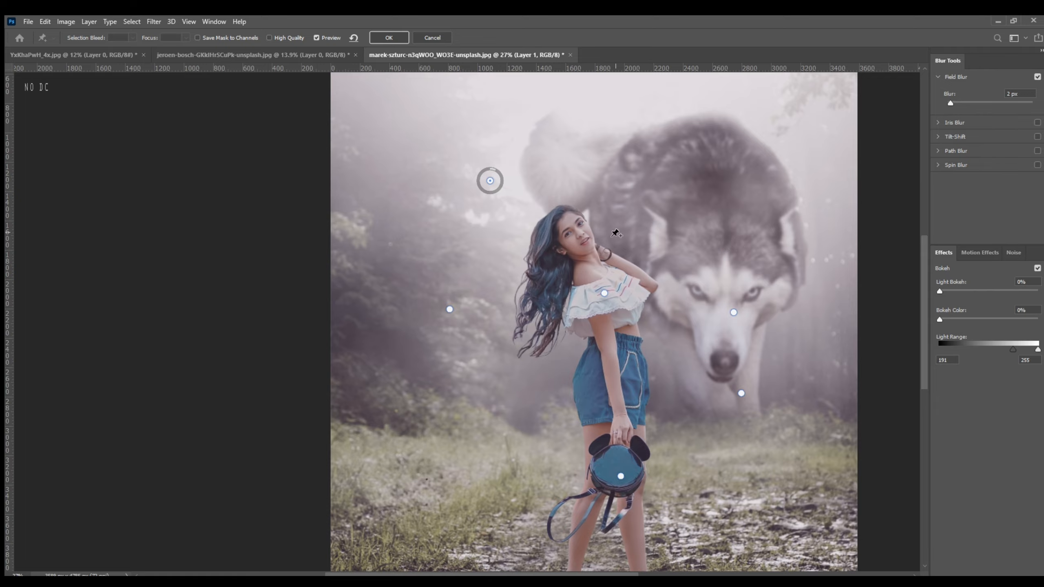
Add a 15 px Field Blur pin at the grass edge beside the woman's legs and apply the Field Blur.
scroll(561, 230, "up", 5)
scroll(549, 217, "down", 6)
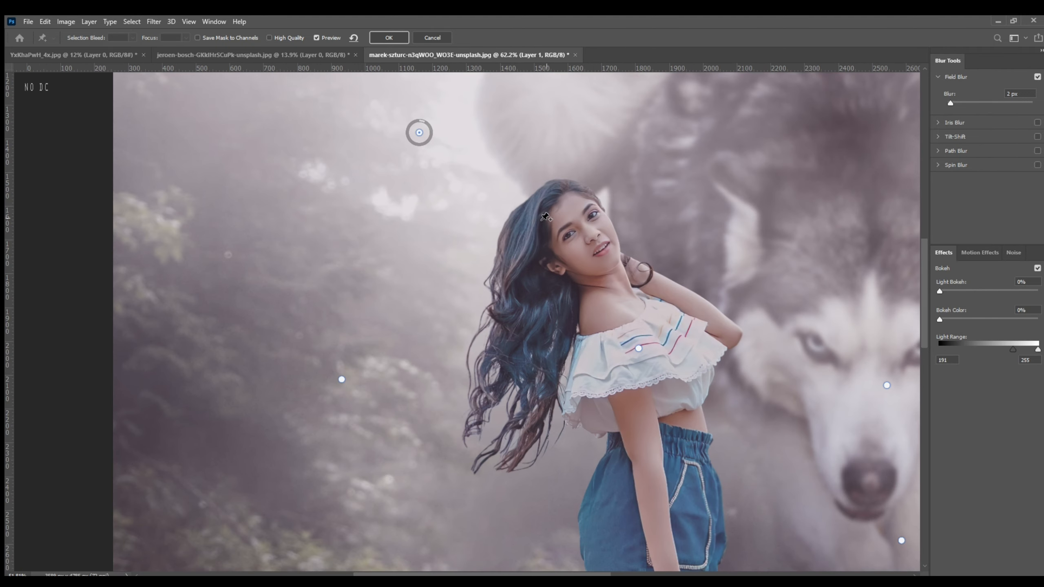
scroll(455, 423, "up", 2)
scroll(453, 425, "up", 1)
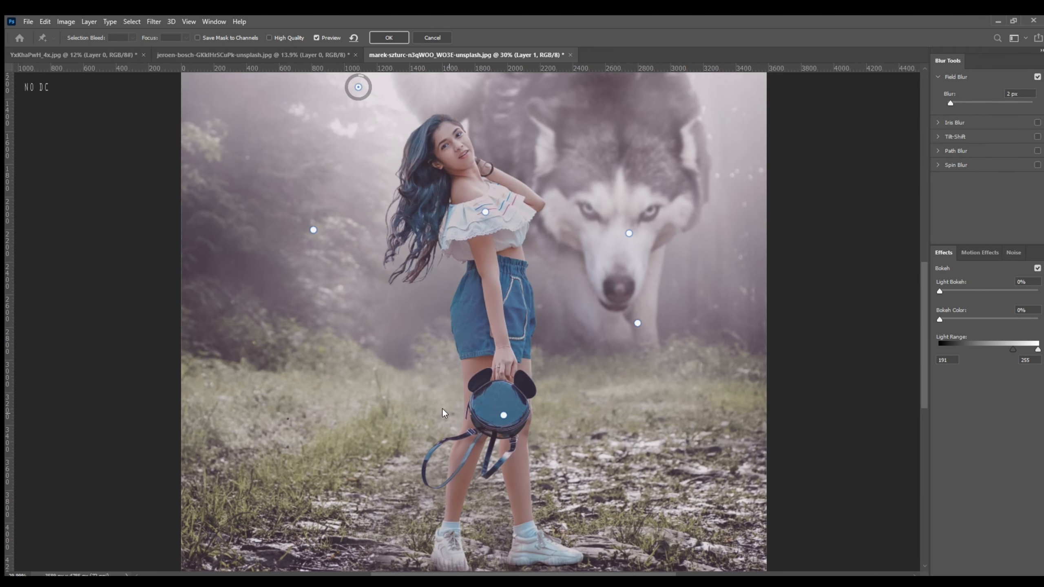
left_click(386, 353)
scroll(391, 340, "up", 3)
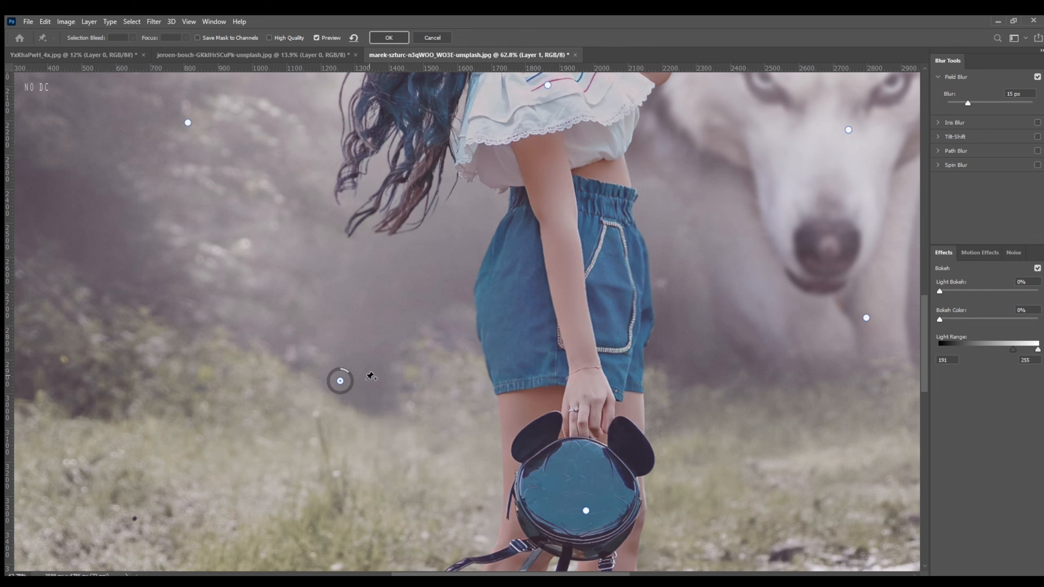
scroll(430, 230, "down", 4)
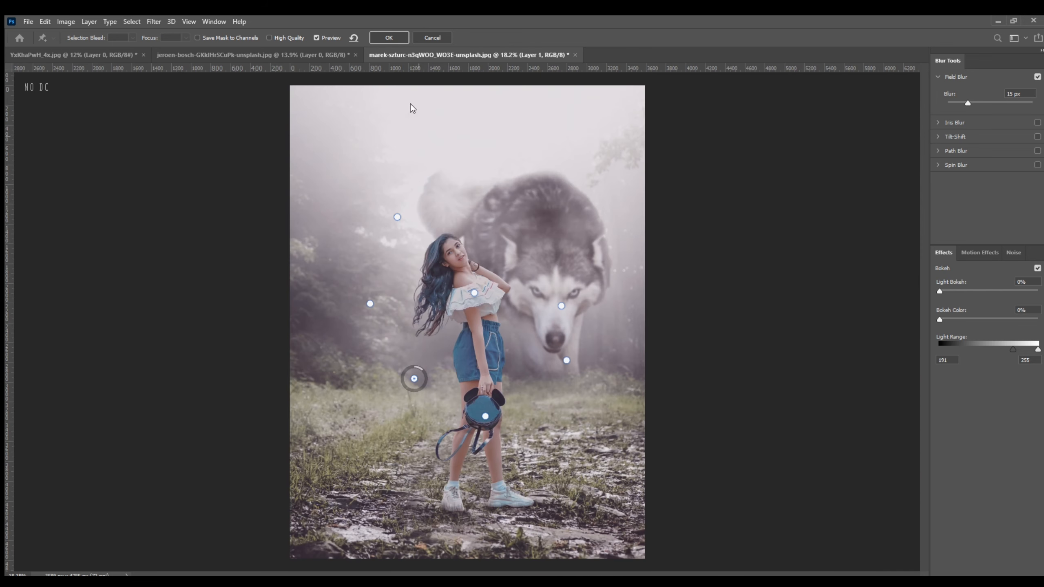
key("Return")
Shrink the eraser to 70 px and erase the hard lower hair tips on the woman's layer.
scroll(407, 273, "up", 8)
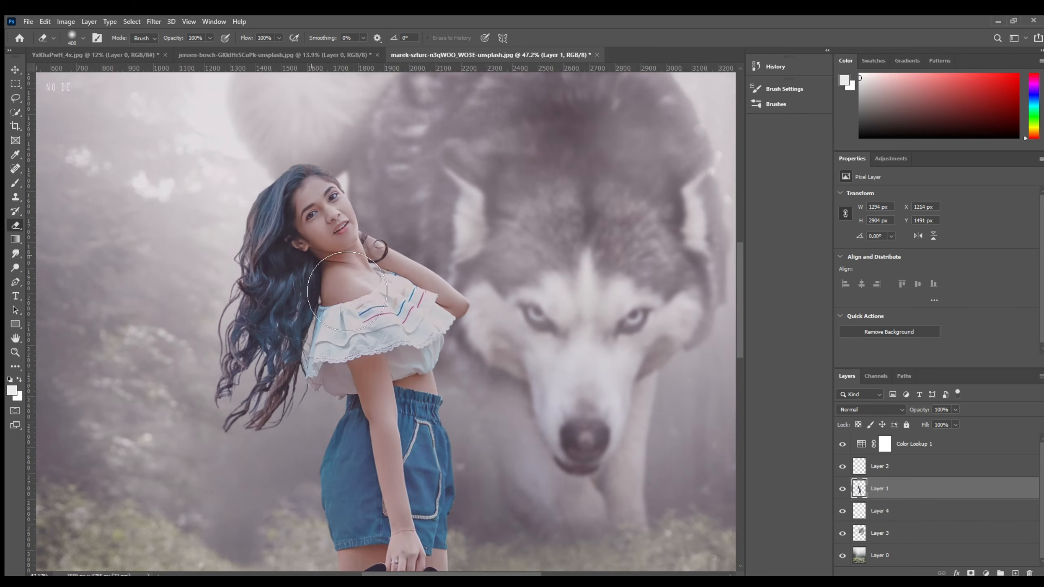
scroll(350, 291, "down", 5)
scroll(317, 283, "down", 6)
scroll(317, 283, "down", 2)
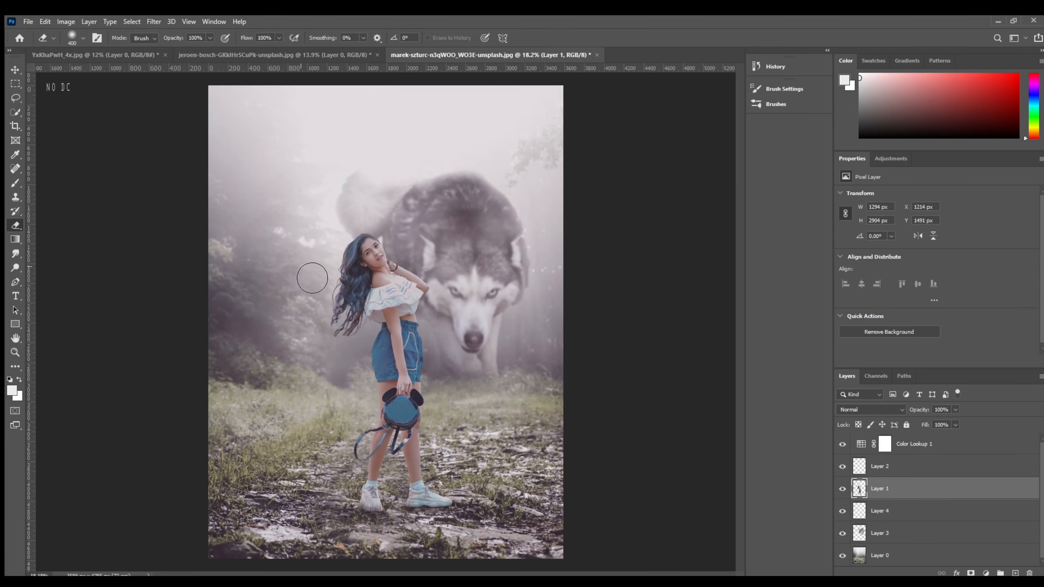
scroll(363, 341, "up", 8)
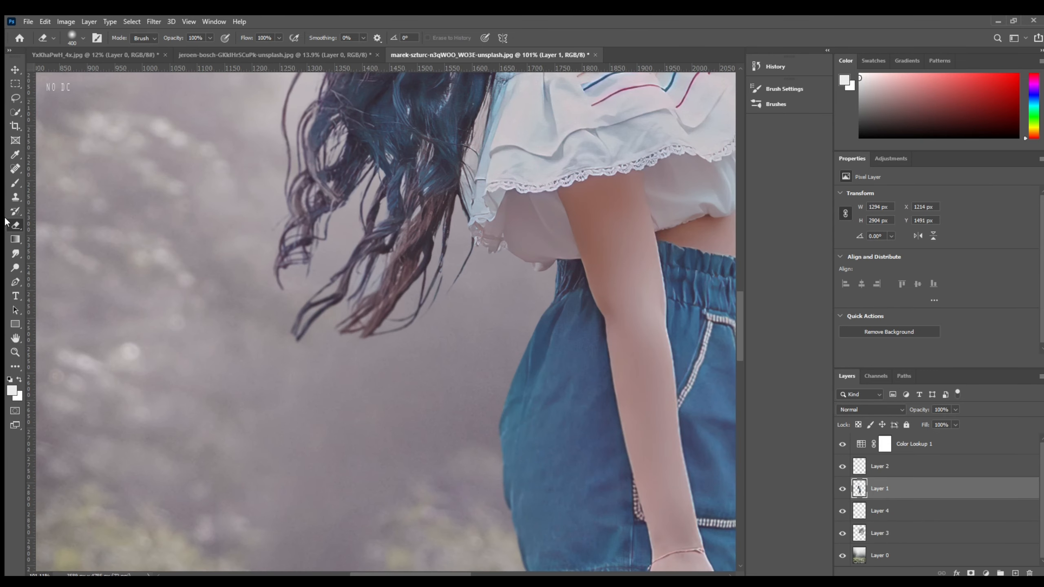
key("bracketleft")
key("bracketleft")
key("bracketleft")
key("bracketleft")
key("bracketleft")
key("bracketleft")
key("bracketleft")
key("bracketleft")
key("bracketleft")
key("bracketleft")
left_click_drag(316, 349, 319, 347)
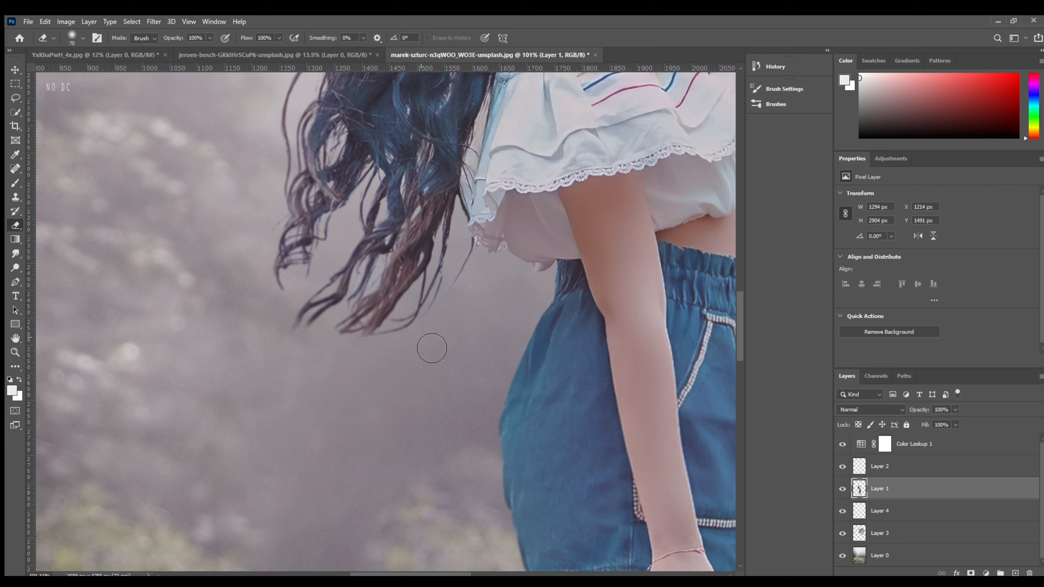
scroll(431, 348, "down", 5)
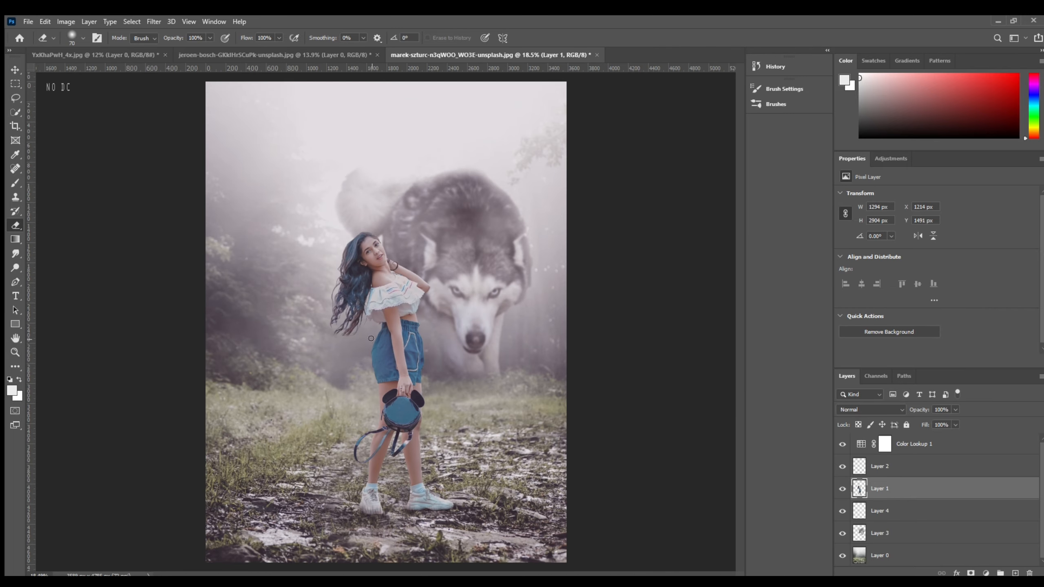
Stamp all visible layers into a new merged layer and move it above the Color Lookup layer, toggling the lookup to compare.
left_click(931, 444)
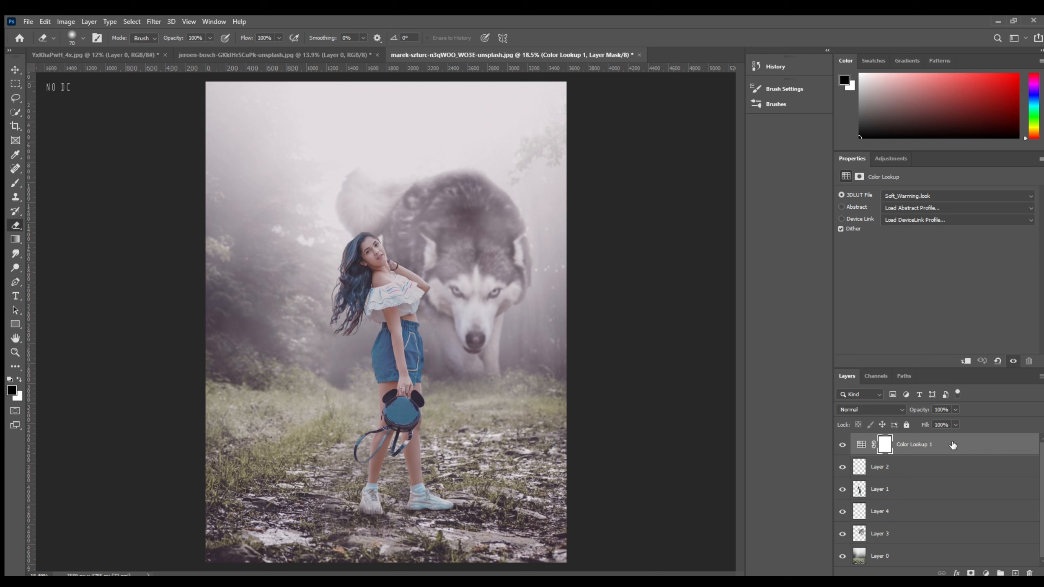
left_click(931, 473)
key("ctrl+shift+alt+e")
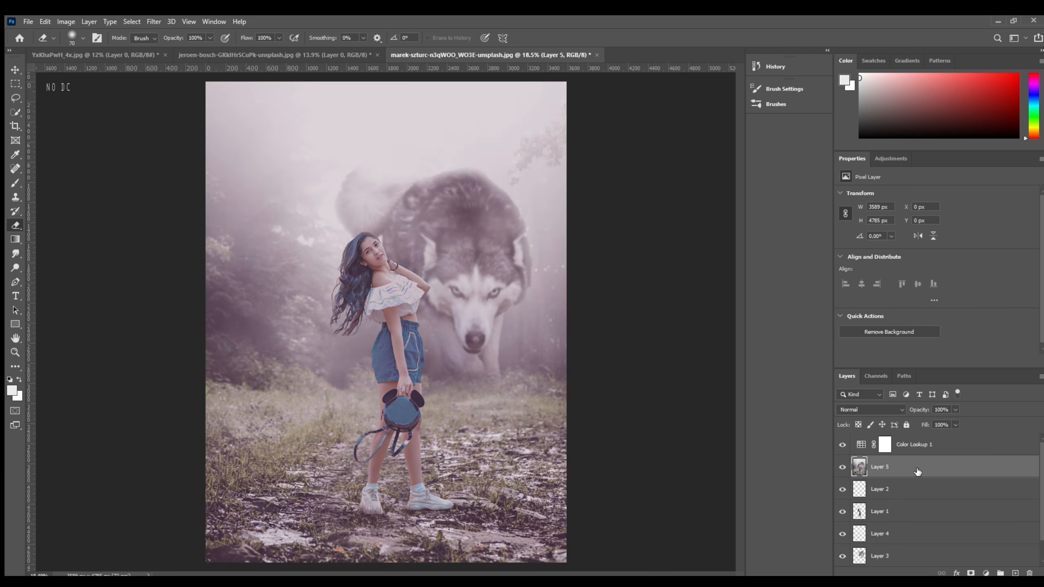
left_click(842, 445)
left_click(842, 445)
left_click_drag(907, 458, 936, 436)
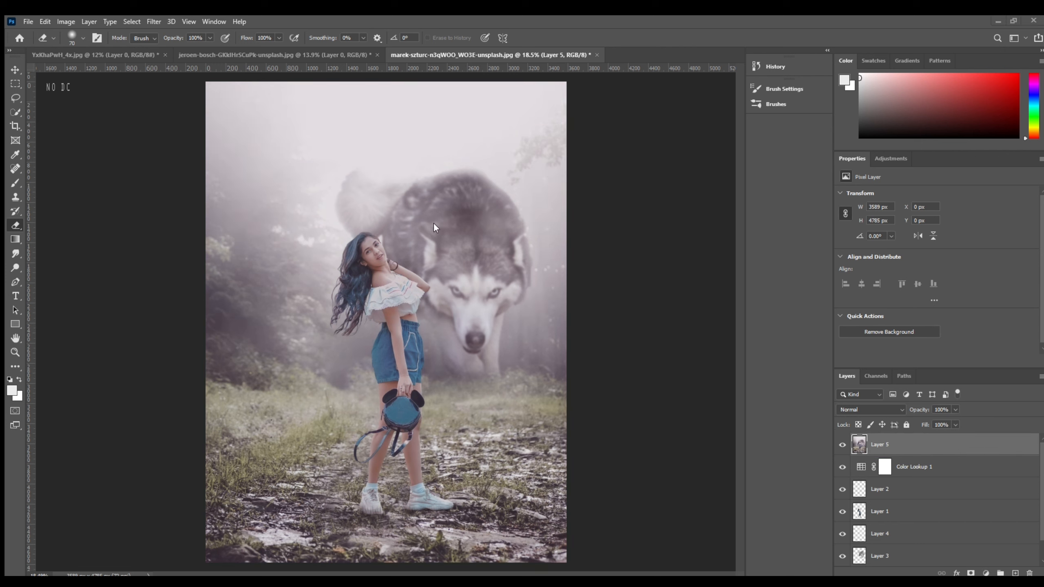
Place the Particle-scaled image on top, turn it about 180° and enlarge it to about 492% over the woman and dog.
left_click_drag(274, 274, 393, 321)
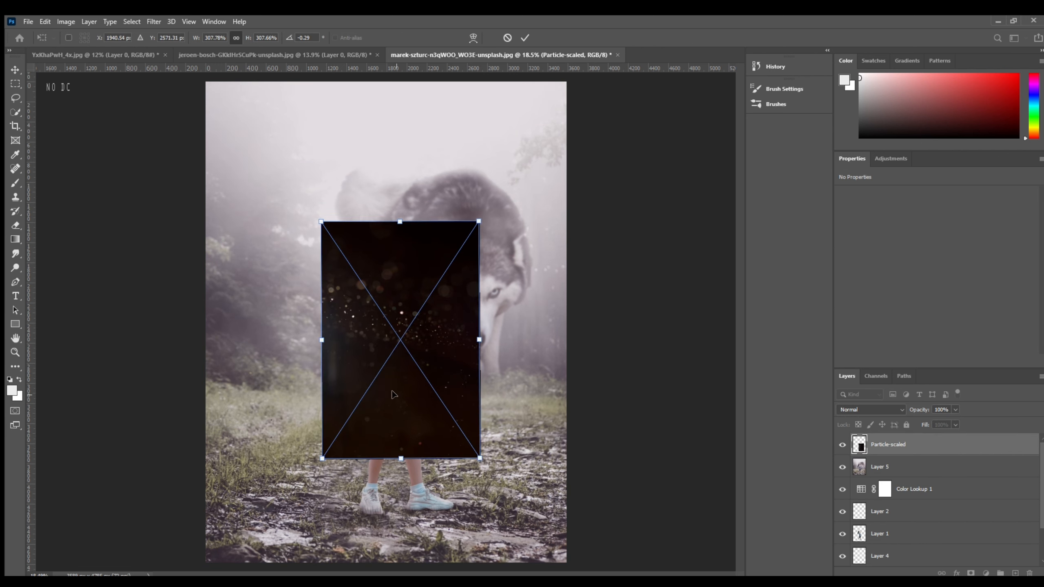
left_click(432, 495)
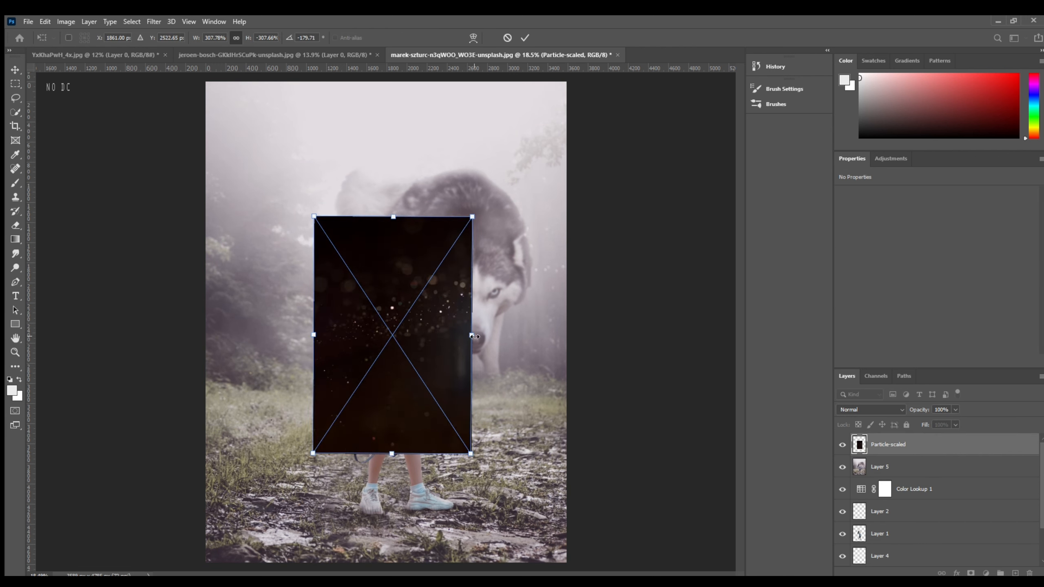
left_click_drag(475, 336, 568, 337)
left_click_drag(482, 325, 441, 311)
Set the particle layer's blend mode to Screen, scale it to about 805% to cover the whole canvas, and commit the placement.
left_click(876, 410)
left_click(872, 416)
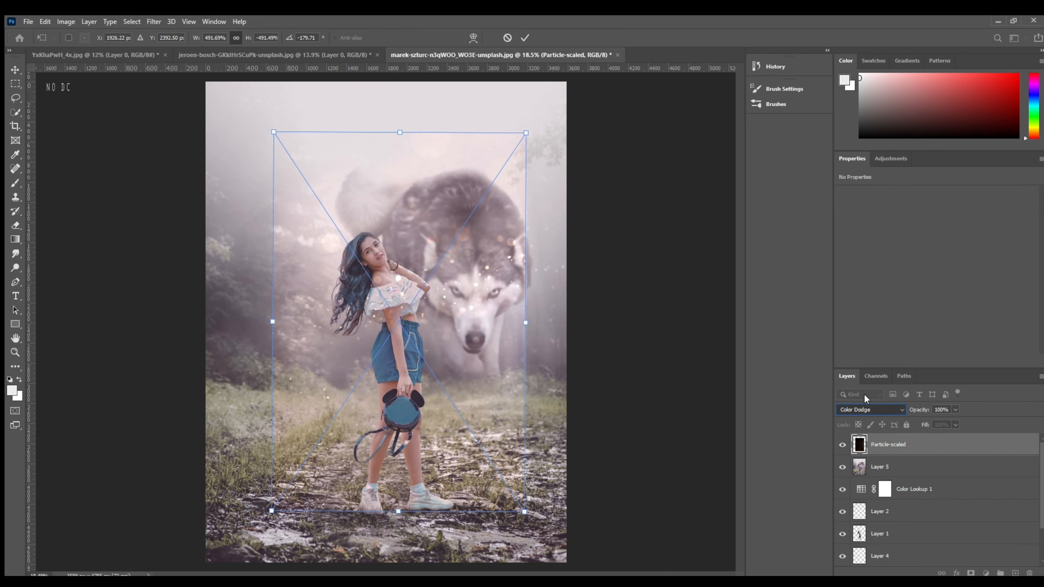
key("Up")
left_click_drag(525, 514, 592, 573)
left_click_drag(504, 488, 585, 572)
left_click_drag(544, 482, 550, 529)
left_click(525, 38)
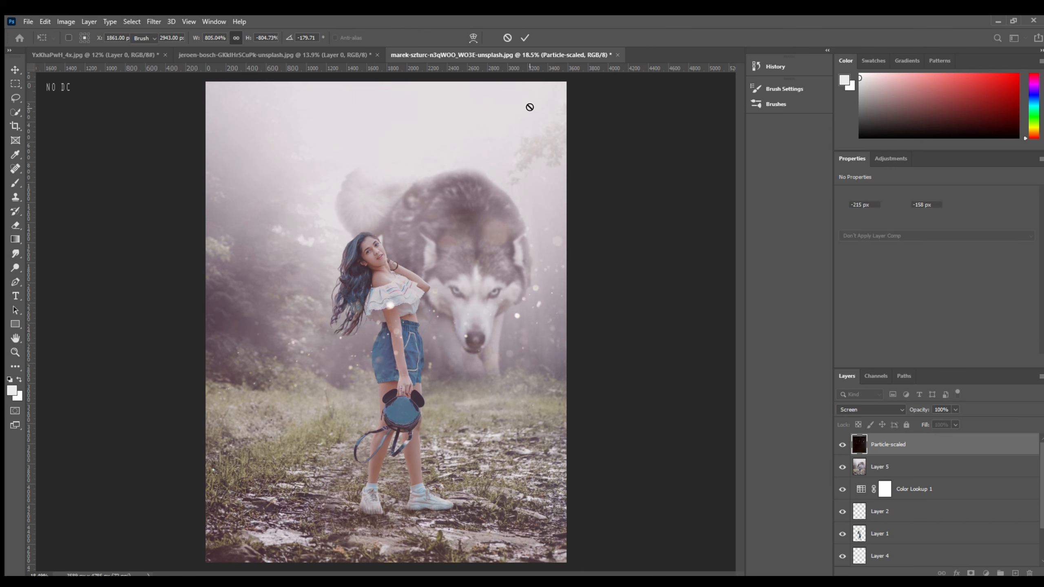
key("e")
key("ctrl+minus")
scroll(590, 272, "down", 1)
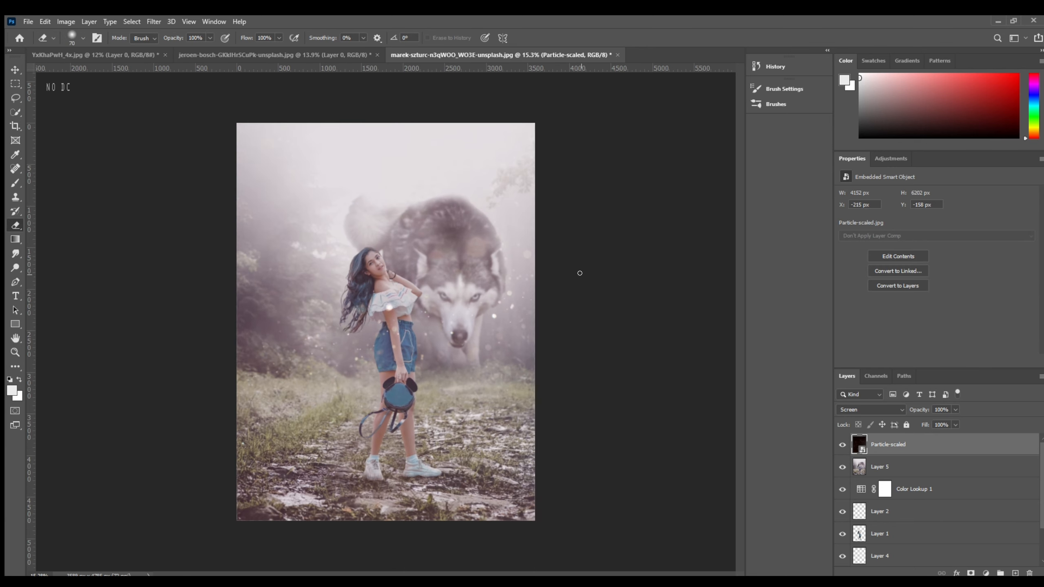
Scale the Particle-scaled layer to about 3970 px wide, align its top edge with the canvas top so it spans the full width, and commit.
left_click(15, 72)
left_click(98, 203)
left_click(350, 336)
left_click_drag(219, 366, 244, 366)
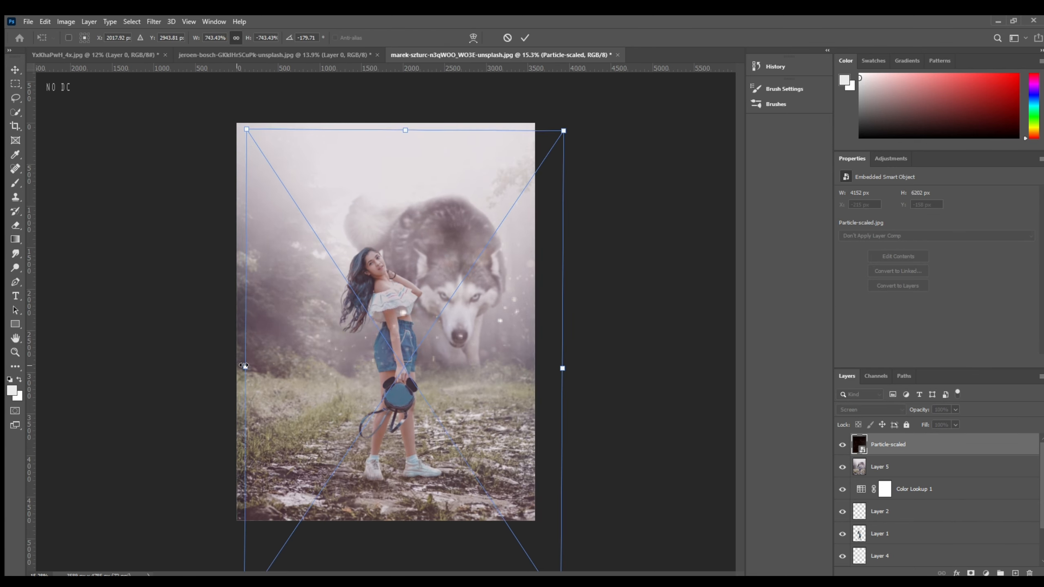
left_click_drag(345, 348, 321, 385)
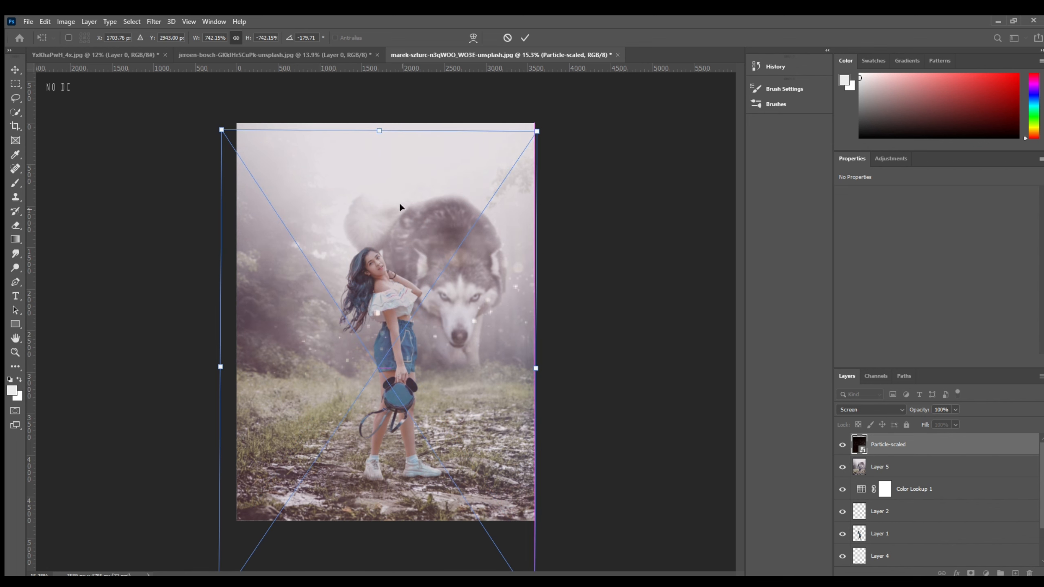
left_click_drag(543, 121, 554, 114)
left_click_drag(490, 243, 497, 256)
left_click(525, 38)
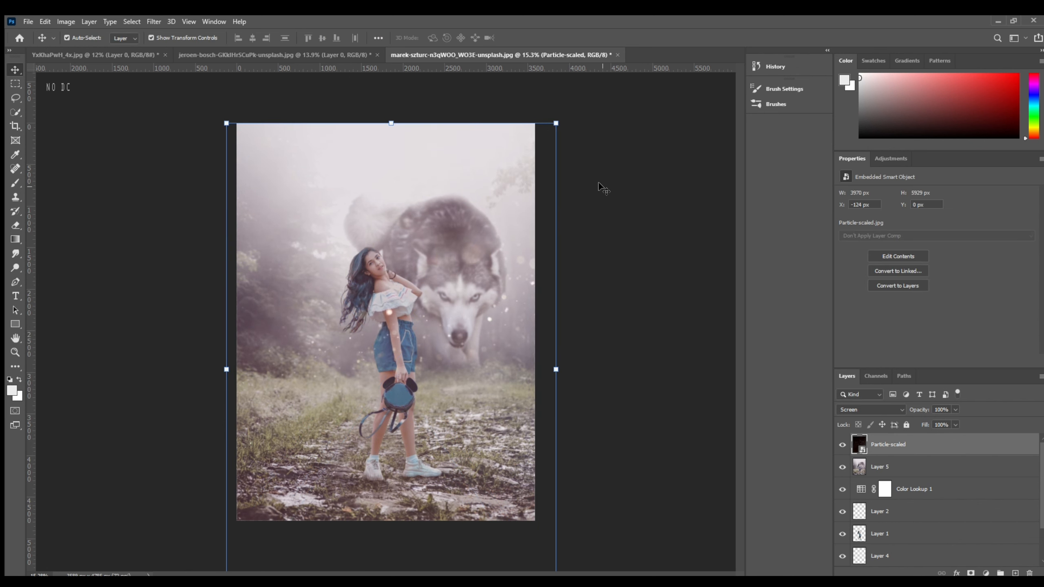
Deselect the layers and examine the graded composite up close around the woman, the dog and the particles.
left_click(599, 182)
scroll(390, 304, "up", 8)
scroll(390, 304, "down", 7)
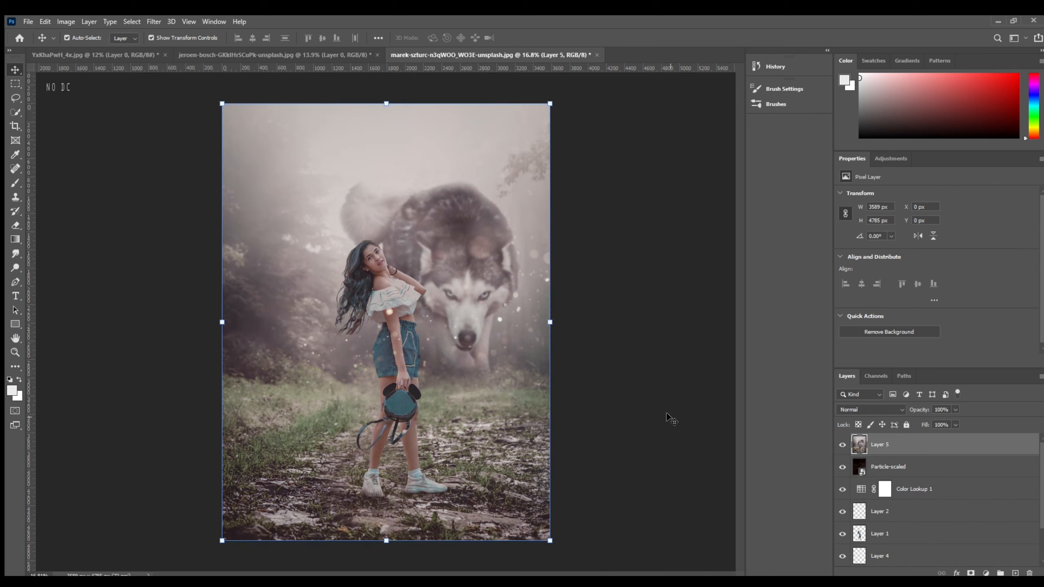
left_click(605, 254)
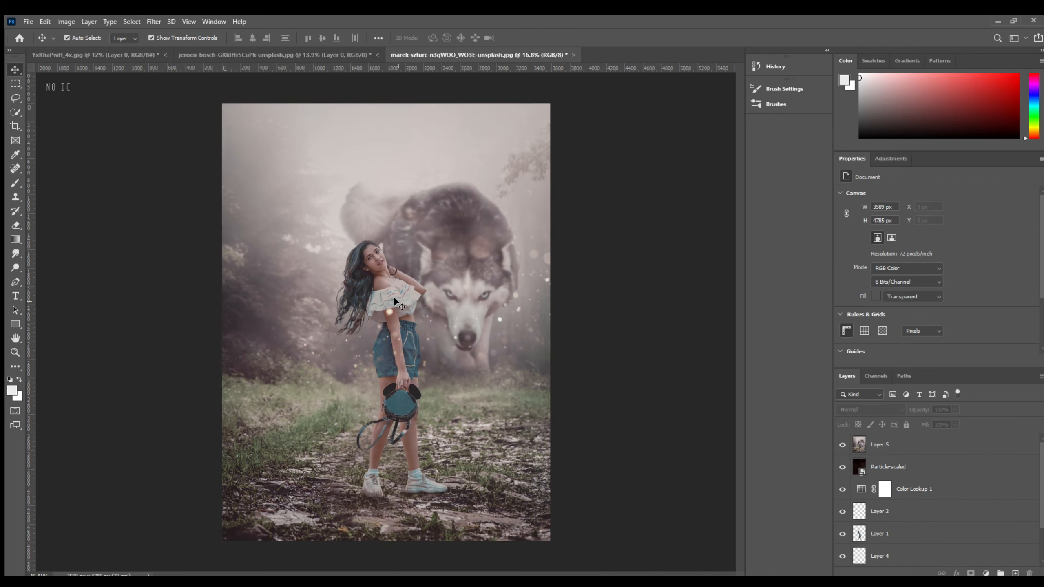
scroll(370, 293, "up", 11)
key("ctrl+0")
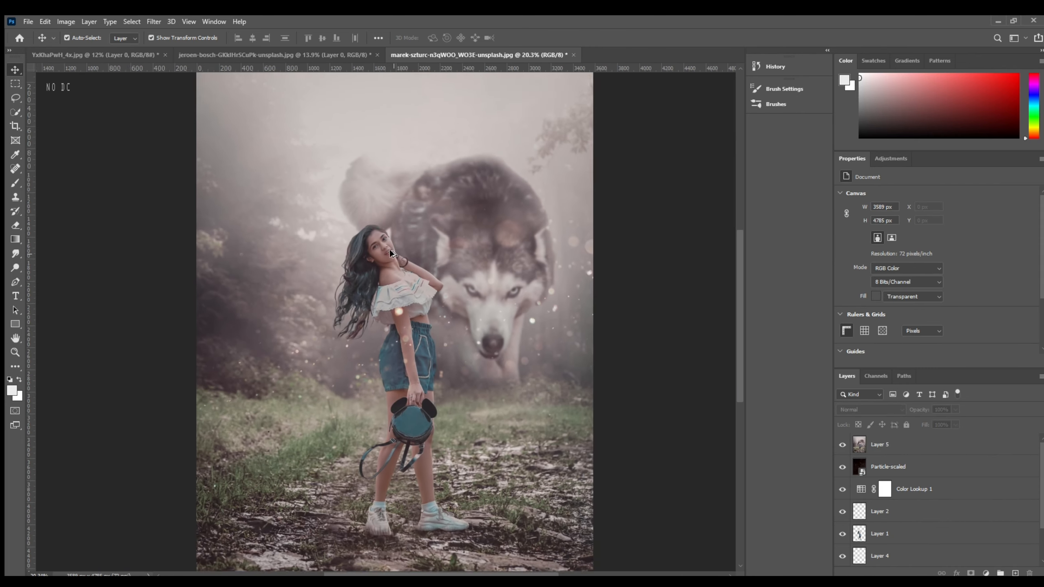